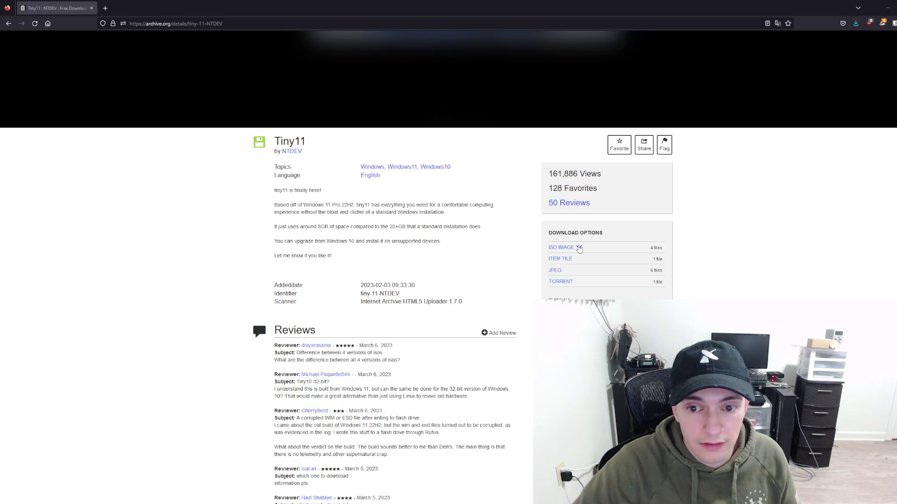
{"action": "left_click_drag", "start_coordinate": [546, 278], "coordinate": [606, 280]}
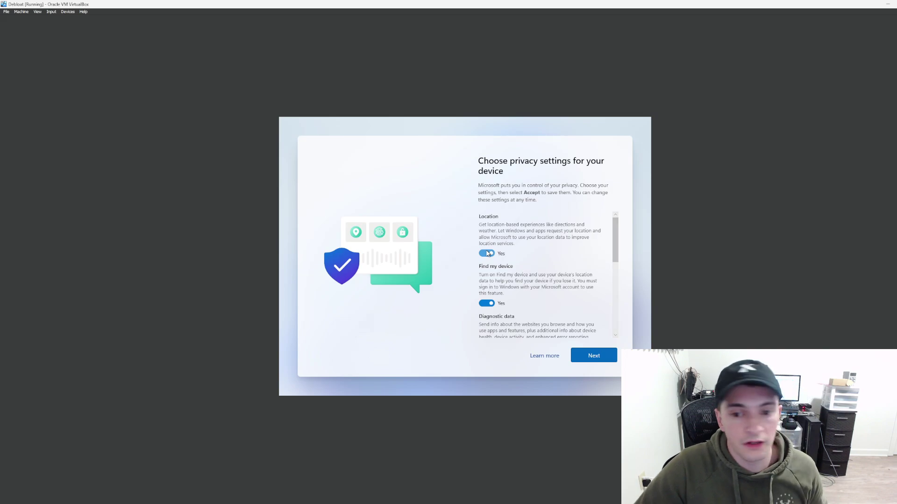
- Turn off location, find my device, optional diagnostic data, inking and typing, tailored experiences and advertising ID, and accept the privacy settings
{"action": "left_click", "coordinate": [487, 248]}
{"action": "left_click", "coordinate": [486, 297]}
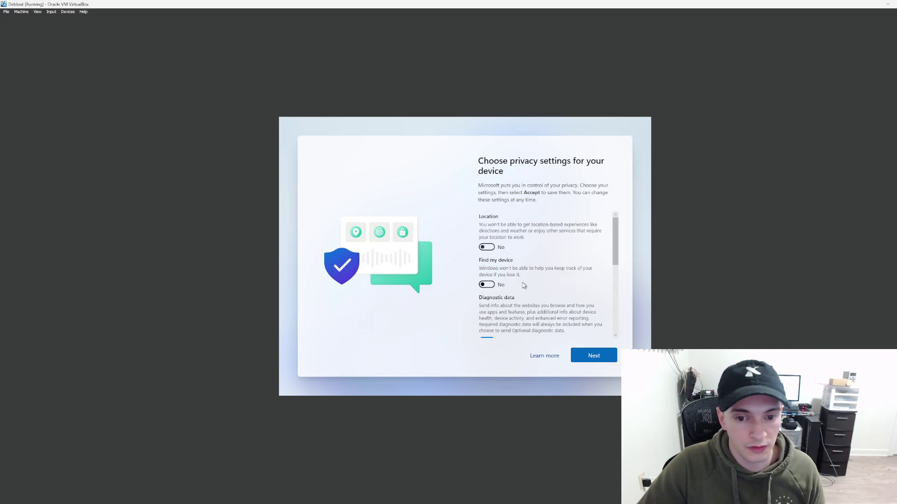
{"action": "scroll", "coordinate": [522, 285], "scroll_direction": "down", "scroll_amount": 2}
{"action": "left_click", "coordinate": [486, 303]}
{"action": "scroll", "coordinate": [485, 299], "scroll_direction": "down", "scroll_amount": 2}
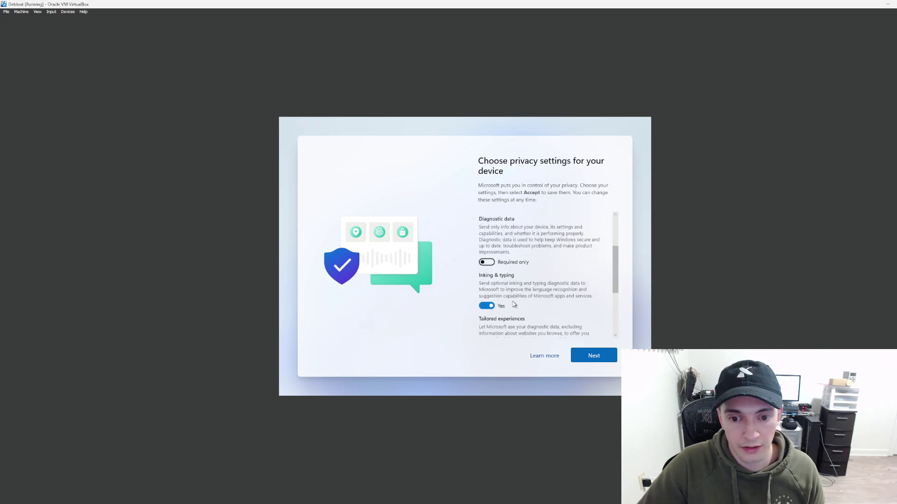
{"action": "left_click", "coordinate": [485, 290]}
{"action": "scroll", "coordinate": [511, 299], "scroll_direction": "down", "scroll_amount": 1}
{"action": "left_click", "coordinate": [486, 303]}
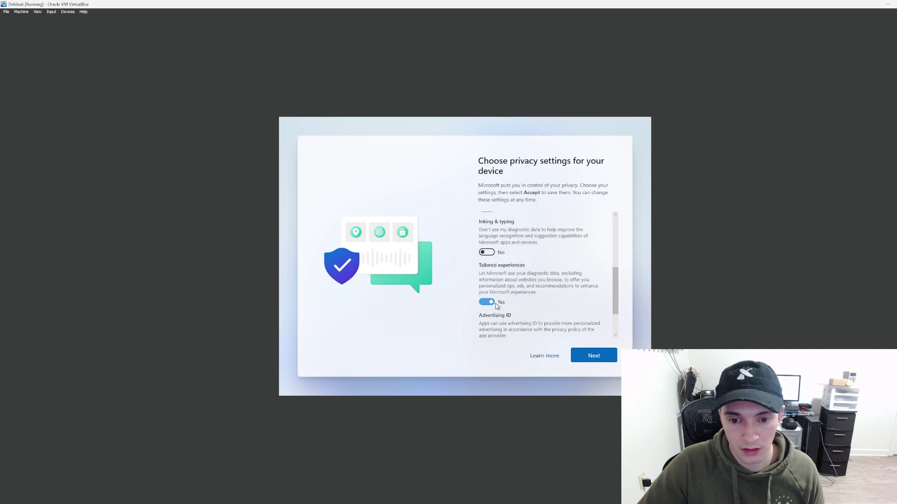
{"action": "scroll", "coordinate": [517, 306], "scroll_direction": "down", "scroll_amount": 1}
{"action": "left_click", "coordinate": [487, 298]}
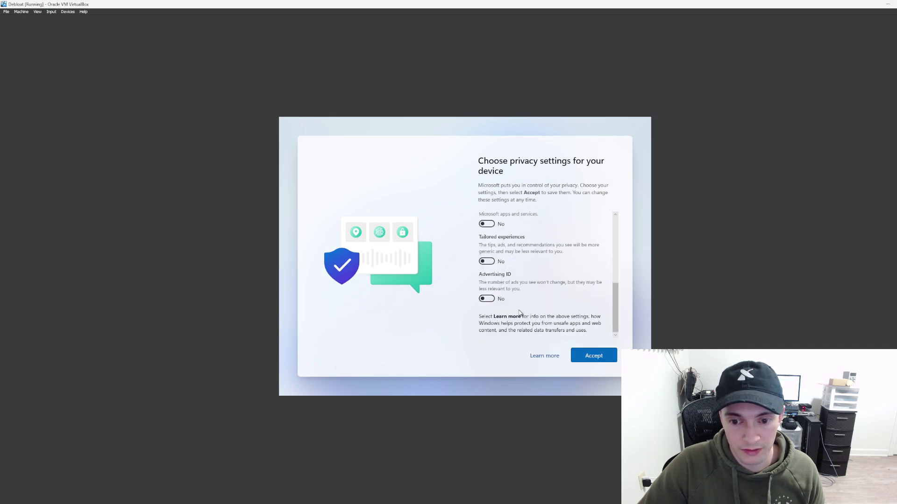
{"action": "left_click", "coordinate": [576, 356]}
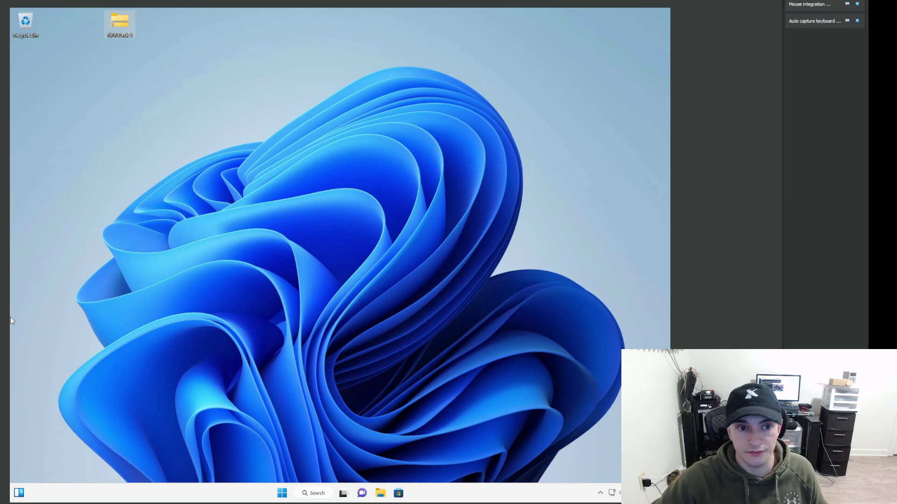
- Place the NPR Pack 5 archive beneath the Recycle Bin and extract it to an NPR Pack 5 folder on the desktop
{"action": "left_click", "coordinate": [153, 61]}
{"action": "left_click_drag", "start_coordinate": [127, 34], "coordinate": [41, 62]}
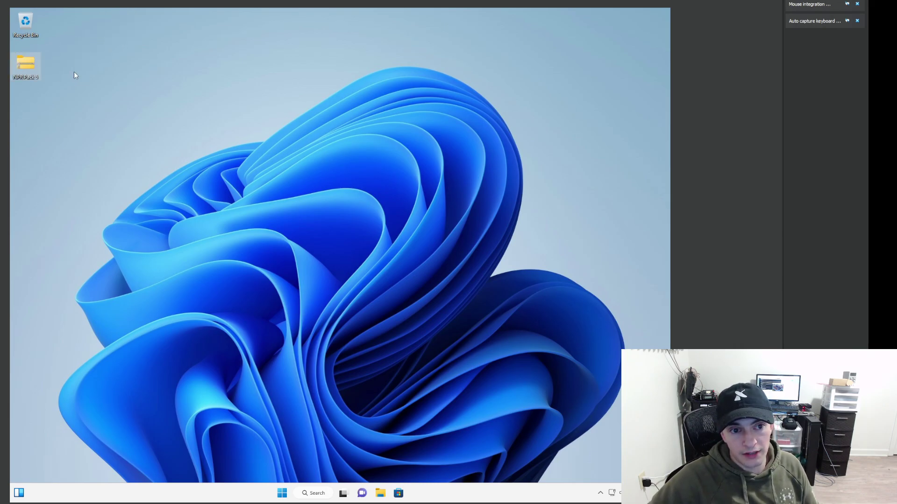
{"action": "right_click", "coordinate": [30, 69]}
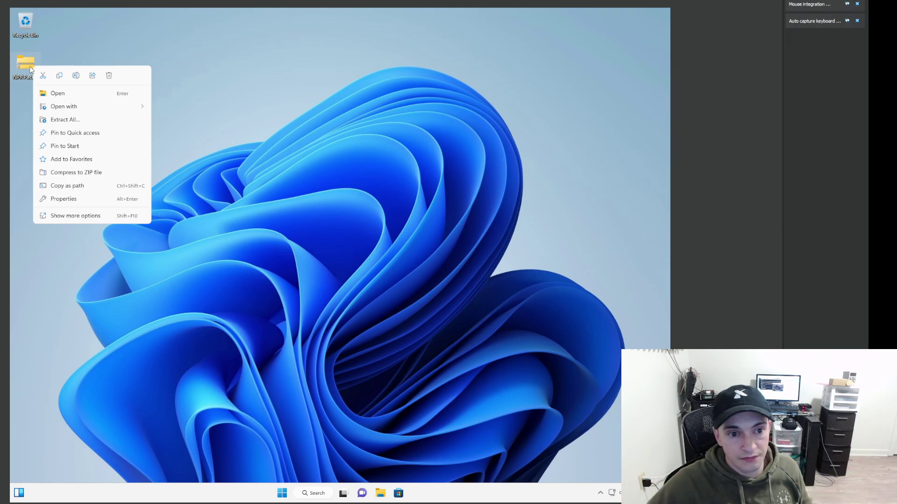
{"action": "left_click", "coordinate": [95, 122]}
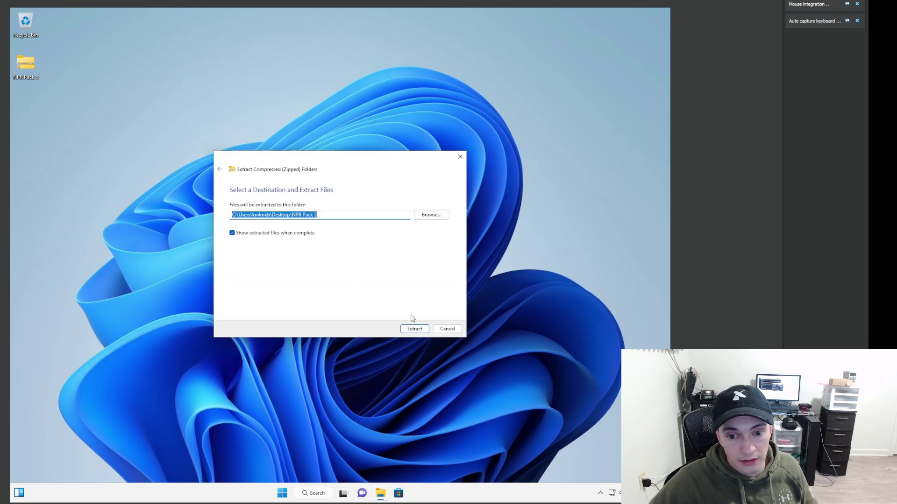
{"action": "left_click", "coordinate": [416, 331]}
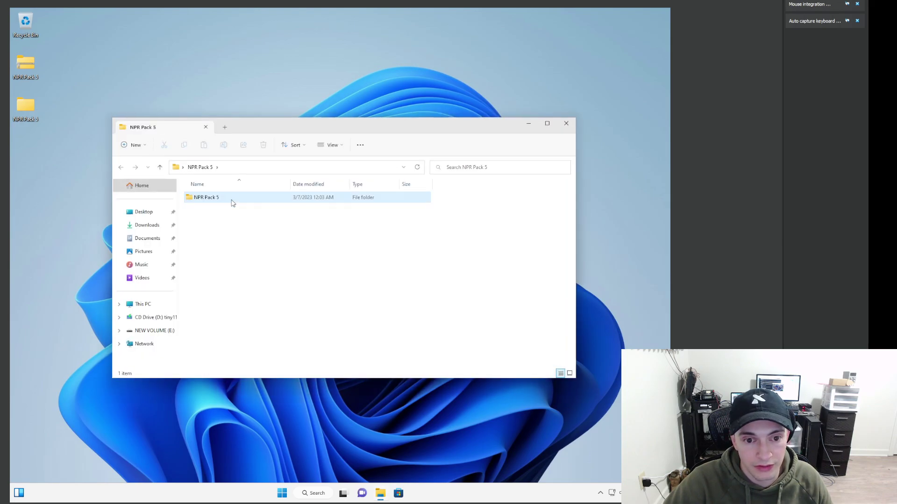
- Open the NPR OS Configuration text file from the extracted pack's HowTo folder, maximized, and bring up its Windows 11 section
{"action": "double_click", "coordinate": [232, 198]}
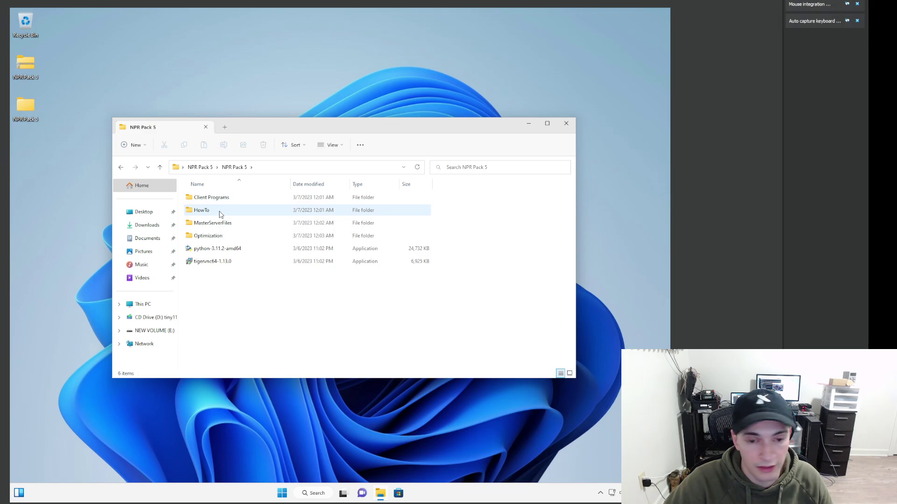
{"action": "double_click", "coordinate": [220, 212]}
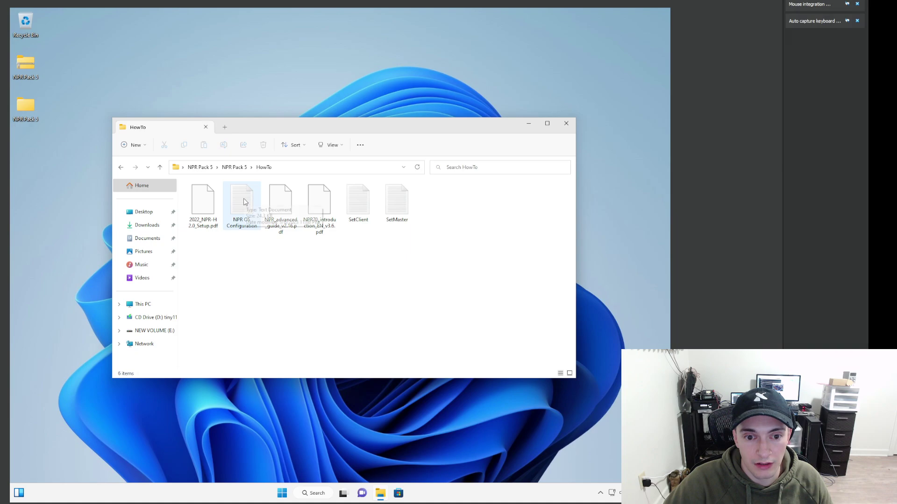
{"action": "left_click", "coordinate": [244, 213]}
{"action": "double_click", "coordinate": [244, 213]}
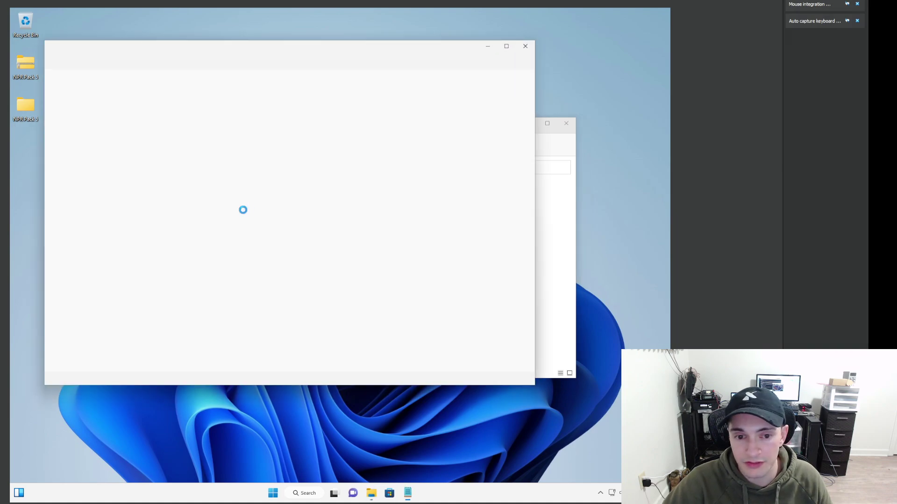
{"action": "left_click", "coordinate": [506, 46]}
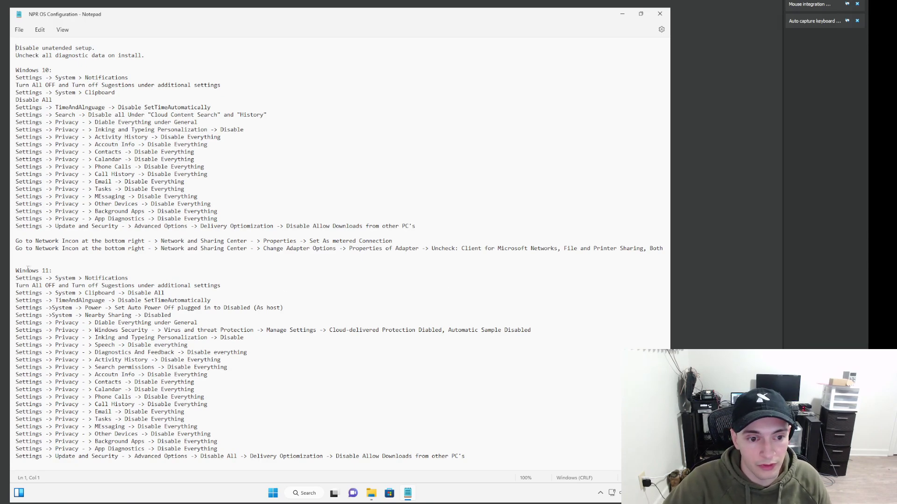
{"action": "left_click_drag", "start_coordinate": [17, 269], "coordinate": [85, 293]}
{"action": "left_click", "coordinate": [13, 72]}
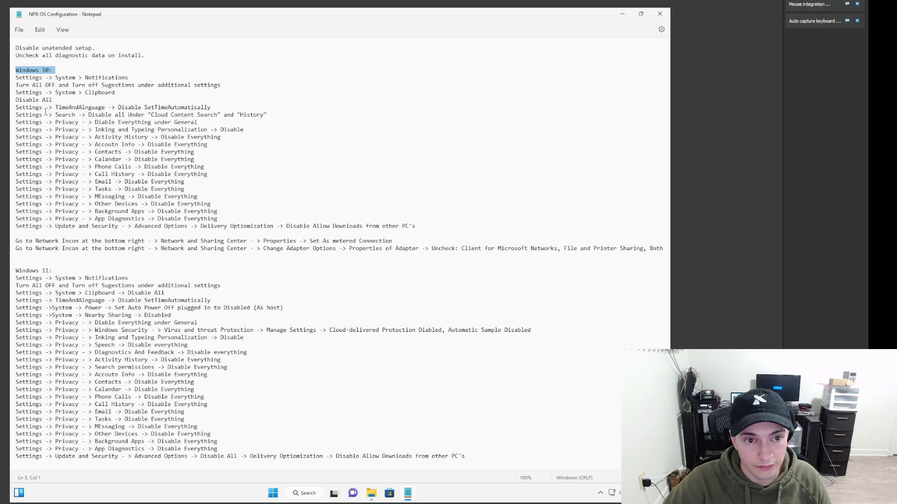
{"action": "scroll", "coordinate": [45, 111], "scroll_direction": "down", "scroll_amount": 9}
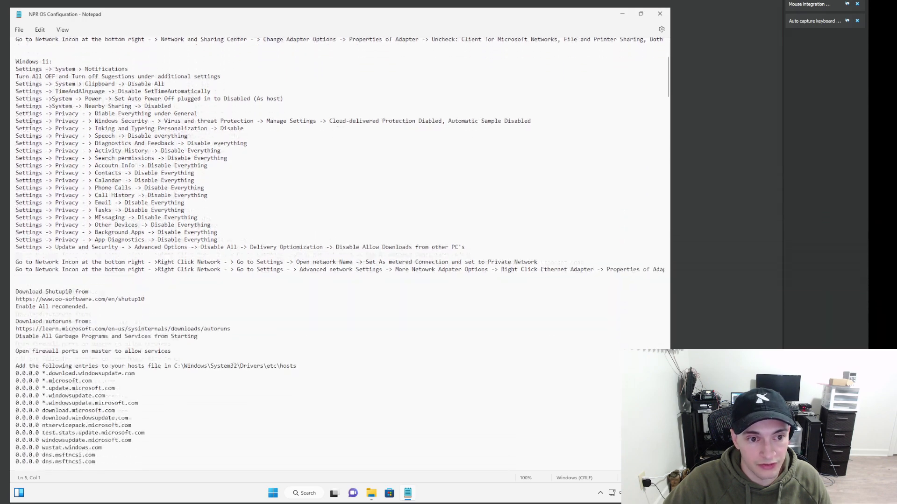
{"action": "scroll", "coordinate": [30, 121], "scroll_direction": "down", "scroll_amount": 1}
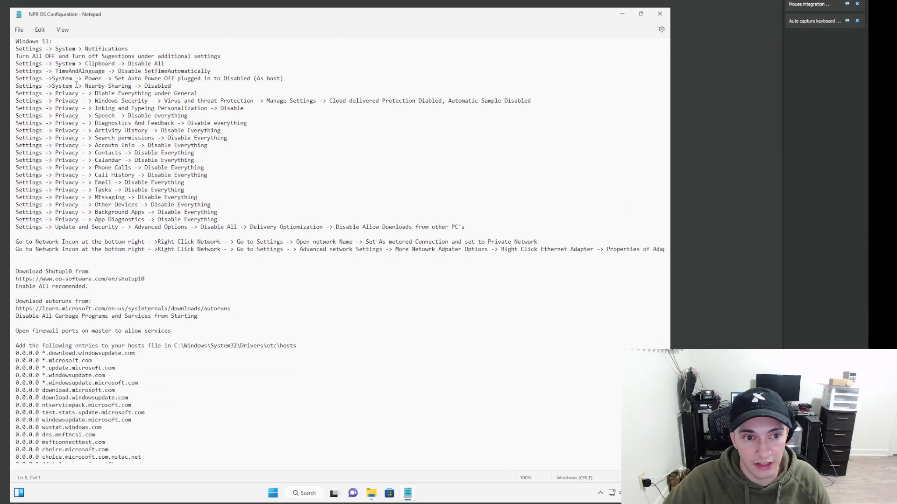
- Turn off notifications from apps and other senders in the Windows system settings
{"action": "left_click", "coordinate": [277, 494]}
{"action": "left_click", "coordinate": [327, 264]}
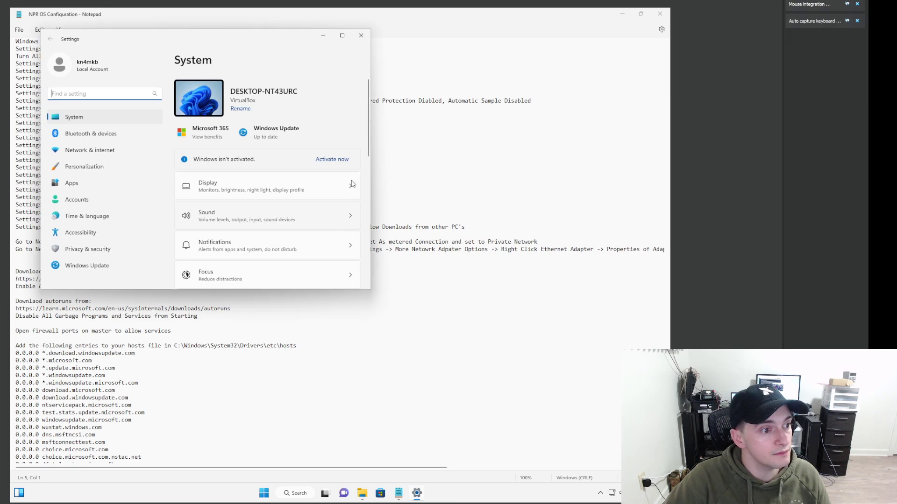
{"action": "scroll", "coordinate": [238, 227], "scroll_direction": "down", "scroll_amount": 1}
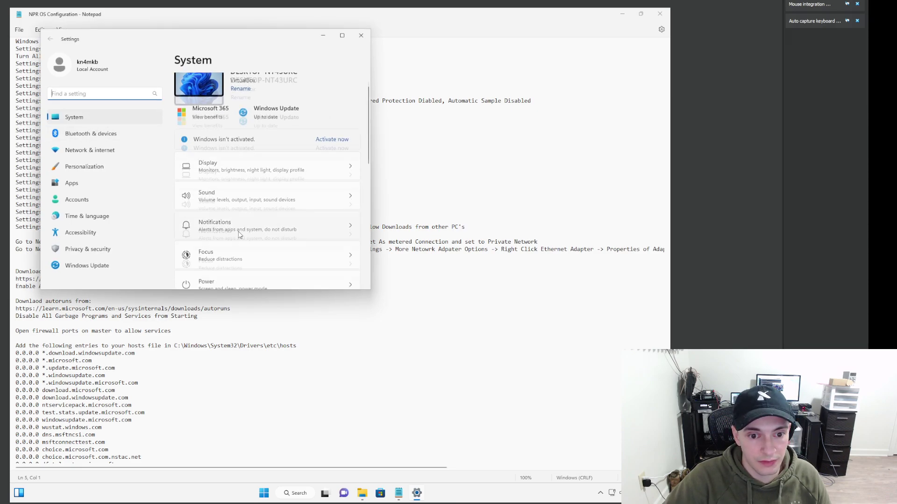
{"action": "left_click", "coordinate": [241, 219]}
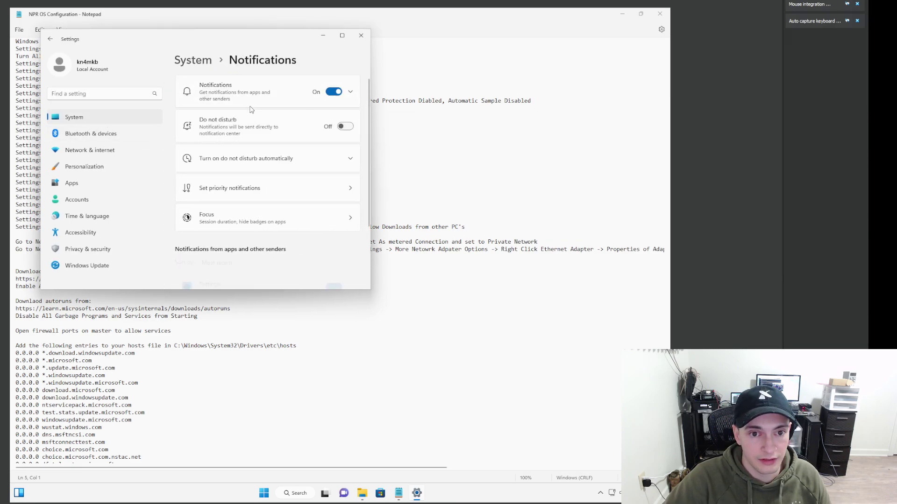
{"action": "left_click", "coordinate": [334, 92]}
{"action": "scroll", "coordinate": [299, 89], "scroll_direction": "down", "scroll_amount": 1}
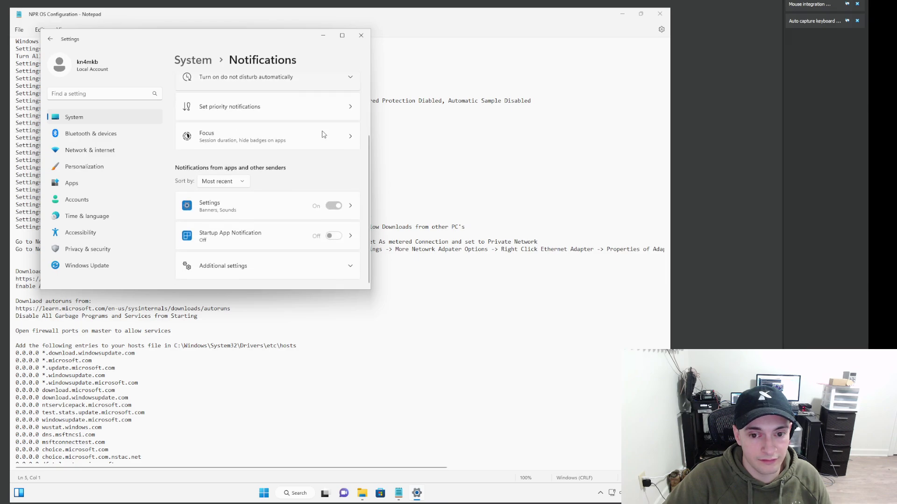
- Move the Settings window off the first Windows 11 notes and disable suggestions for finishing device setup under the additional notification settings
{"action": "scroll", "coordinate": [295, 82], "scroll_direction": "up", "scroll_amount": 1}
{"action": "left_click_drag", "start_coordinate": [254, 44], "coordinate": [310, 130]}
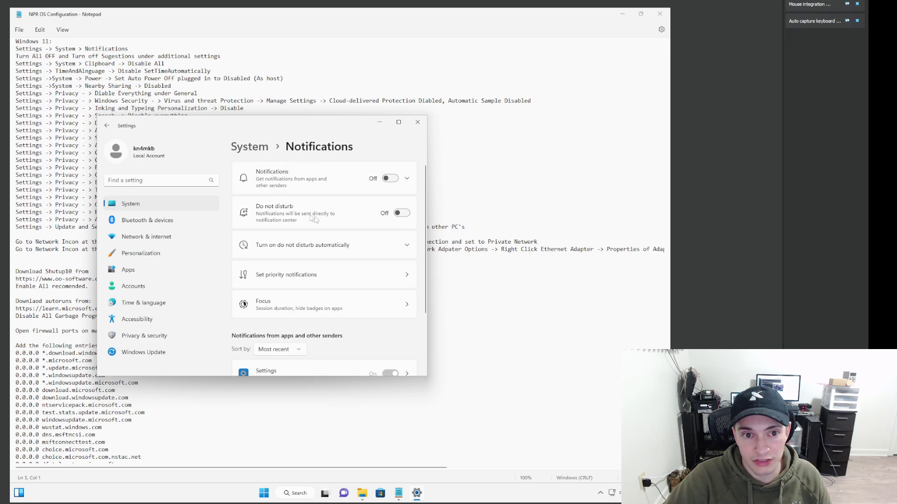
{"action": "scroll", "coordinate": [351, 265], "scroll_direction": "down", "scroll_amount": 3}
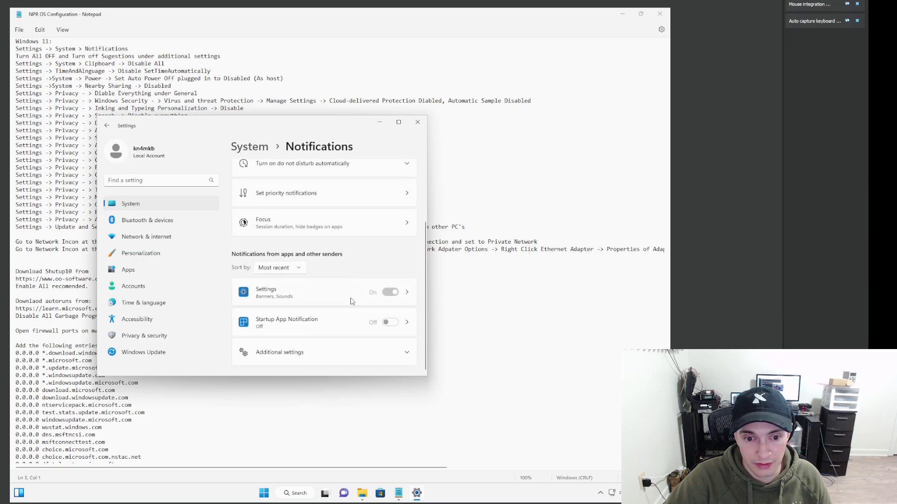
{"action": "left_click", "coordinate": [405, 357]}
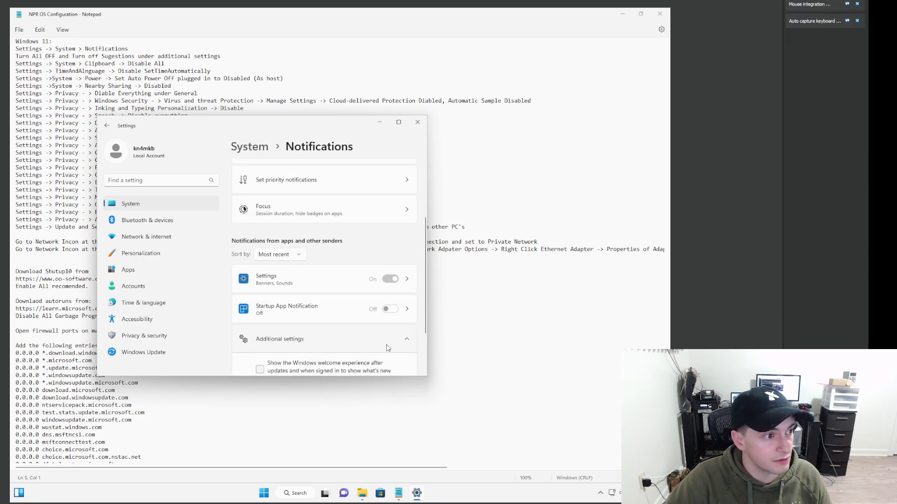
{"action": "left_click", "coordinate": [264, 337]}
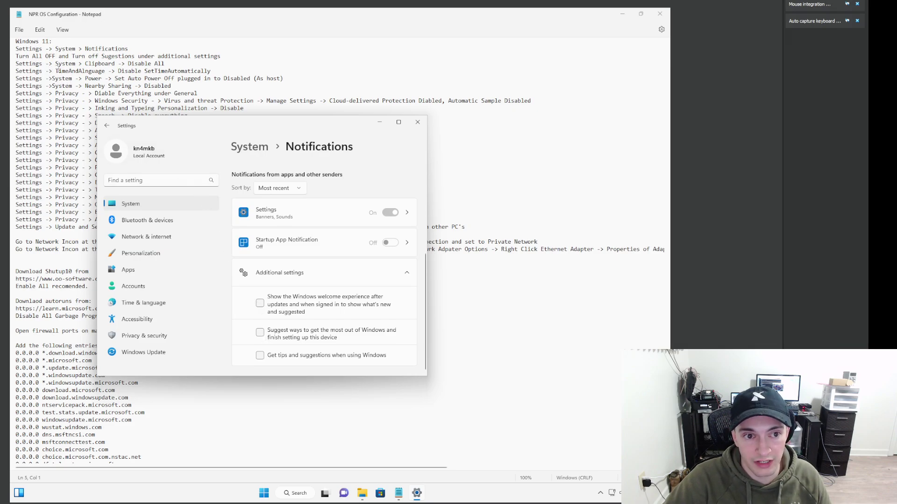
- Turn off Suggested actions in the system's Clipboard settings
{"action": "left_click", "coordinate": [139, 206]}
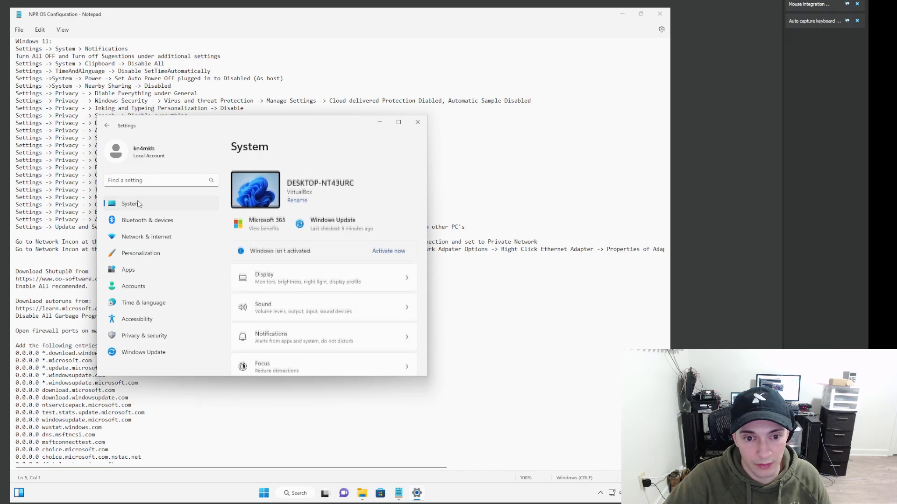
{"action": "scroll", "coordinate": [286, 269], "scroll_direction": "down", "scroll_amount": 3}
{"action": "scroll", "coordinate": [303, 278], "scroll_direction": "down", "scroll_amount": 3}
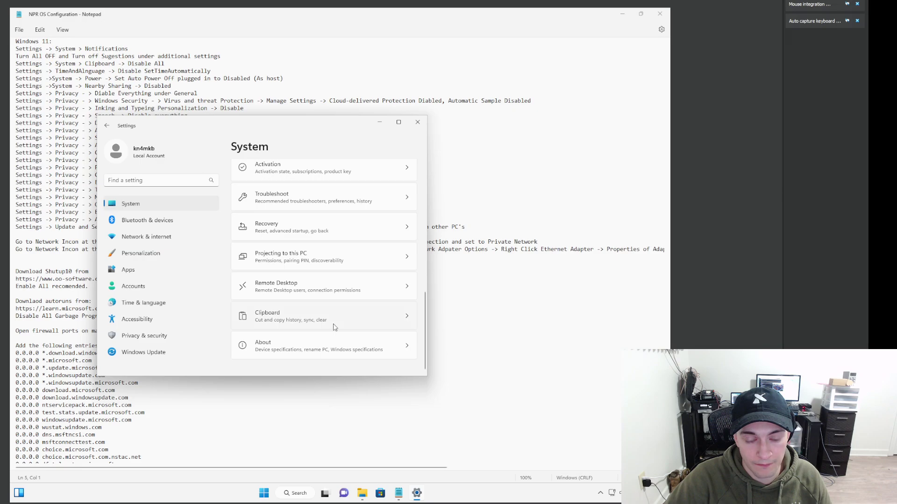
{"action": "left_click", "coordinate": [332, 322]}
{"action": "left_click", "coordinate": [403, 283]}
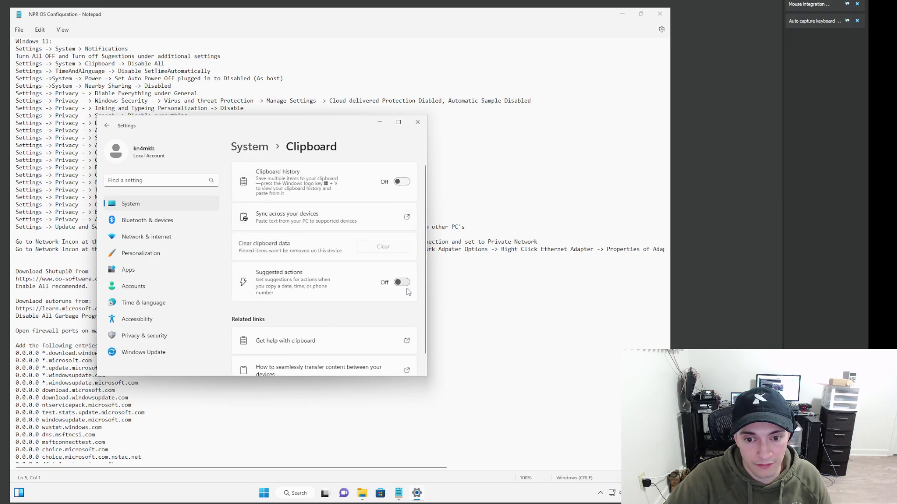
{"action": "scroll", "coordinate": [408, 292], "scroll_direction": "down", "scroll_amount": 1}
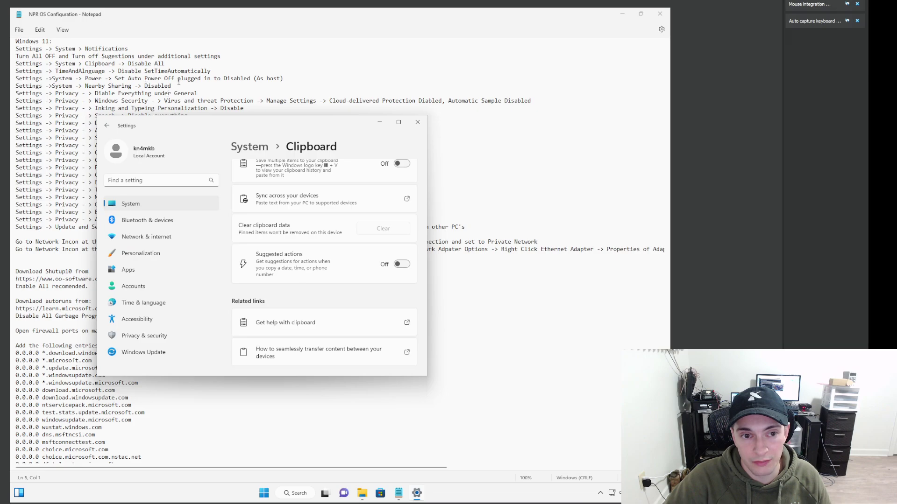
{"action": "left_click", "coordinate": [150, 206]}
{"action": "scroll", "coordinate": [282, 249], "scroll_direction": "down", "scroll_amount": 3}
{"action": "scroll", "coordinate": [282, 249], "scroll_direction": "down", "scroll_amount": 5}
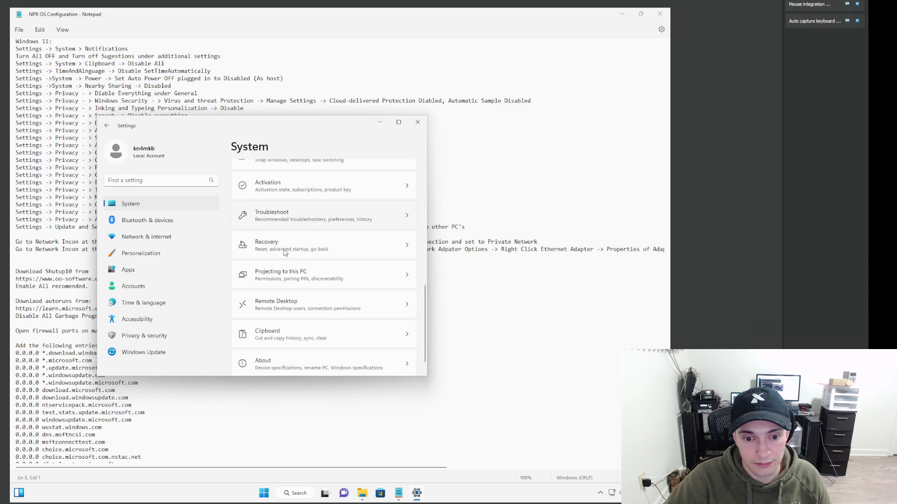
{"action": "scroll", "coordinate": [284, 252], "scroll_direction": "down", "scroll_amount": 1}
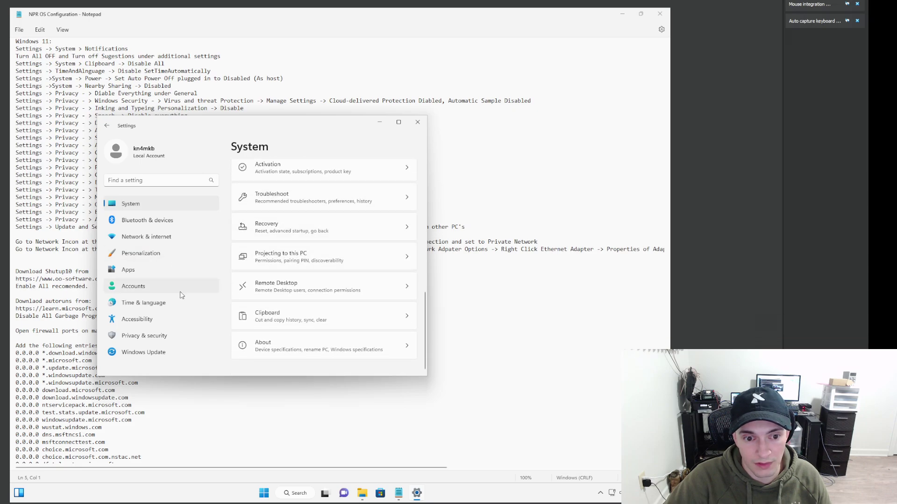
- Turn off Set time automatically in the Date & time settings, keep automatic daylight saving adjustment on, and return to Time & language
{"action": "left_click", "coordinate": [168, 304]}
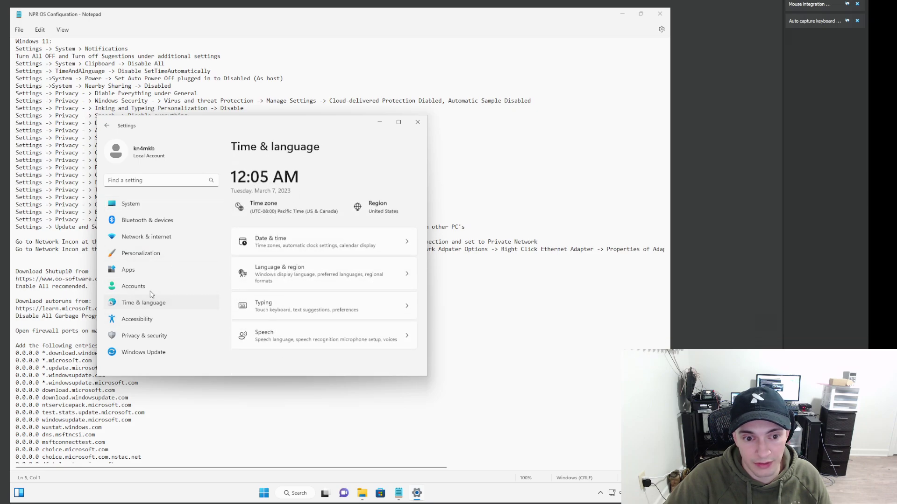
{"action": "left_click", "coordinate": [342, 247]}
{"action": "left_click", "coordinate": [401, 239]}
{"action": "left_click", "coordinate": [403, 268]}
{"action": "left_click", "coordinate": [402, 268]}
{"action": "scroll", "coordinate": [364, 283], "scroll_direction": "down", "scroll_amount": 5}
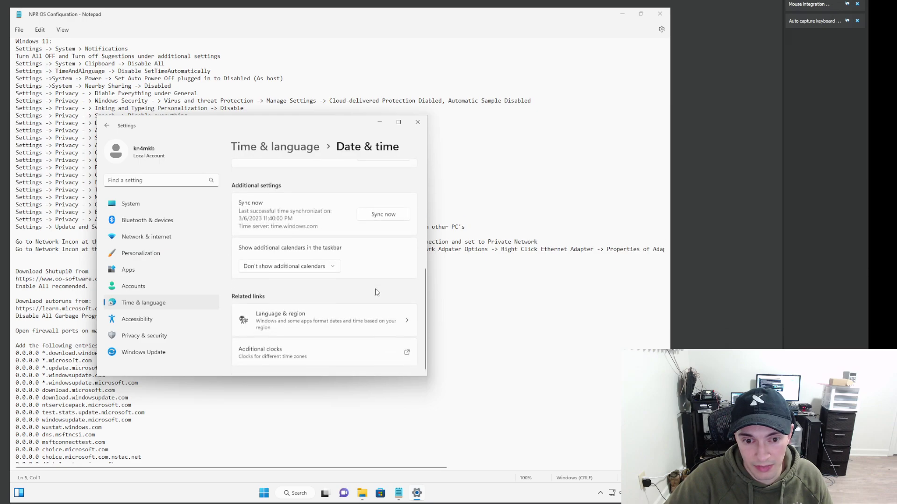
{"action": "scroll", "coordinate": [378, 288], "scroll_direction": "up", "scroll_amount": 5}
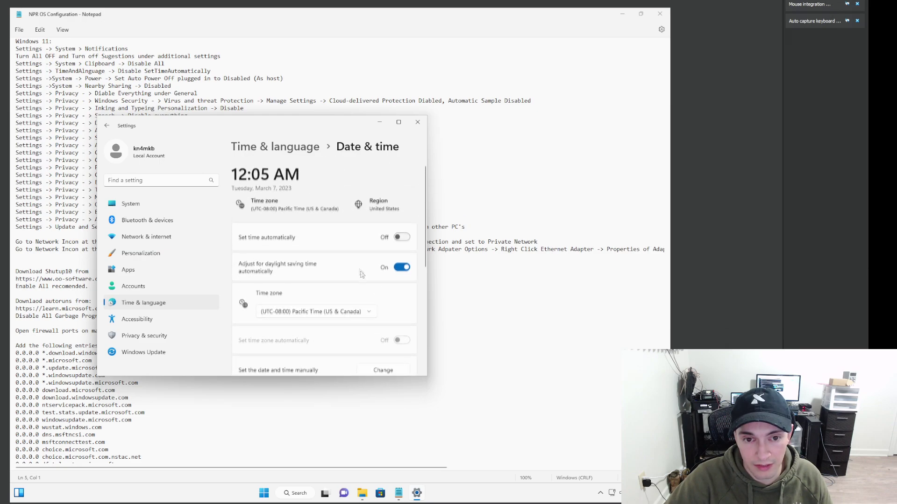
{"action": "left_click", "coordinate": [299, 145]}
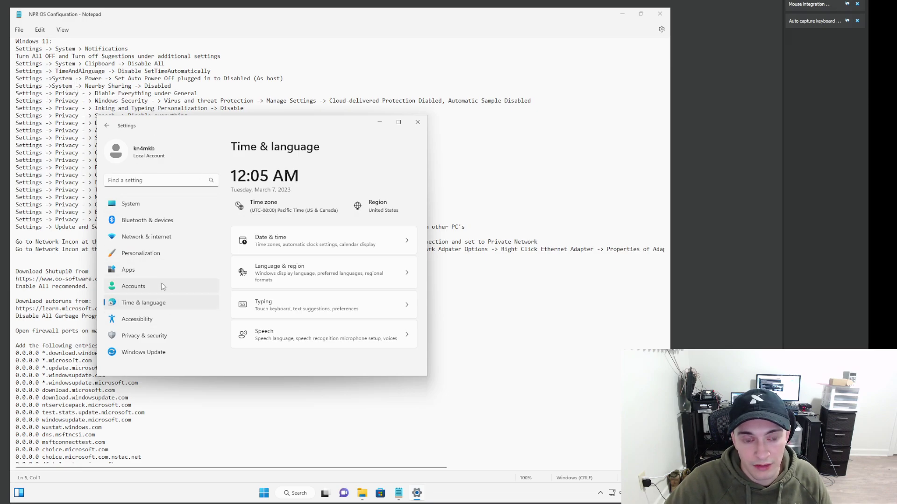
- Expand the screen and sleep options in the system Power settings and set the power mode to Best performance
{"action": "left_click", "coordinate": [136, 204]}
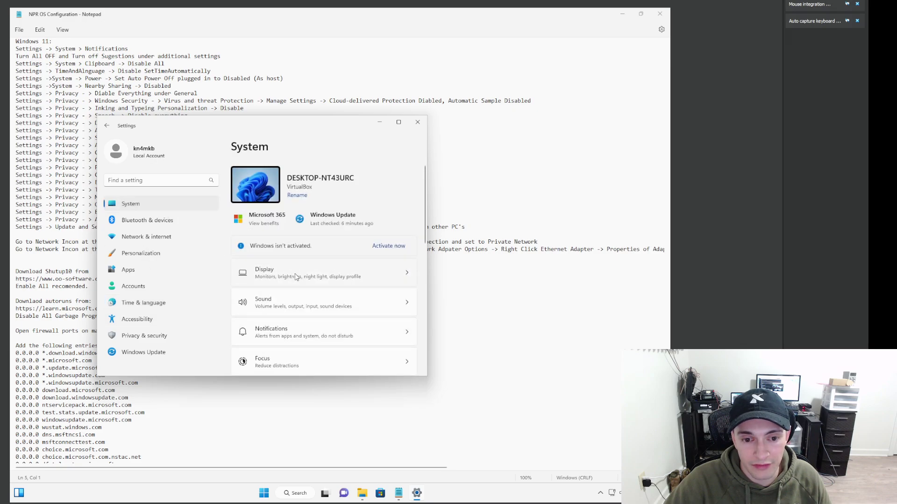
{"action": "scroll", "coordinate": [320, 294], "scroll_direction": "down", "scroll_amount": 5}
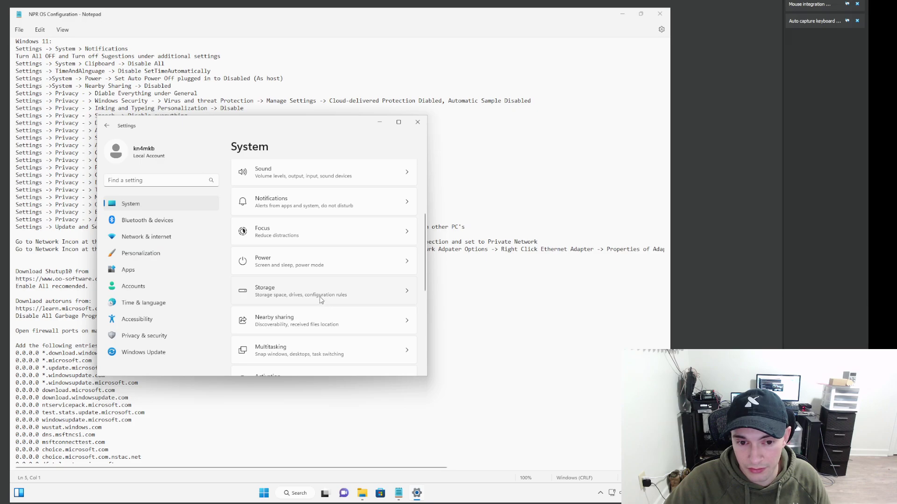
{"action": "left_click", "coordinate": [318, 271]}
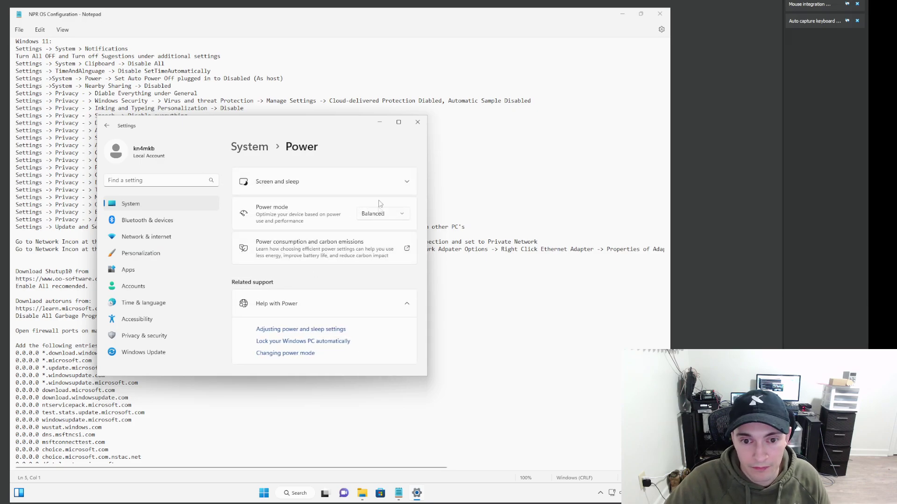
{"action": "left_click", "coordinate": [355, 180]}
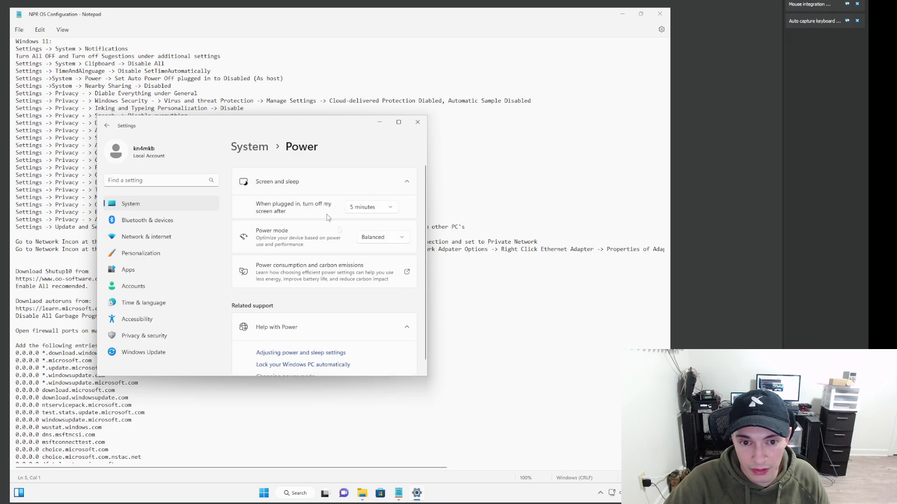
{"action": "left_click", "coordinate": [386, 239]}
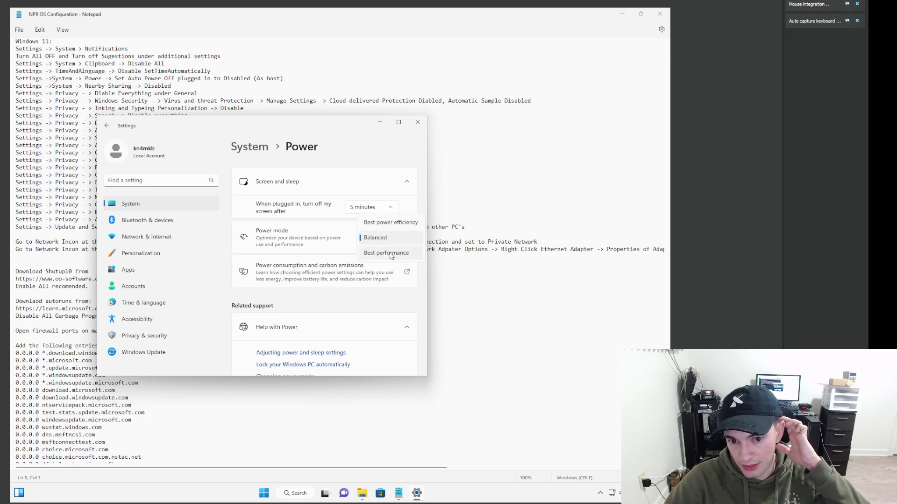
{"action": "left_click", "coordinate": [391, 255]}
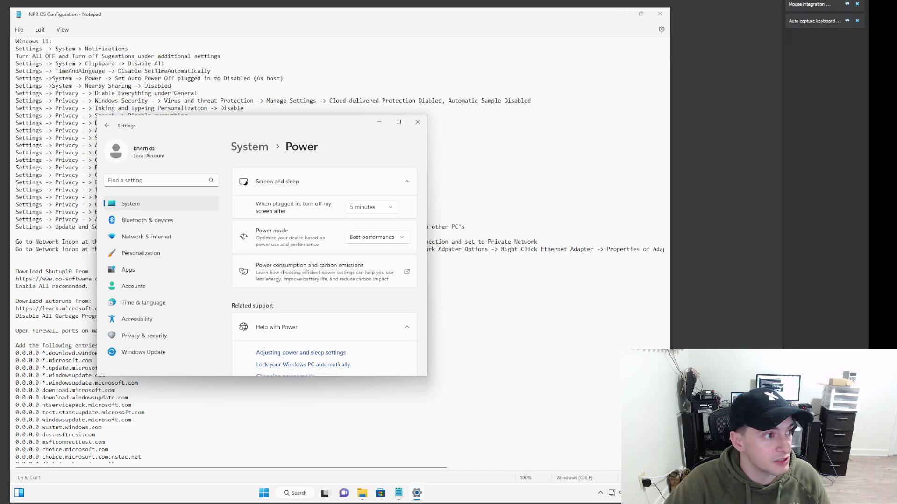
- Check the Nearby sharing options in the system settings
{"action": "left_click", "coordinate": [155, 208]}
{"action": "scroll", "coordinate": [295, 280], "scroll_direction": "down", "scroll_amount": 5}
{"action": "scroll", "coordinate": [294, 282], "scroll_direction": "down", "scroll_amount": 2}
{"action": "left_click", "coordinate": [297, 261]}
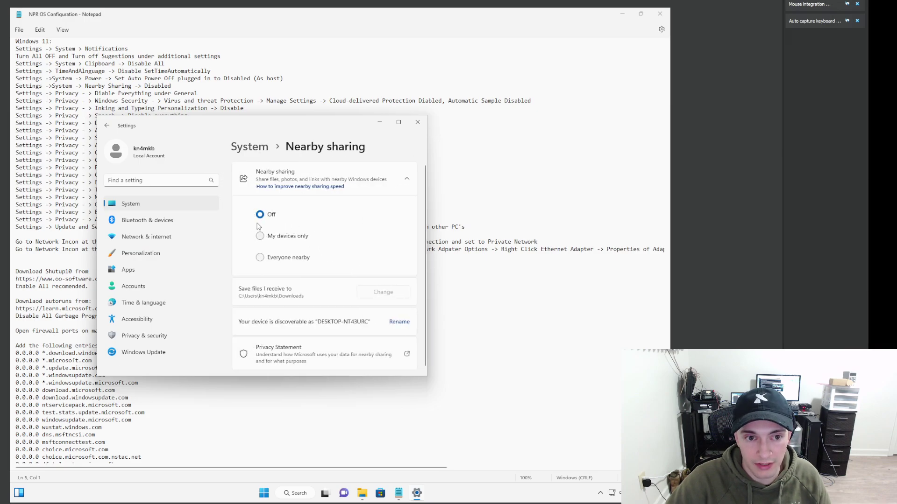
{"action": "scroll", "coordinate": [282, 238], "scroll_direction": "down", "scroll_amount": 1}
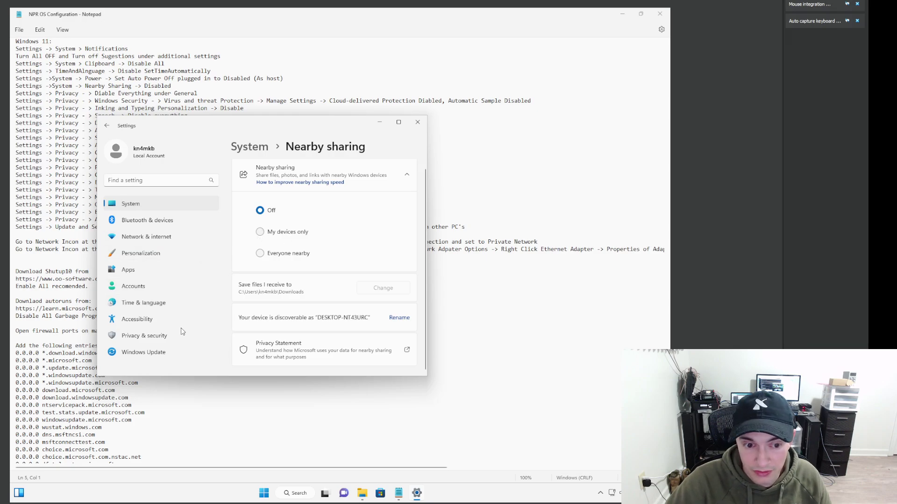
- Turn off language-list website content, app launch tracking and suggested Settings content under General privacy, and minimize the HowTo folder window
{"action": "left_click", "coordinate": [173, 341]}
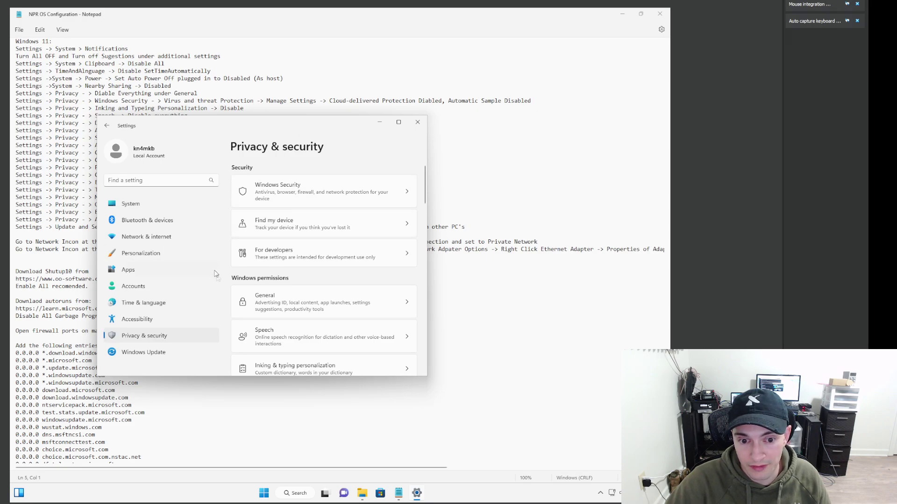
{"action": "left_click", "coordinate": [298, 304]}
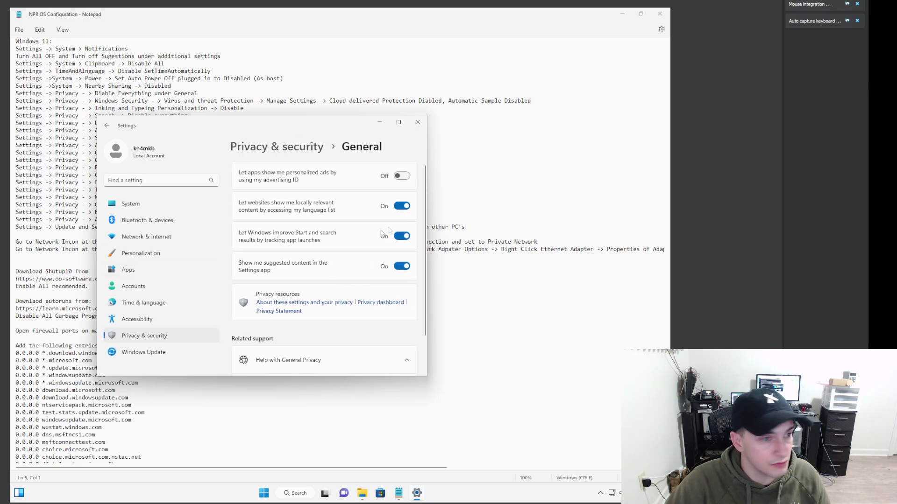
{"action": "left_click", "coordinate": [407, 206]}
{"action": "left_click", "coordinate": [405, 236]}
{"action": "key", "text": "alt+Tab"}
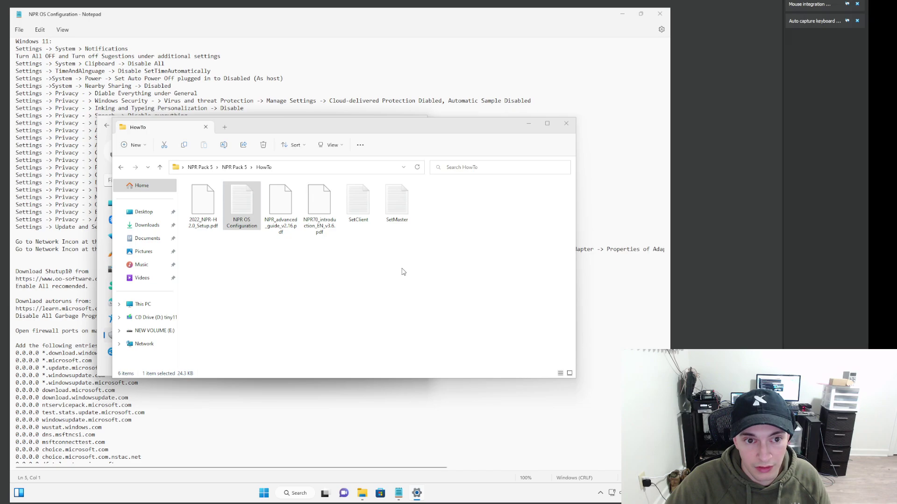
{"action": "left_click", "coordinate": [528, 124]}
{"action": "left_click", "coordinate": [400, 267]}
{"action": "scroll", "coordinate": [395, 266], "scroll_direction": "down", "scroll_amount": 2}
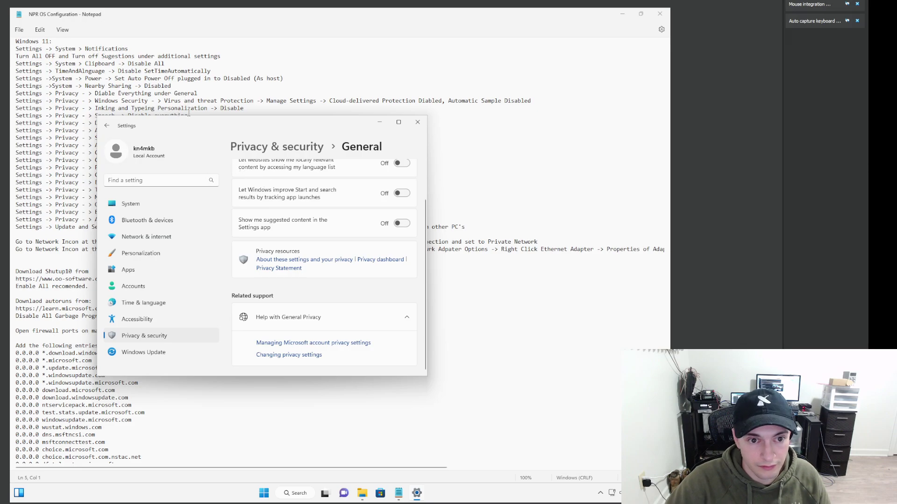
- Move Settings off the notes and turn off Cloud-delivered protection in Windows Security's Virus & threat protection settings, allowing the app to make changes
{"action": "left_click_drag", "start_coordinate": [179, 128], "coordinate": [340, 129]}
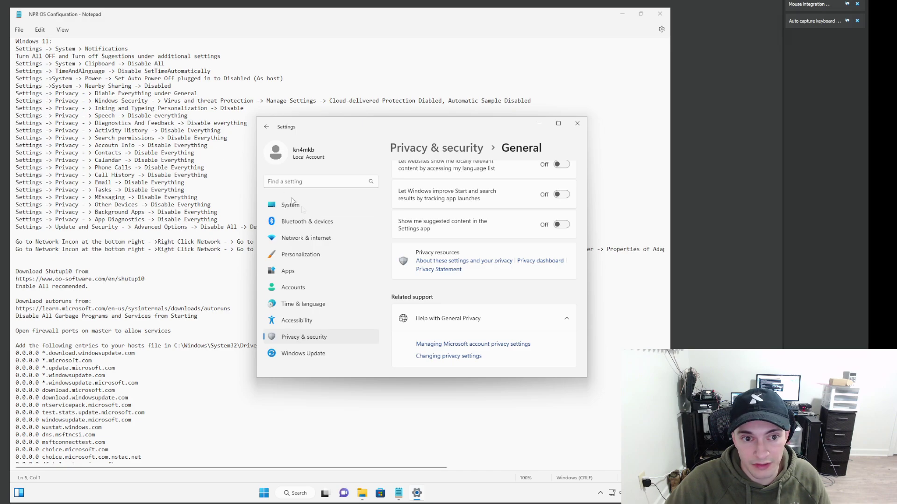
{"action": "left_click", "coordinate": [322, 339]}
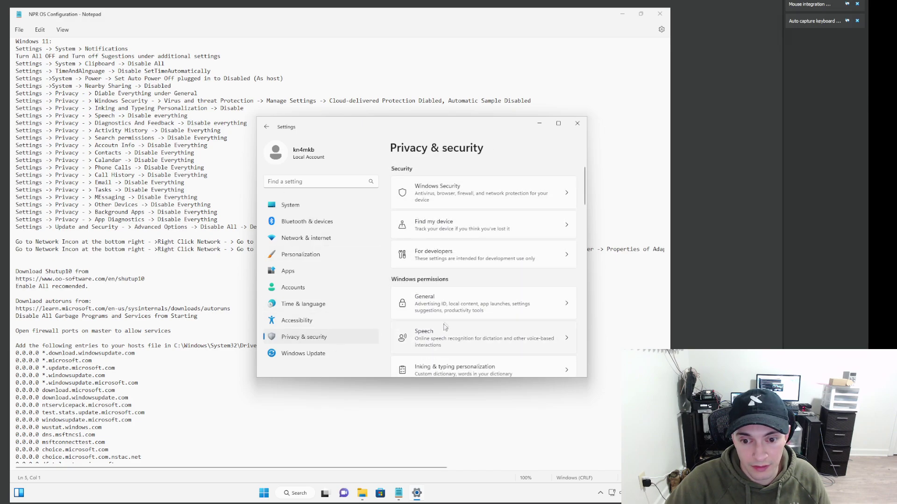
{"action": "left_click", "coordinate": [472, 201]}
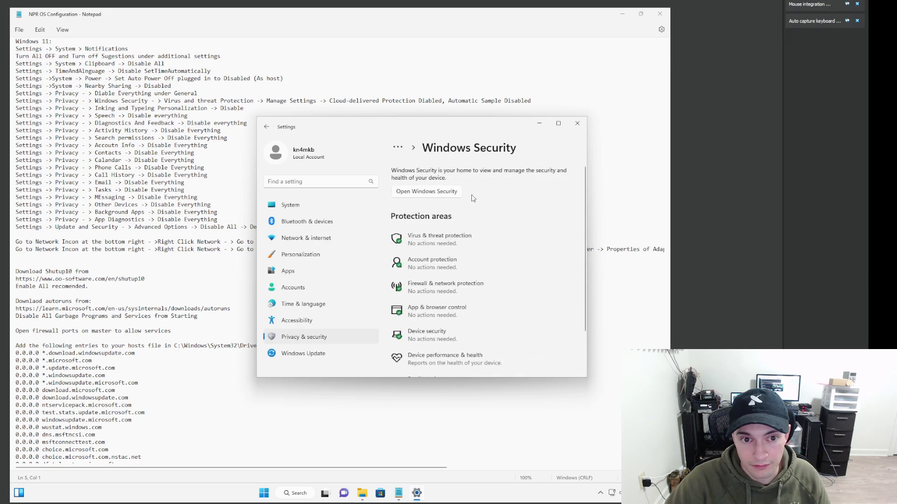
{"action": "left_click", "coordinate": [445, 246]}
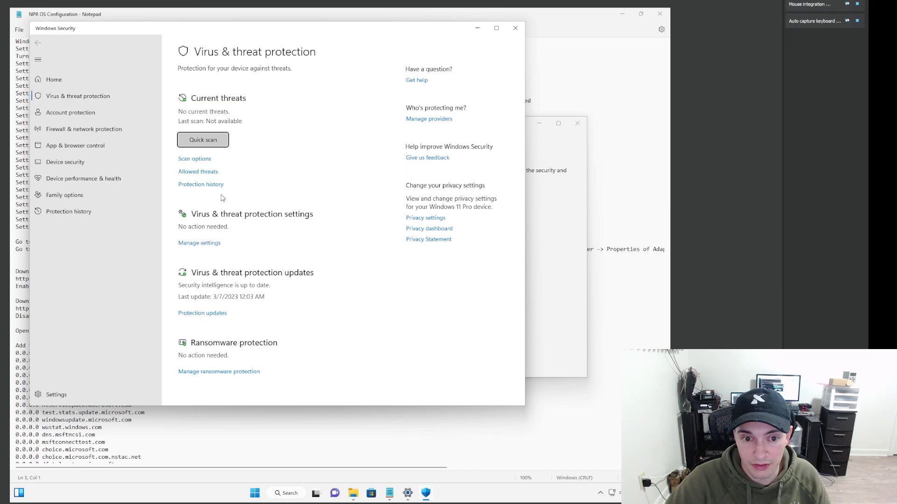
{"action": "left_click", "coordinate": [203, 243]}
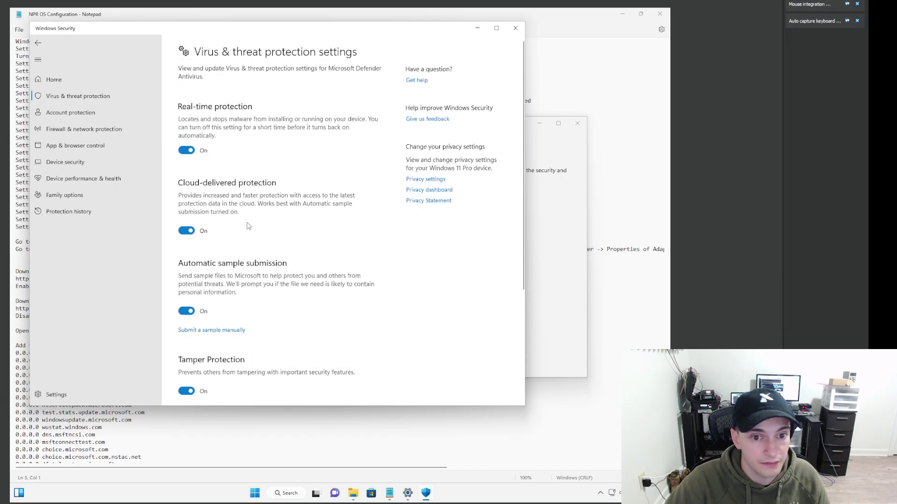
{"action": "left_click", "coordinate": [192, 235]}
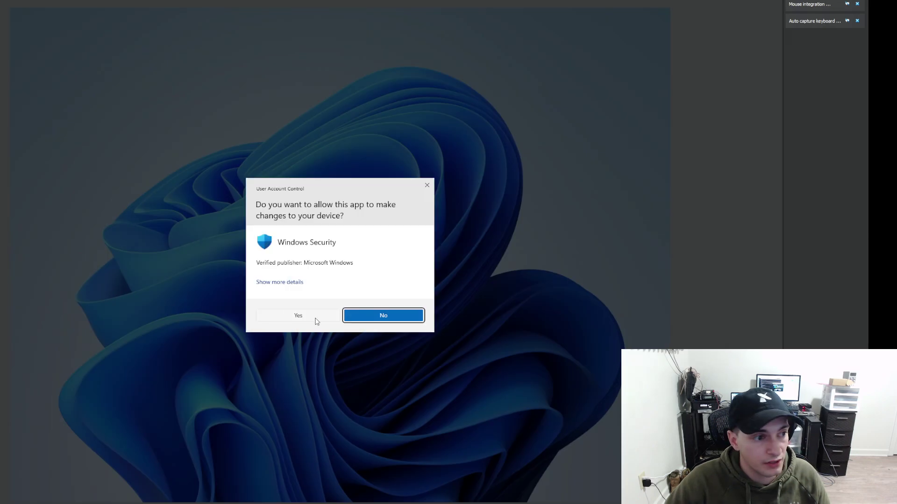
{"action": "left_click", "coordinate": [319, 320]}
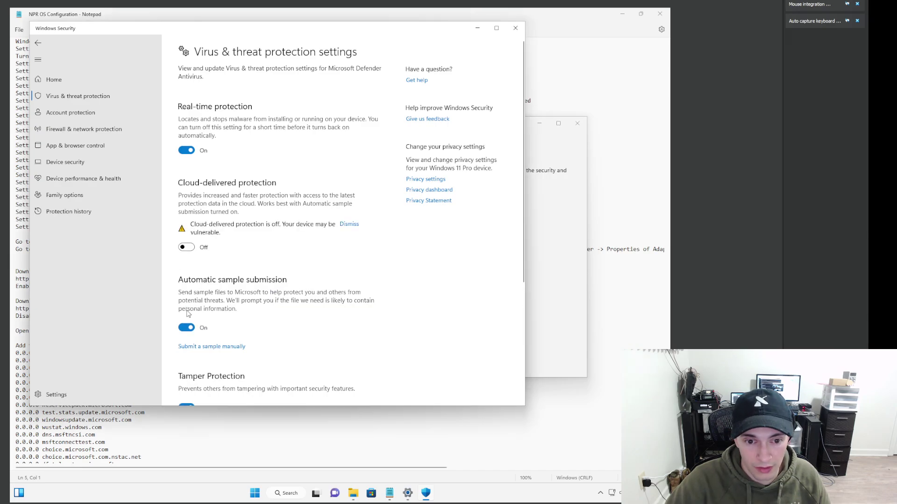
- Turn off Automatic sample submission, look through the remaining protection settings and close Windows Security
{"action": "left_click", "coordinate": [187, 328]}
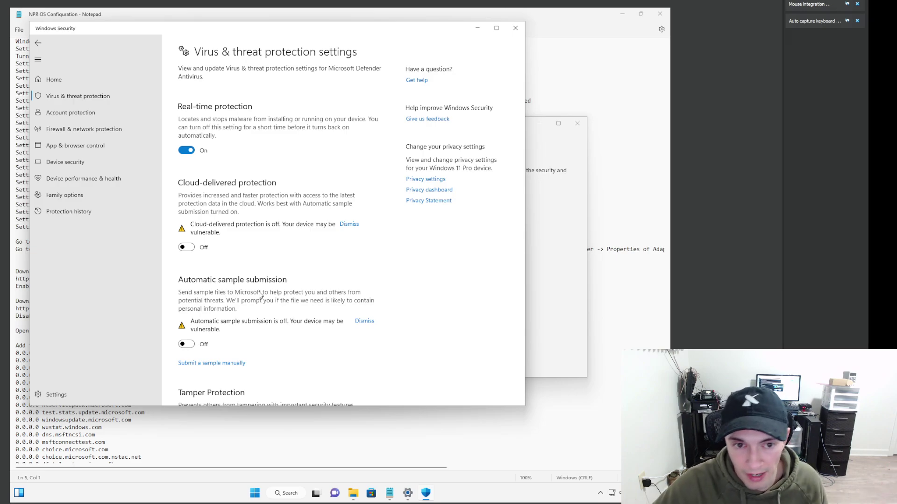
{"action": "scroll", "coordinate": [308, 296], "scroll_direction": "down", "scroll_amount": 4}
{"action": "scroll", "coordinate": [322, 290], "scroll_direction": "up", "scroll_amount": 4}
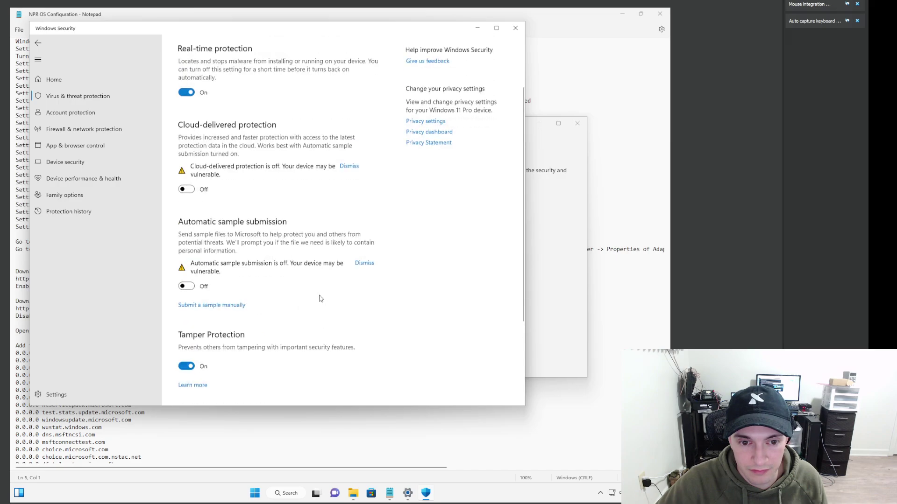
{"action": "left_click_drag", "start_coordinate": [474, 30], "coordinate": [485, 132]}
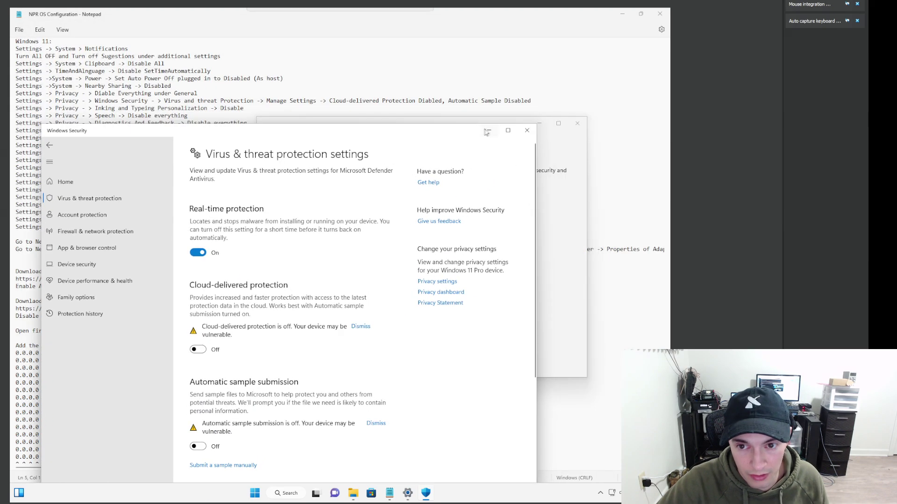
{"action": "left_click", "coordinate": [527, 132]}
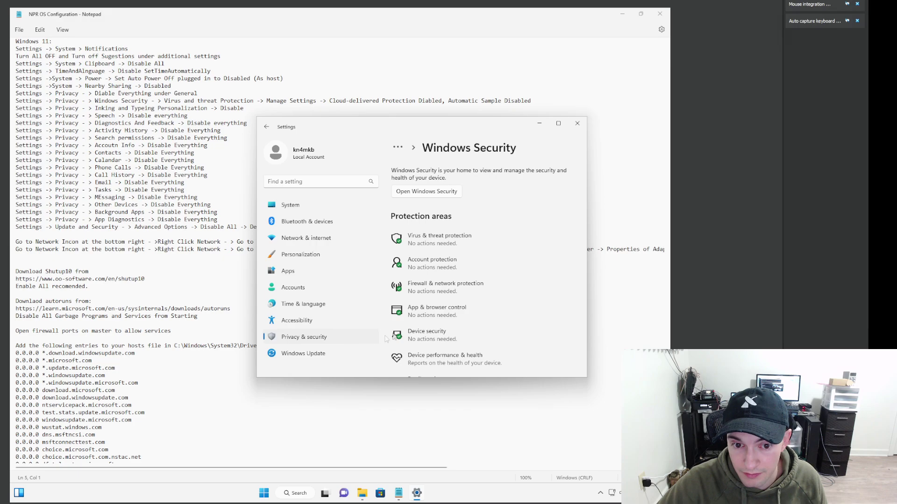
- Turn off the custom inking and typing dictionary under Inking & typing personalization in Privacy & security
{"action": "left_click", "coordinate": [327, 336]}
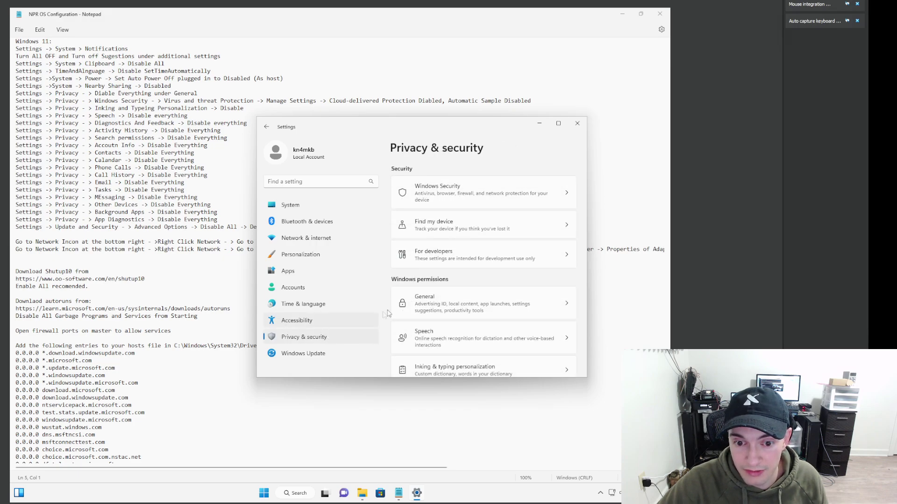
{"action": "scroll", "coordinate": [463, 280], "scroll_direction": "down", "scroll_amount": 2}
{"action": "left_click", "coordinate": [478, 302]}
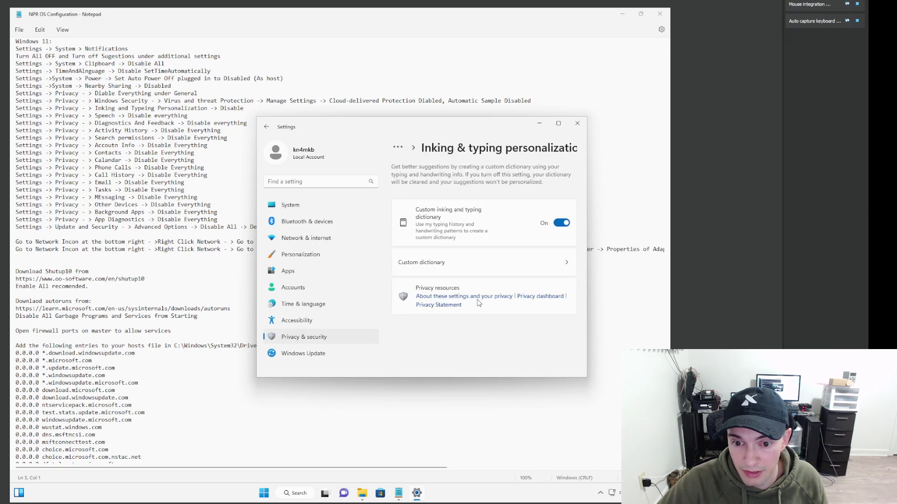
{"action": "left_click", "coordinate": [562, 224]}
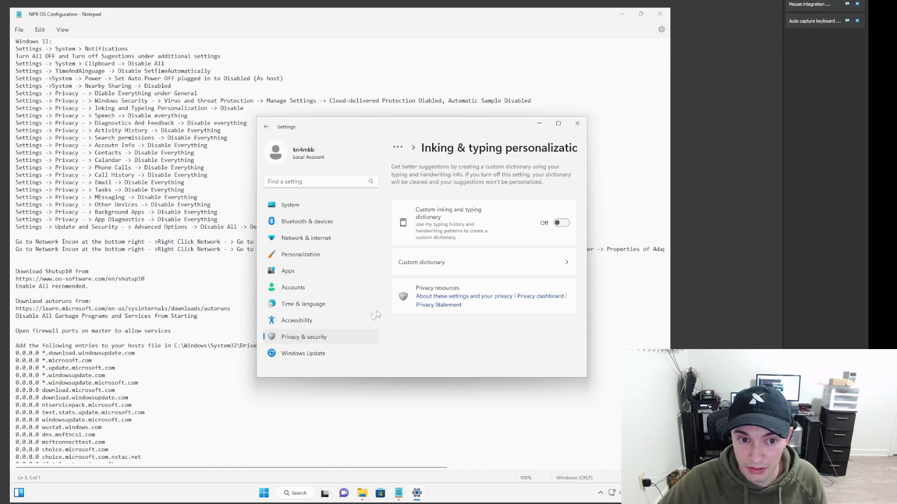
- Check the online speech recognition setting under Speech in Privacy & security
{"action": "left_click", "coordinate": [339, 337]}
{"action": "scroll", "coordinate": [465, 309], "scroll_direction": "down", "scroll_amount": 5}
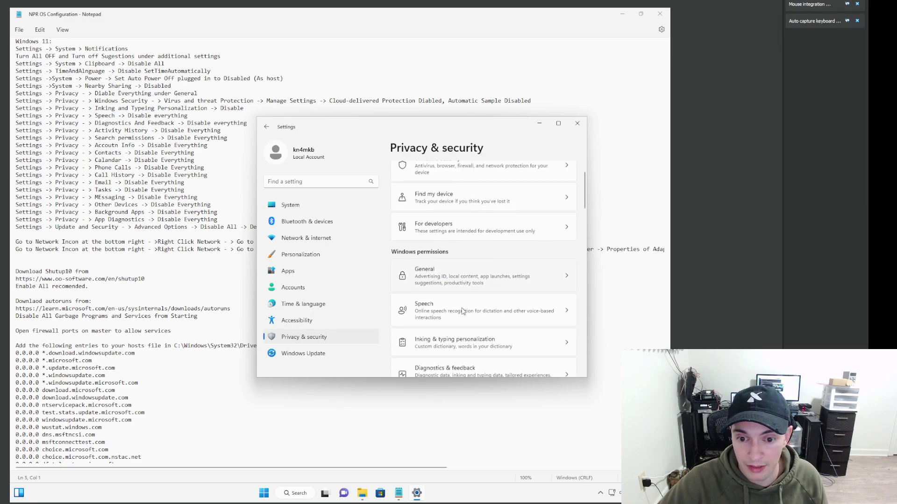
{"action": "left_click", "coordinate": [464, 309]}
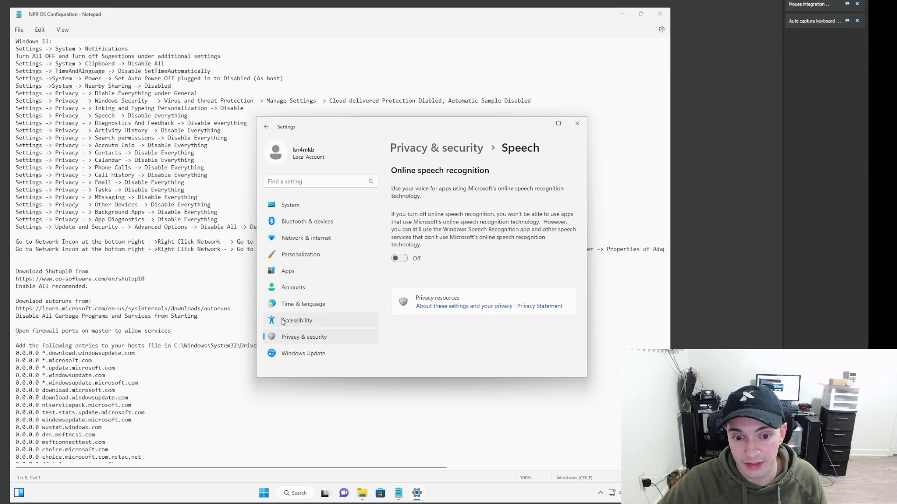
- Review the diagnostic data, tailored experiences and feedback options under Diagnostics & feedback in Privacy & security
{"action": "left_click", "coordinate": [301, 337]}
{"action": "scroll", "coordinate": [478, 297], "scroll_direction": "down", "scroll_amount": 2}
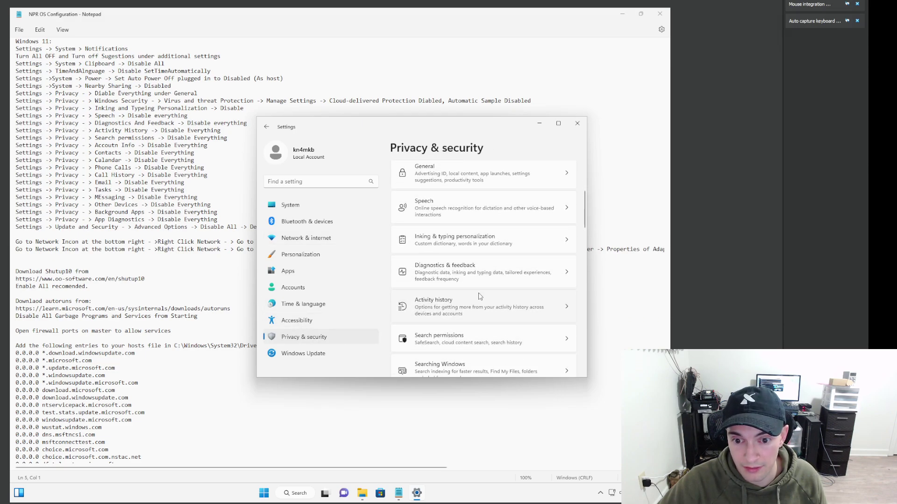
{"action": "scroll", "coordinate": [505, 284], "scroll_direction": "down", "scroll_amount": 5}
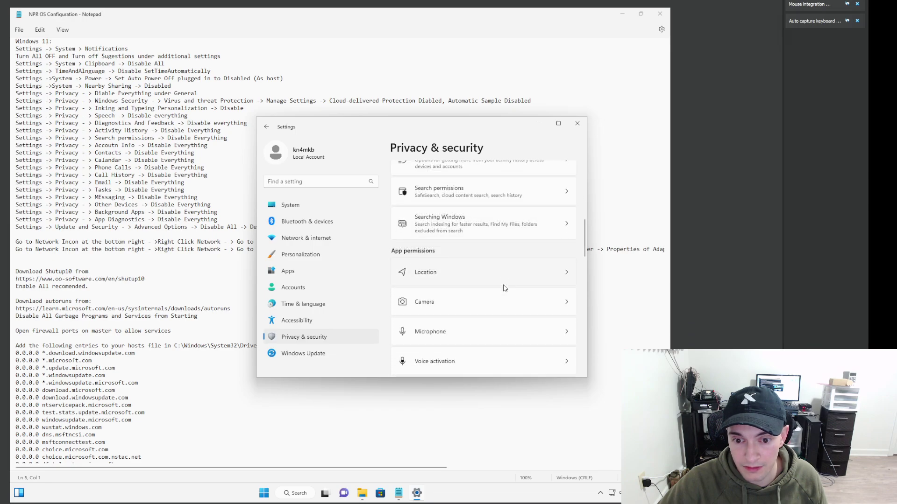
{"action": "scroll", "coordinate": [507, 311], "scroll_direction": "up", "scroll_amount": 5}
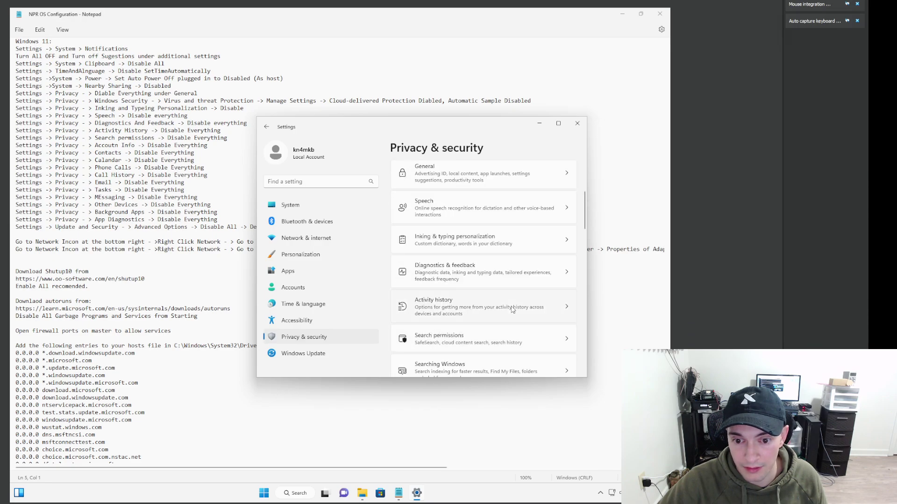
{"action": "left_click", "coordinate": [498, 280]}
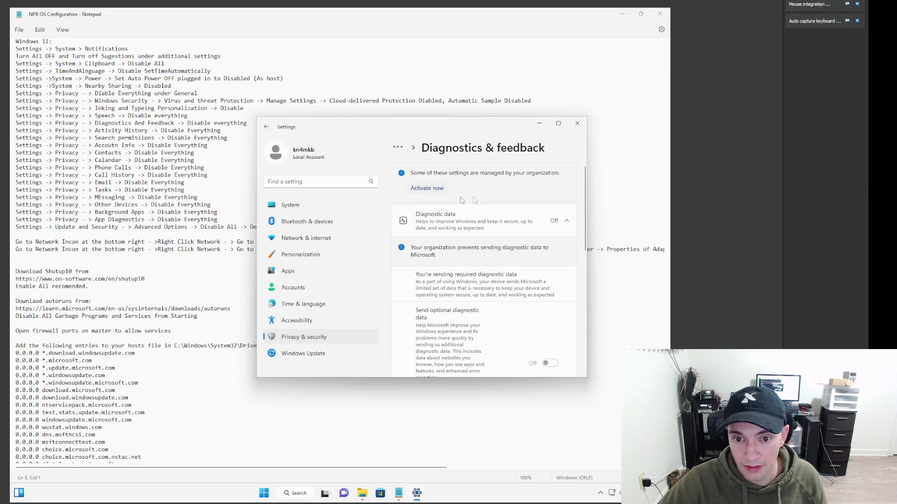
{"action": "scroll", "coordinate": [516, 275], "scroll_direction": "down", "scroll_amount": 10}
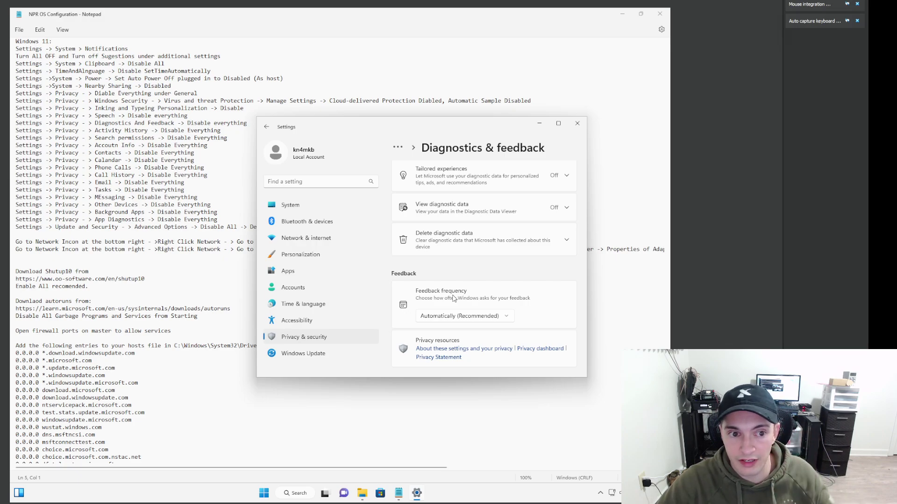
- Turn off storing activity history on this device under Activity history in Privacy & security
{"action": "left_click", "coordinate": [340, 337]}
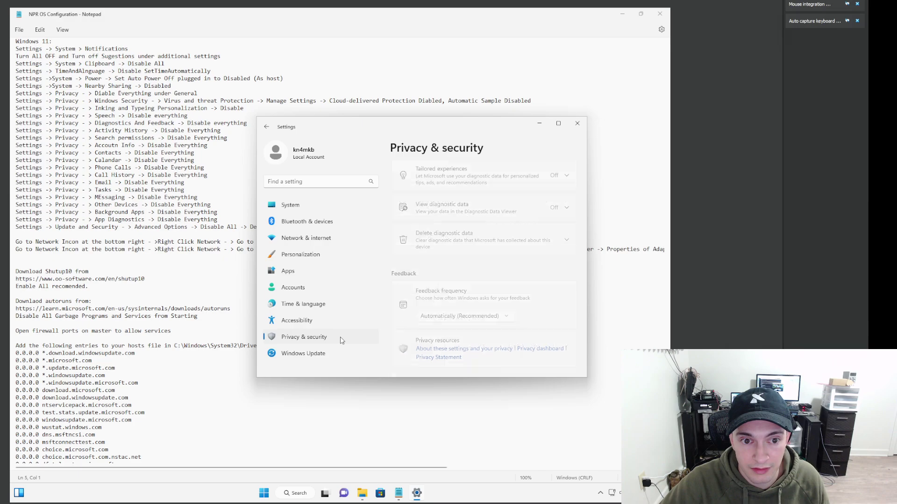
{"action": "scroll", "coordinate": [457, 319], "scroll_direction": "down", "scroll_amount": 3}
{"action": "scroll", "coordinate": [460, 318], "scroll_direction": "down", "scroll_amount": 2}
{"action": "scroll", "coordinate": [475, 313], "scroll_direction": "down", "scroll_amount": 2}
{"action": "scroll", "coordinate": [475, 313], "scroll_direction": "up", "scroll_amount": 3}
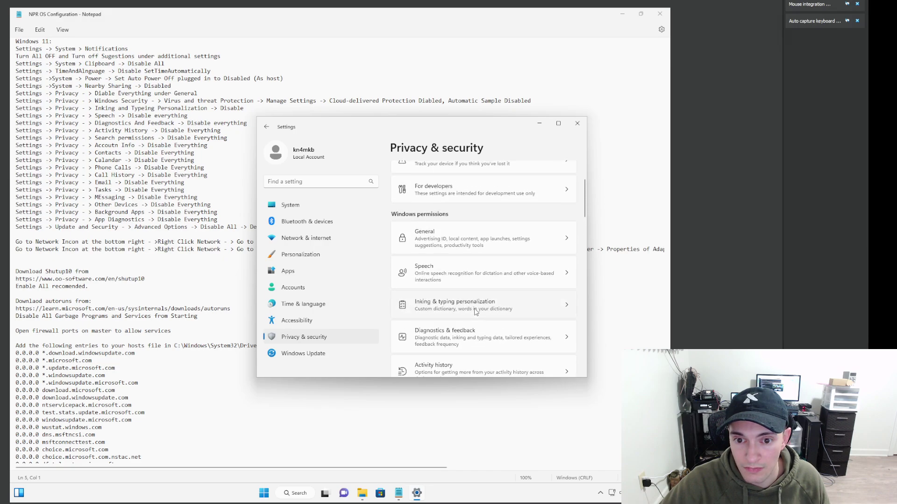
{"action": "scroll", "coordinate": [475, 310], "scroll_direction": "up", "scroll_amount": 2}
{"action": "scroll", "coordinate": [475, 310], "scroll_direction": "down", "scroll_amount": 3}
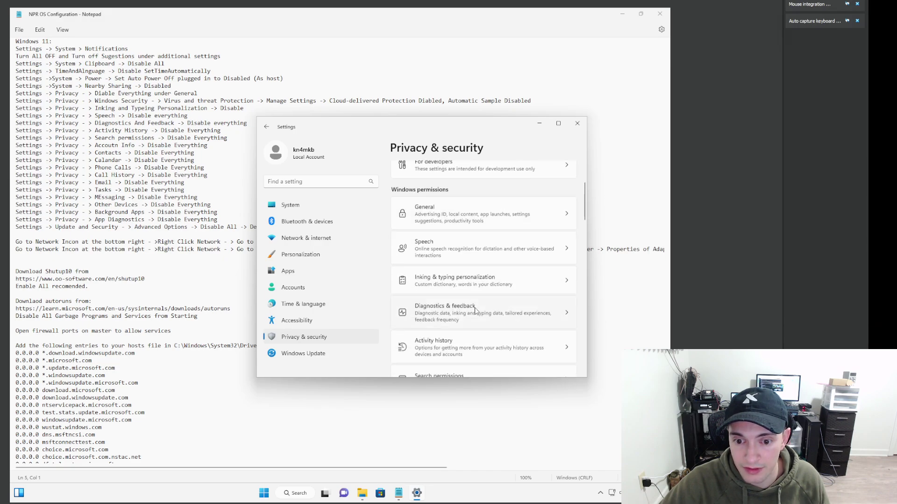
{"action": "left_click", "coordinate": [457, 303]}
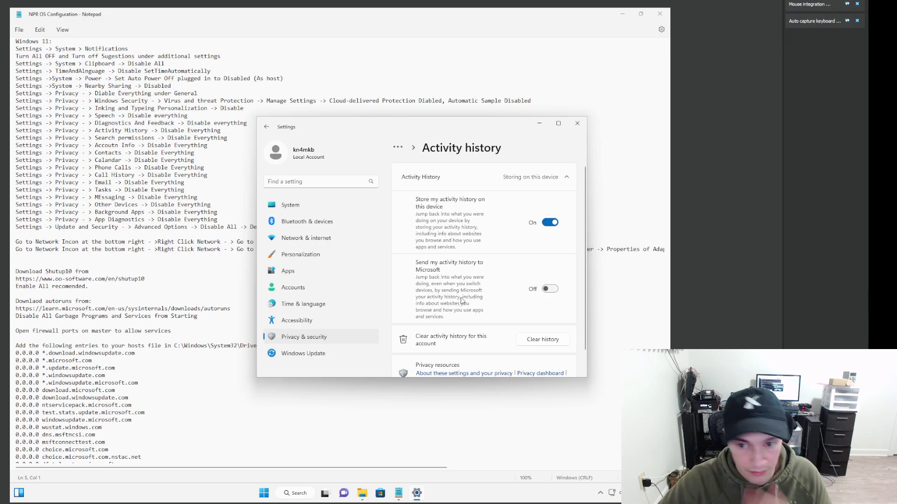
{"action": "left_click", "coordinate": [550, 223]}
{"action": "scroll", "coordinate": [541, 248], "scroll_direction": "down", "scroll_amount": 1}
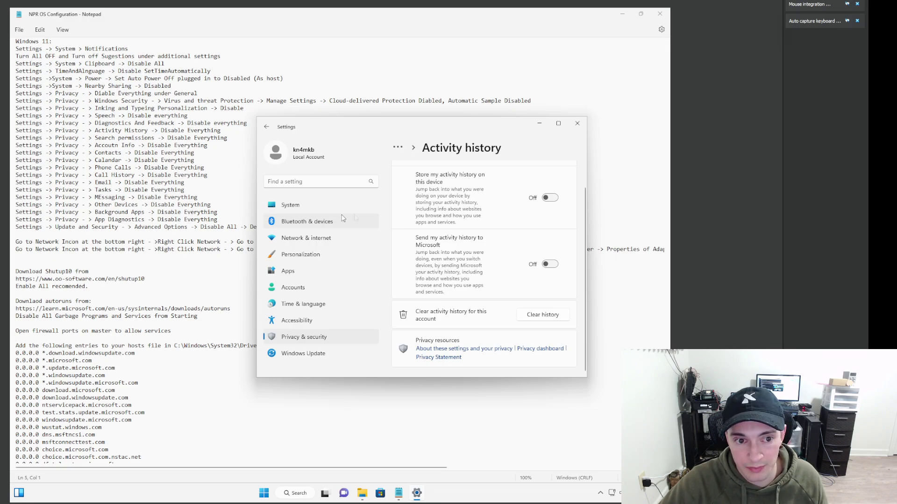
- In Search permissions, set SafeSearch to Off and disable cloud content search for the Microsoft and work or school accounts
{"action": "left_click", "coordinate": [340, 333]}
{"action": "scroll", "coordinate": [474, 309], "scroll_direction": "down", "scroll_amount": 5}
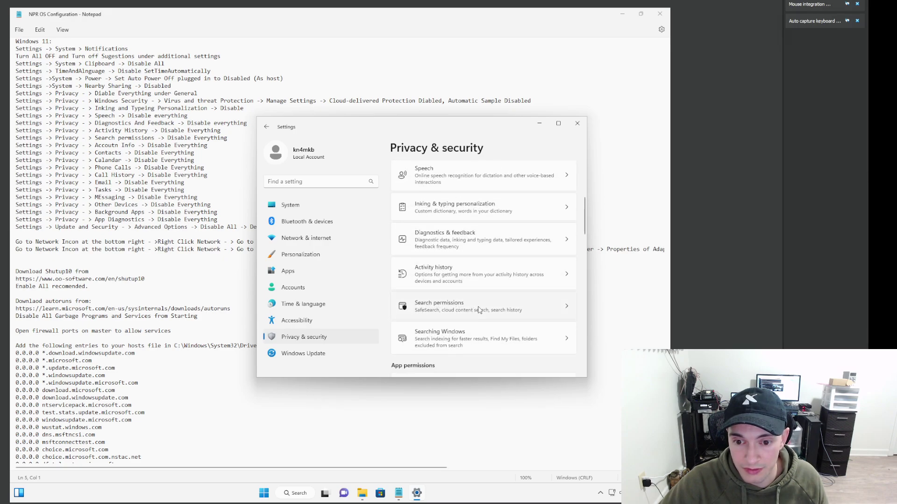
{"action": "left_click", "coordinate": [474, 309]}
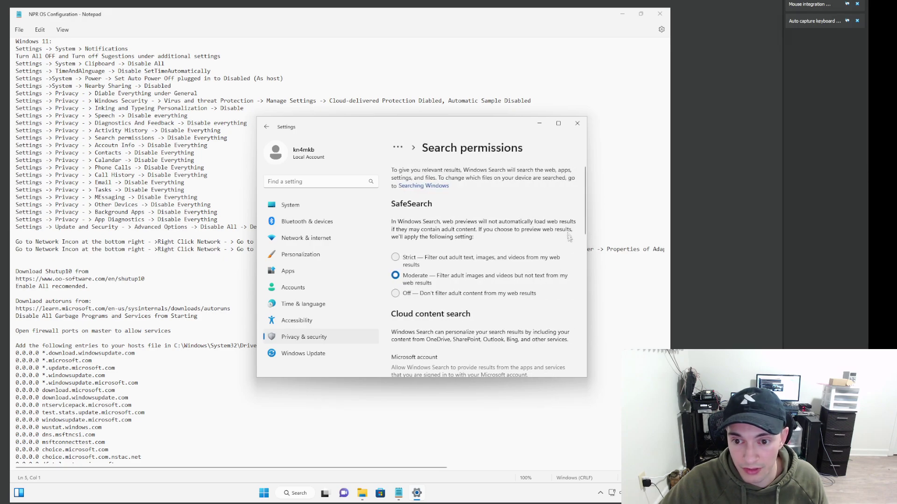
{"action": "left_click", "coordinate": [415, 294]}
{"action": "scroll", "coordinate": [406, 280], "scroll_direction": "down", "scroll_amount": 2}
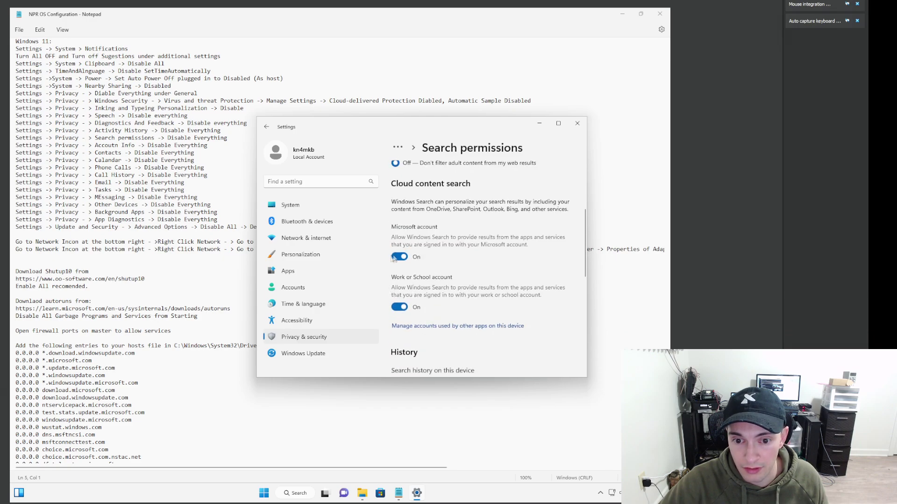
{"action": "left_click", "coordinate": [398, 256]}
{"action": "left_click", "coordinate": [399, 307]}
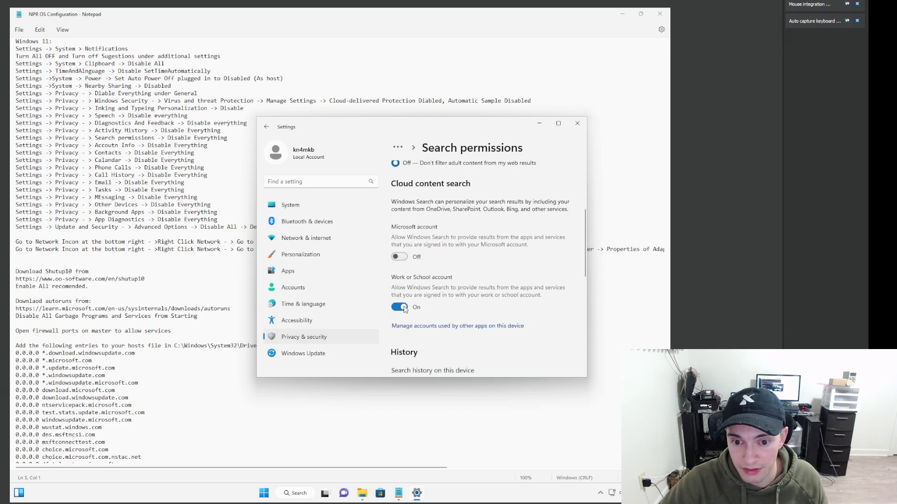
- Turn off search history on this device and search highlights in Search permissions
{"action": "scroll", "coordinate": [464, 309], "scroll_direction": "down", "scroll_amount": 3}
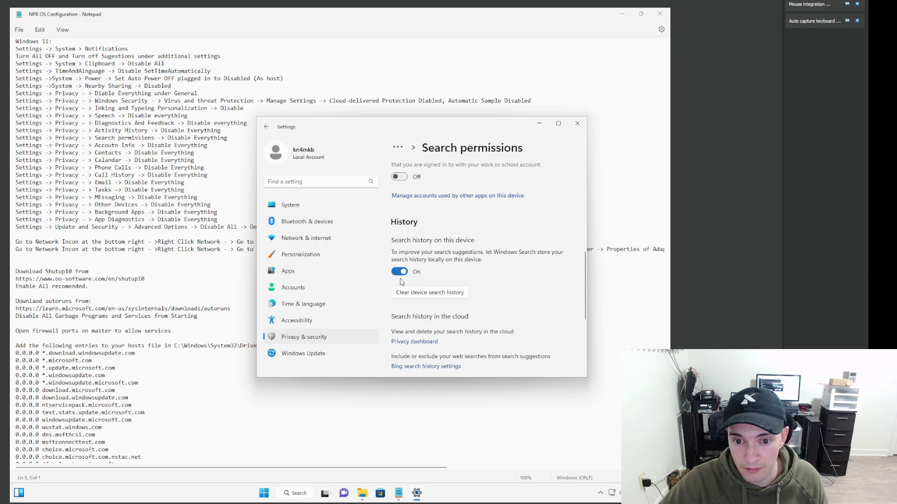
{"action": "left_click", "coordinate": [400, 274]}
{"action": "scroll", "coordinate": [443, 290], "scroll_direction": "down", "scroll_amount": 3}
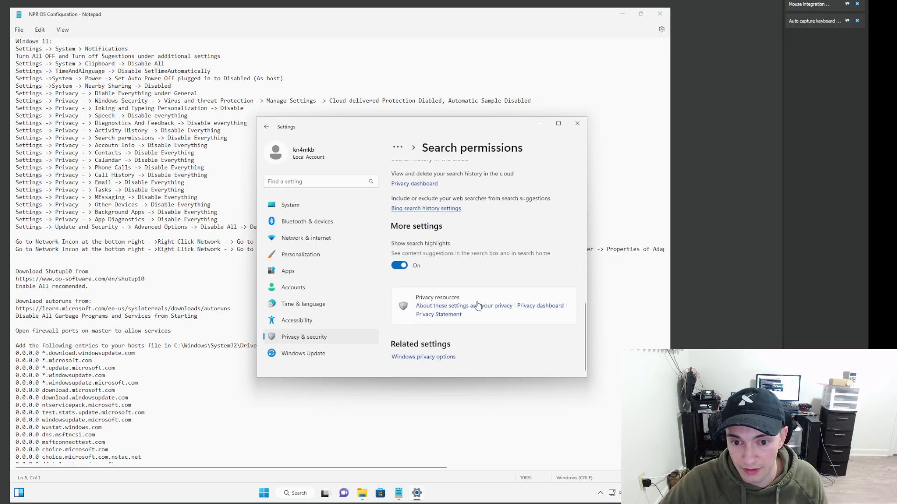
{"action": "left_click", "coordinate": [400, 265]}
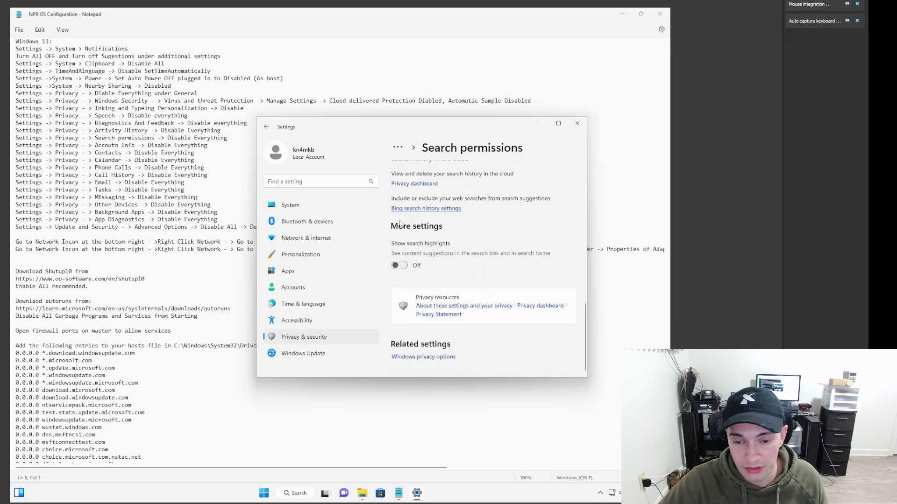
{"action": "scroll", "coordinate": [491, 239], "scroll_direction": "up", "scroll_amount": 6}
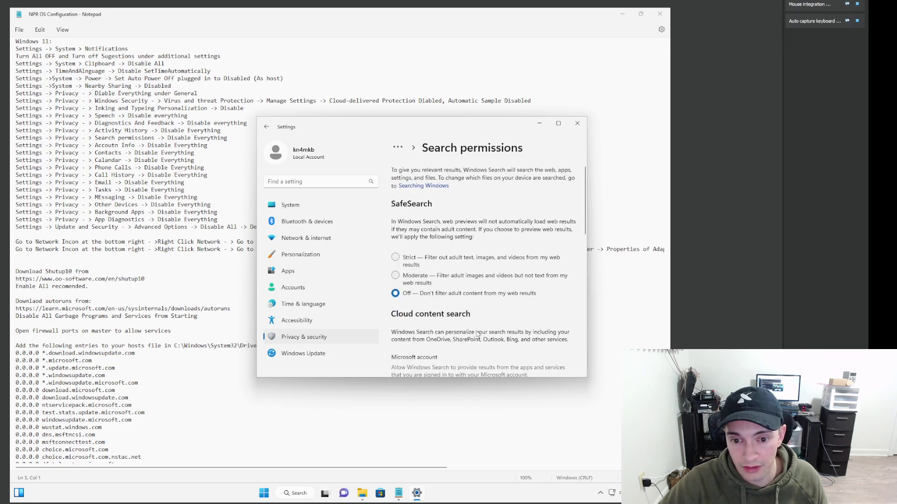
- Look through the app permissions in Privacy & security and compare them with the entries in the configuration notes
{"action": "left_click", "coordinate": [316, 343]}
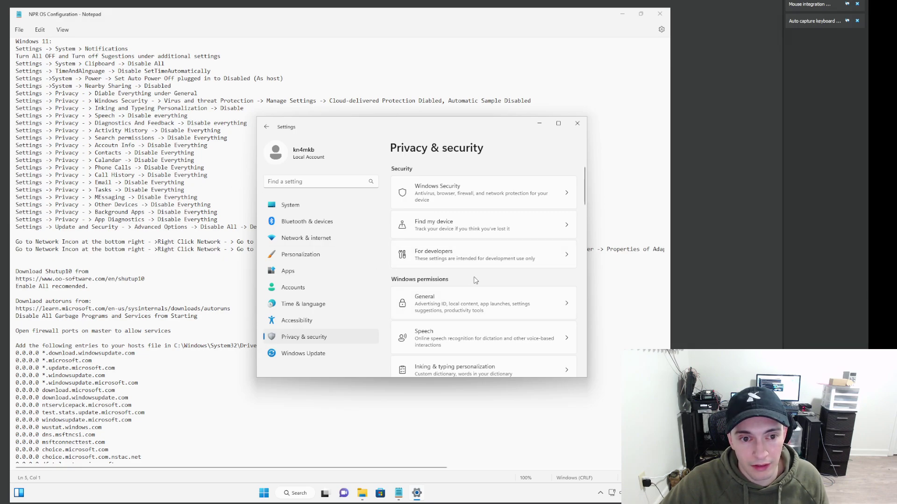
{"action": "scroll", "coordinate": [475, 280], "scroll_direction": "down", "scroll_amount": 6}
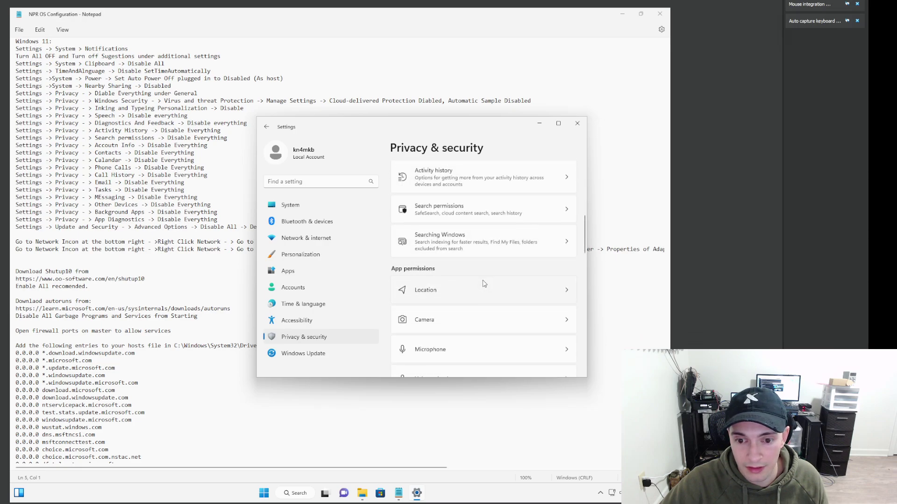
{"action": "scroll", "coordinate": [462, 283], "scroll_direction": "down", "scroll_amount": 10}
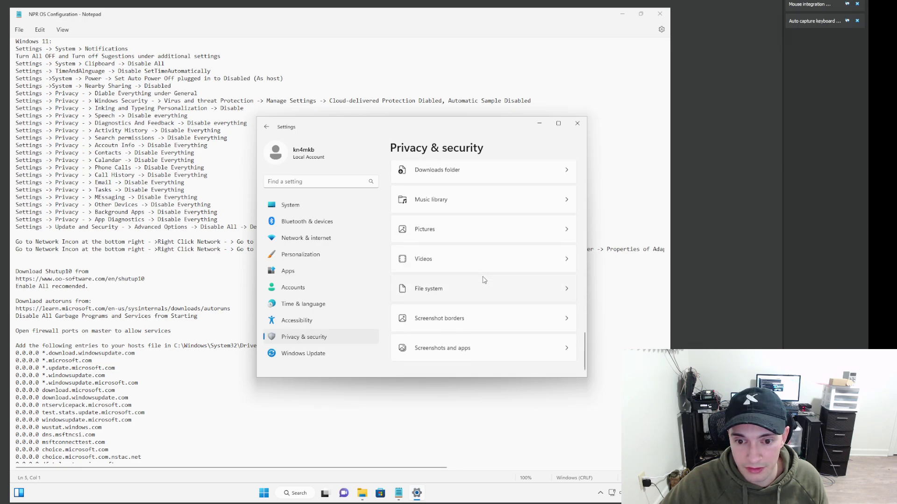
{"action": "scroll", "coordinate": [485, 280], "scroll_direction": "up", "scroll_amount": 10}
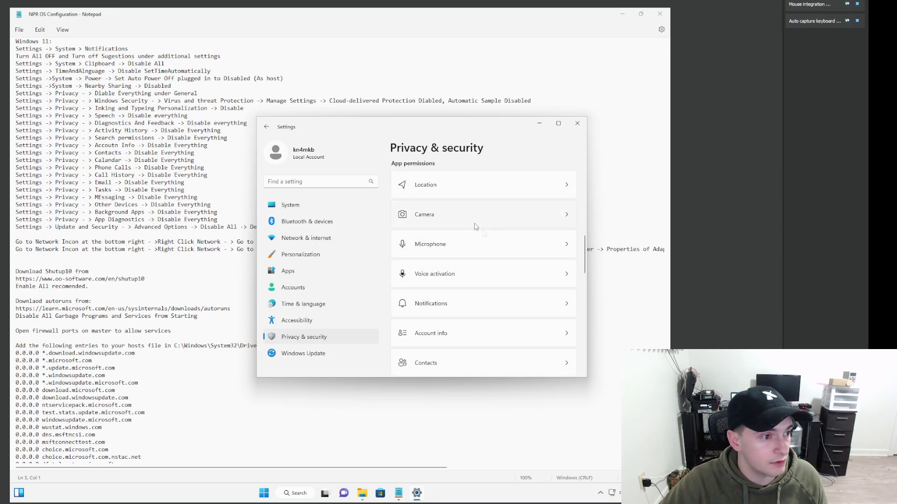
{"action": "scroll", "coordinate": [444, 293], "scroll_direction": "up", "scroll_amount": 3}
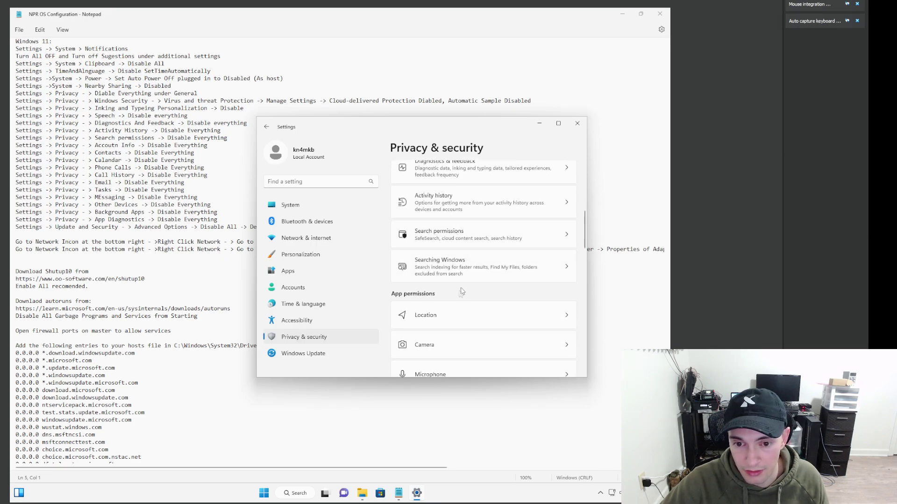
{"action": "scroll", "coordinate": [487, 349], "scroll_direction": "down", "scroll_amount": 7}
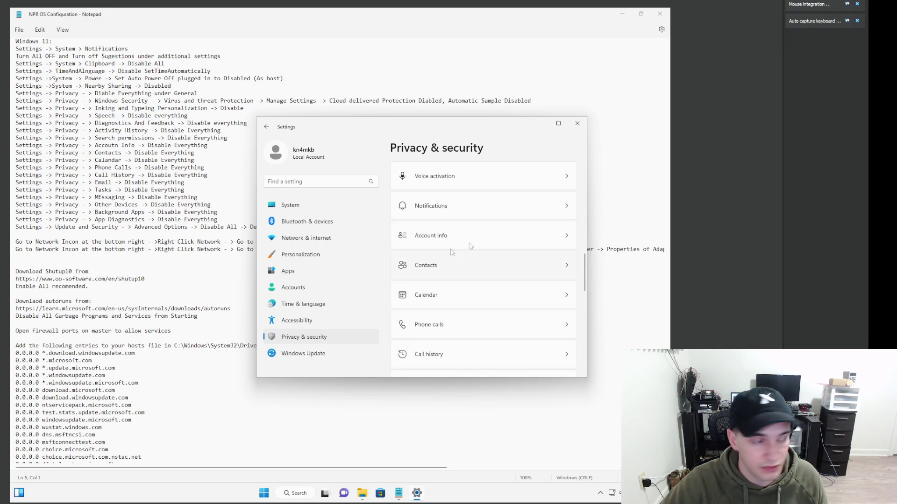
{"action": "scroll", "coordinate": [483, 250], "scroll_direction": "down", "scroll_amount": 5}
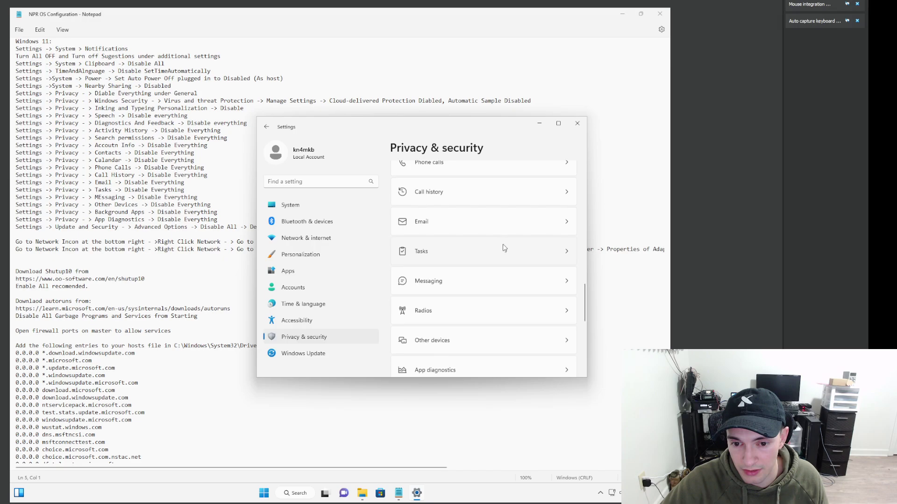
{"action": "scroll", "coordinate": [471, 318], "scroll_direction": "up", "scroll_amount": 3}
{"action": "scroll", "coordinate": [471, 313], "scroll_direction": "up", "scroll_amount": 3}
{"action": "scroll", "coordinate": [482, 280], "scroll_direction": "up", "scroll_amount": 2}
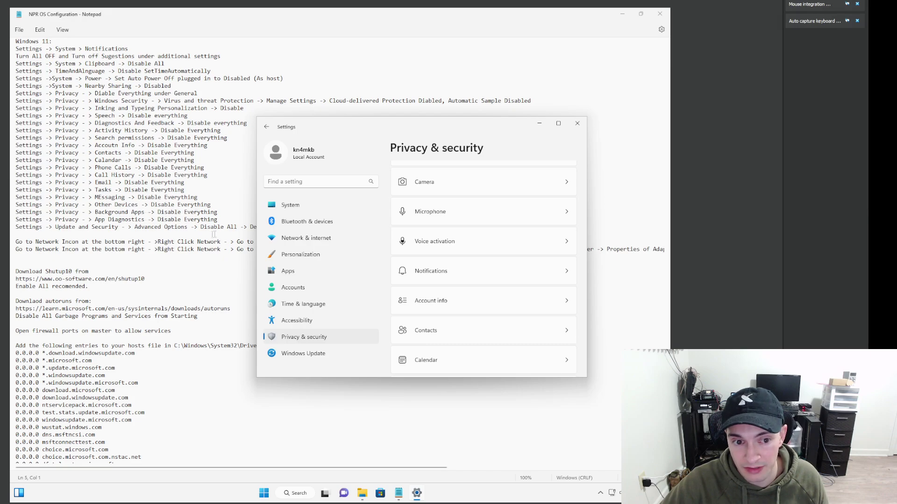
{"action": "scroll", "coordinate": [469, 292], "scroll_direction": "down", "scroll_amount": 3}
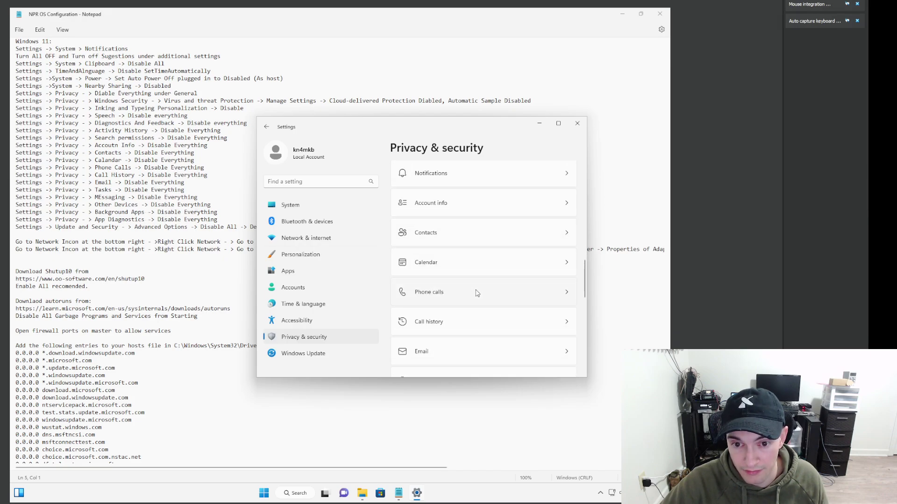
{"action": "scroll", "coordinate": [476, 292], "scroll_direction": "up", "scroll_amount": 3}
{"action": "scroll", "coordinate": [496, 287], "scroll_direction": "down", "scroll_amount": 10}
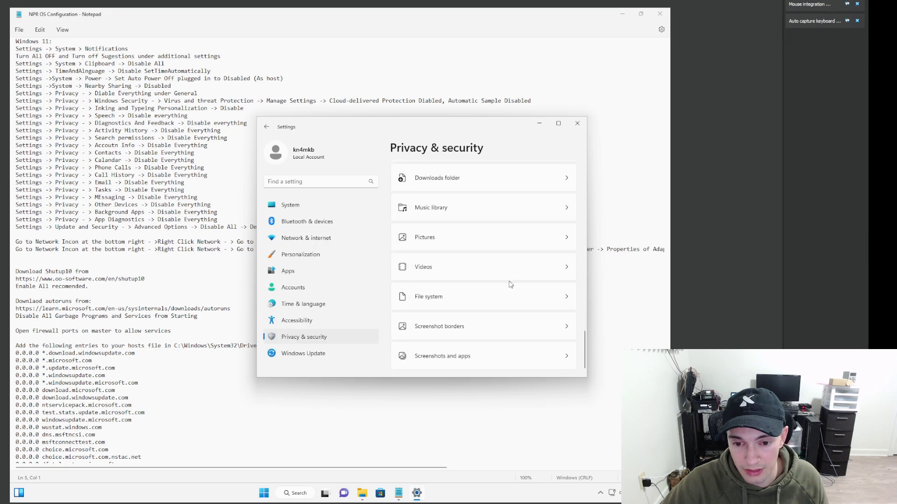
- Turn off App diagnostic access under App diagnostics in the app permissions
{"action": "scroll", "coordinate": [490, 308], "scroll_direction": "up", "scroll_amount": 3}
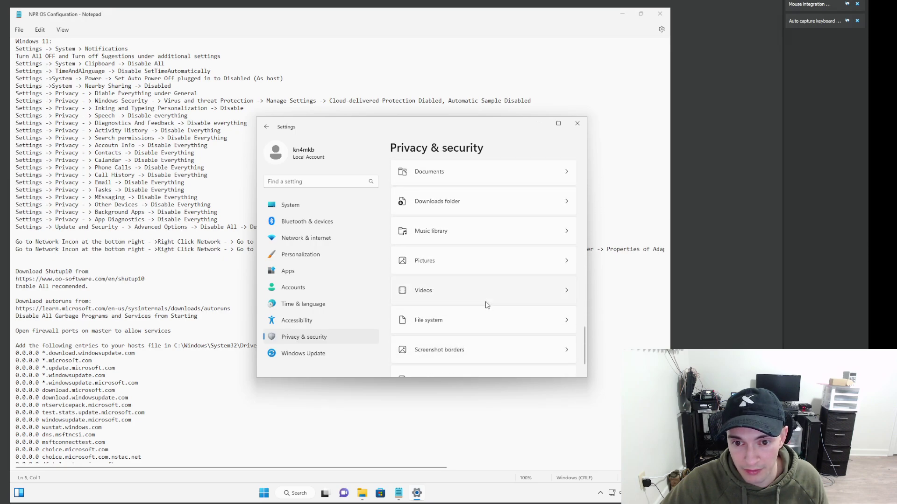
{"action": "left_click", "coordinate": [435, 207]}
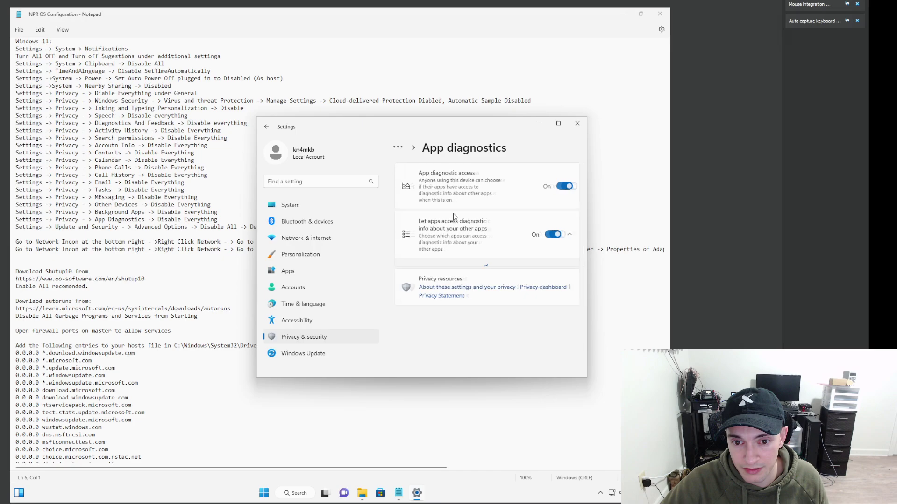
{"action": "left_click", "coordinate": [561, 186]}
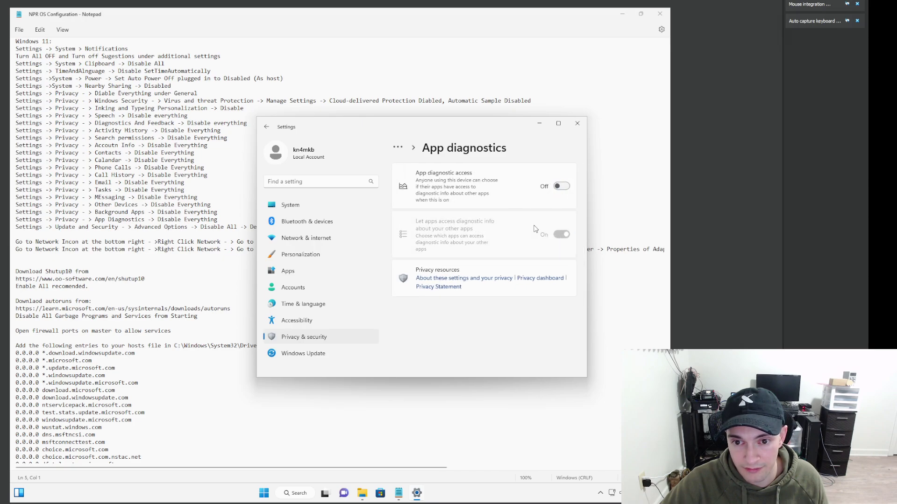
- Turn off communication with unpaired devices under Other devices in Privacy & security
{"action": "left_click", "coordinate": [351, 341]}
{"action": "scroll", "coordinate": [461, 287], "scroll_direction": "down", "scroll_amount": 10}
{"action": "scroll", "coordinate": [468, 291], "scroll_direction": "up", "scroll_amount": 4}
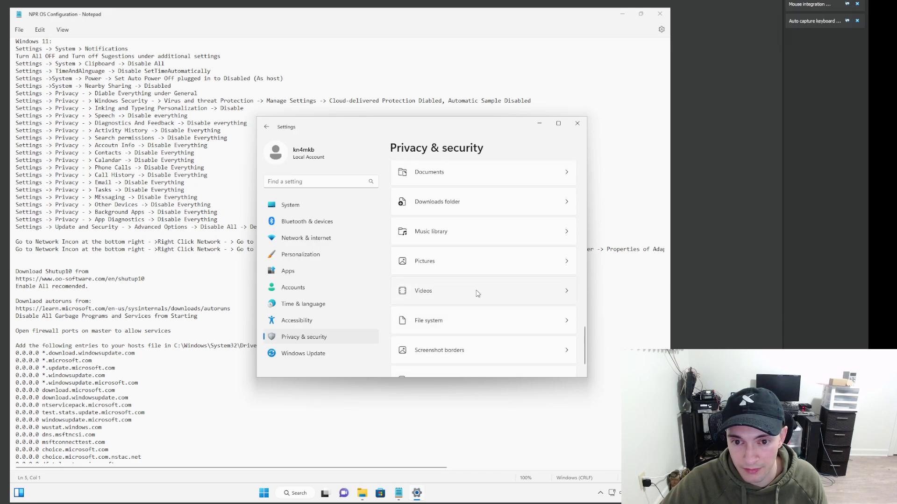
{"action": "scroll", "coordinate": [486, 270], "scroll_direction": "up", "scroll_amount": 1}
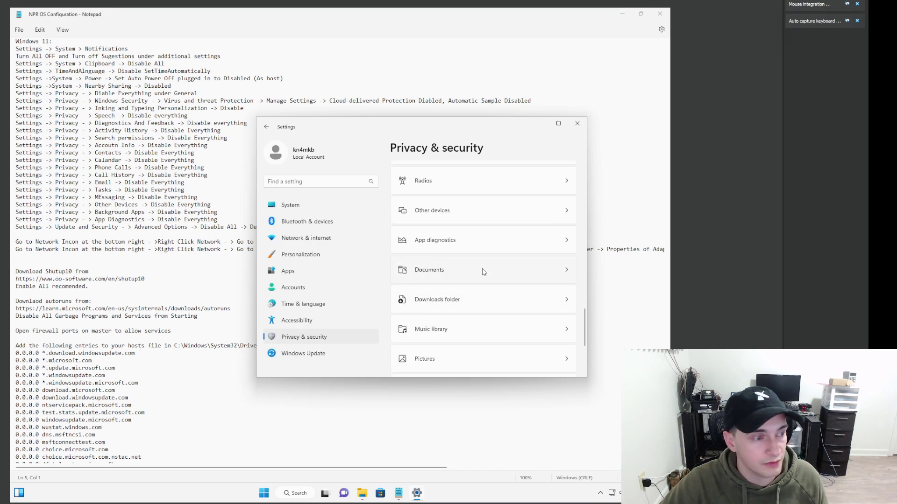
{"action": "left_click", "coordinate": [471, 220]}
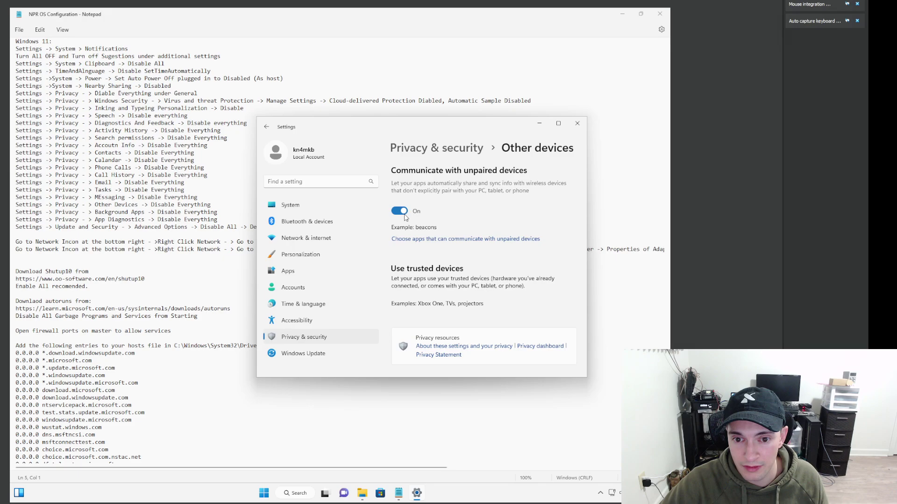
{"action": "left_click", "coordinate": [401, 212]}
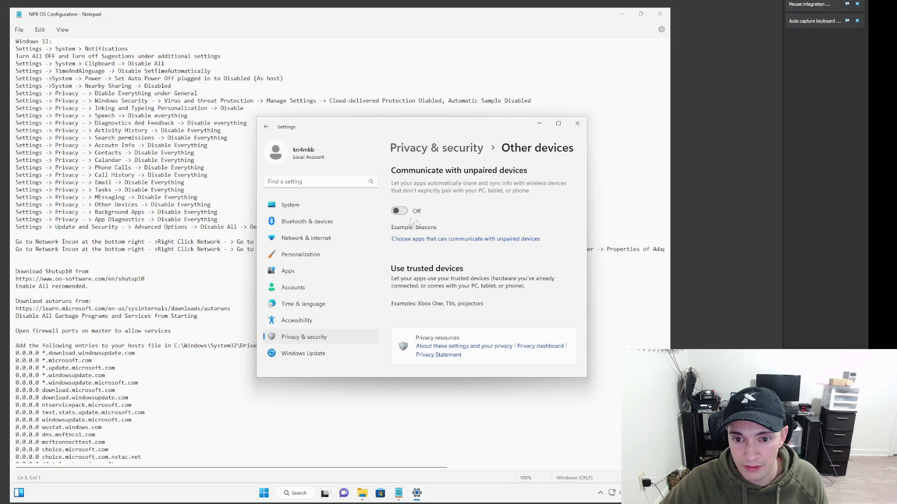
- Return to the Privacy & security overview and check the remaining app permissions once more
{"action": "left_click", "coordinate": [450, 148]}
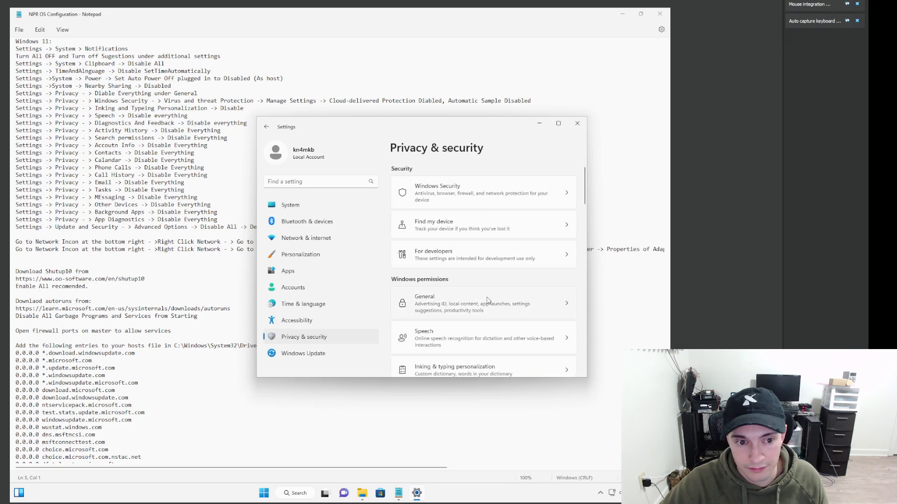
{"action": "scroll", "coordinate": [487, 300], "scroll_direction": "down", "scroll_amount": 10}
{"action": "scroll", "coordinate": [499, 298], "scroll_direction": "down", "scroll_amount": 8}
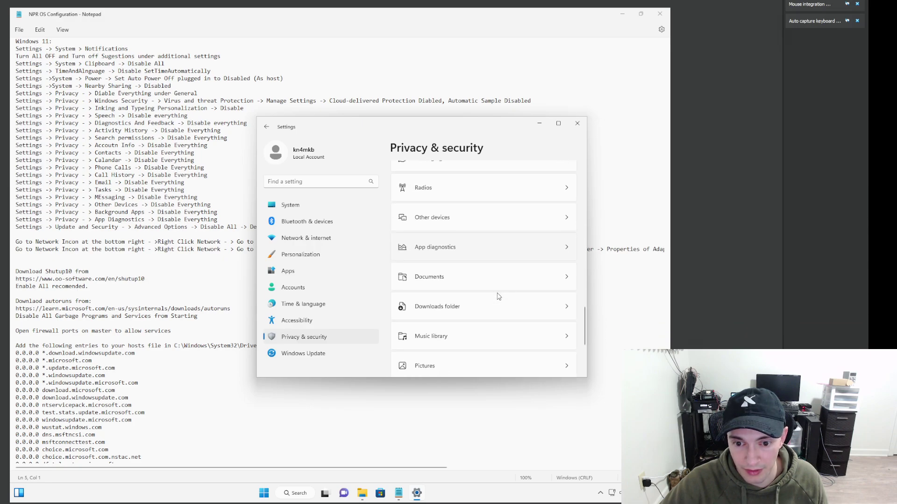
{"action": "scroll", "coordinate": [499, 296], "scroll_direction": "up", "scroll_amount": 15}
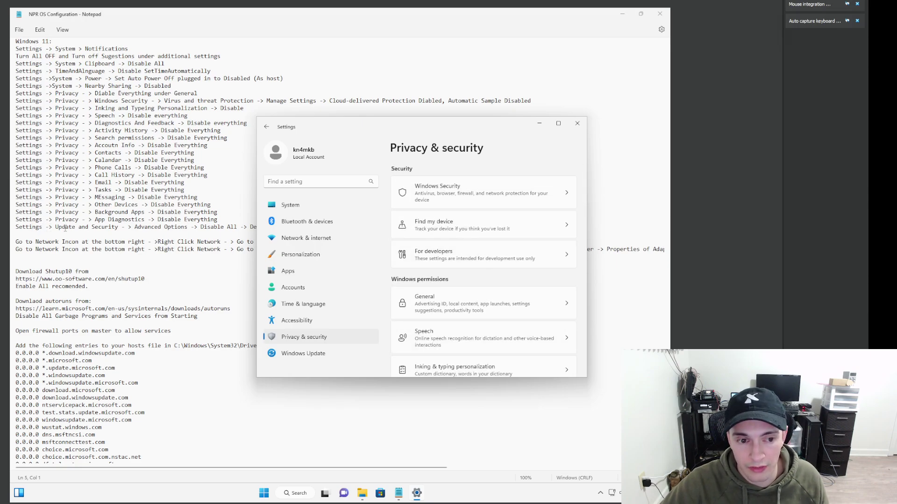
- Turn off downloads from other PCs under Delivery Optimization in the Windows Update advanced options
{"action": "left_click", "coordinate": [323, 351]}
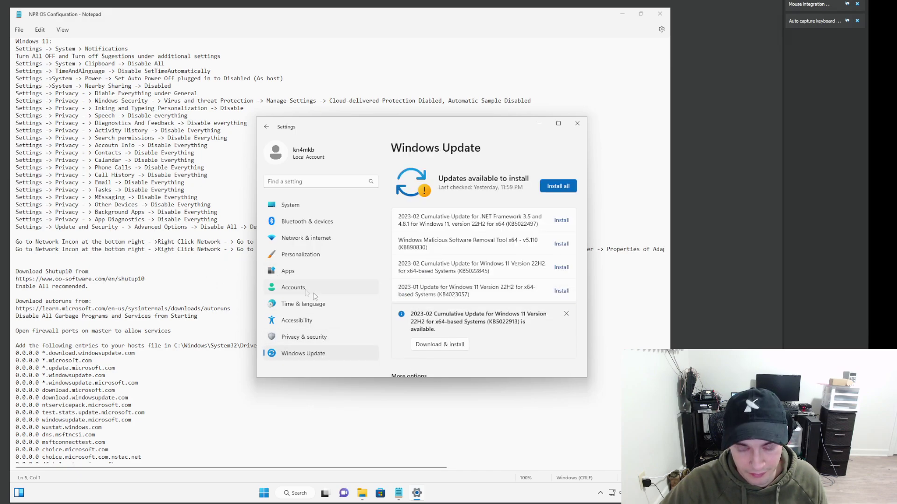
{"action": "scroll", "coordinate": [464, 315], "scroll_direction": "down", "scroll_amount": 3}
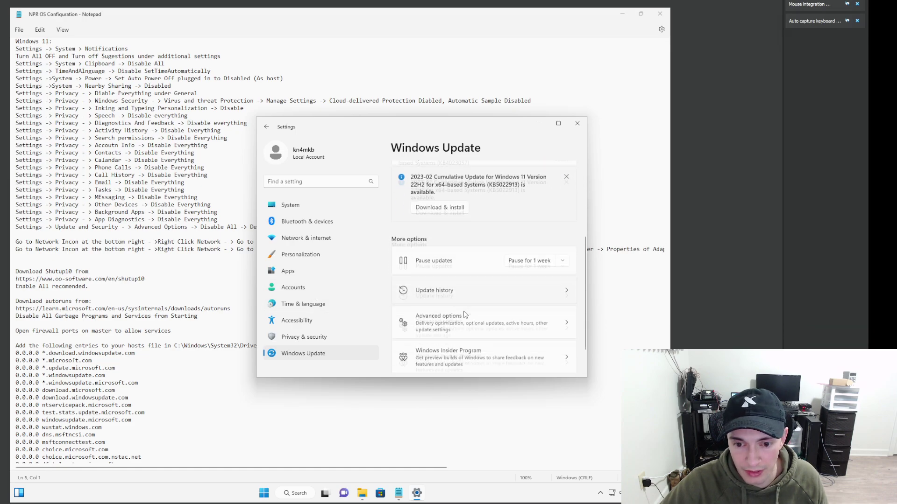
{"action": "left_click", "coordinate": [469, 306]}
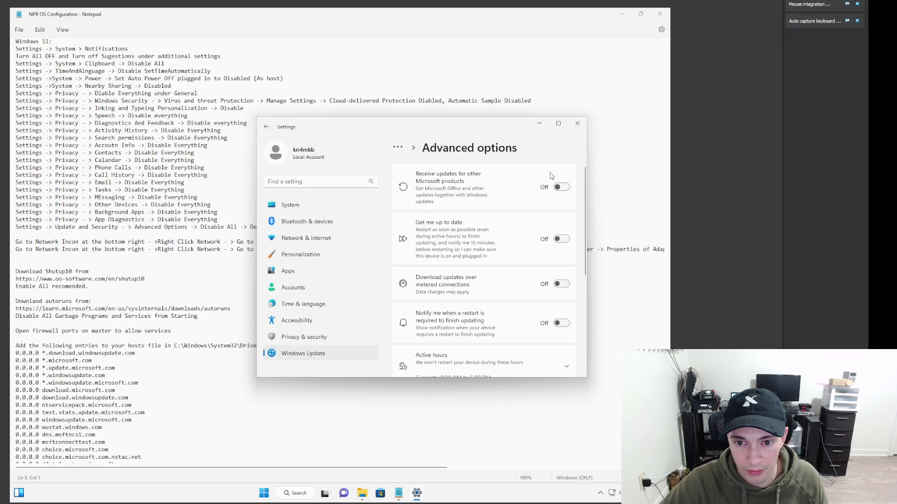
{"action": "left_click_drag", "start_coordinate": [505, 131], "coordinate": [573, 113]}
{"action": "scroll", "coordinate": [585, 219], "scroll_direction": "down", "scroll_amount": 3}
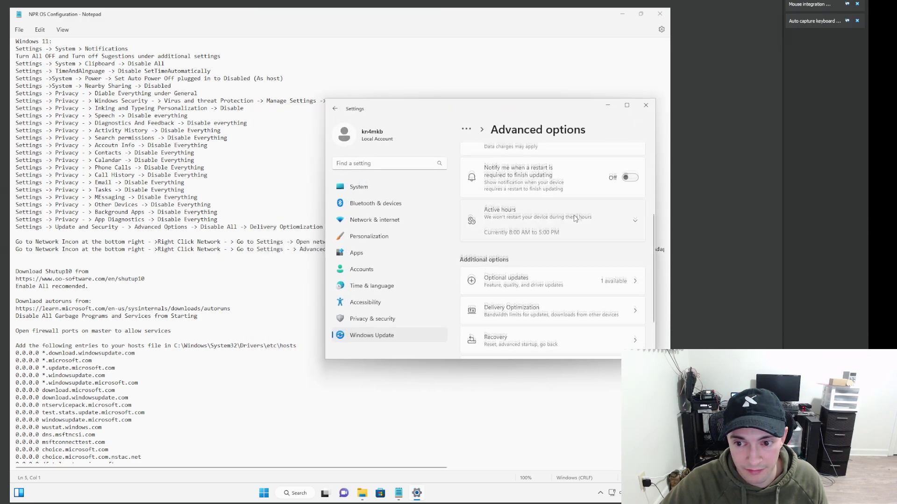
{"action": "scroll", "coordinate": [585, 230], "scroll_direction": "down", "scroll_amount": 2}
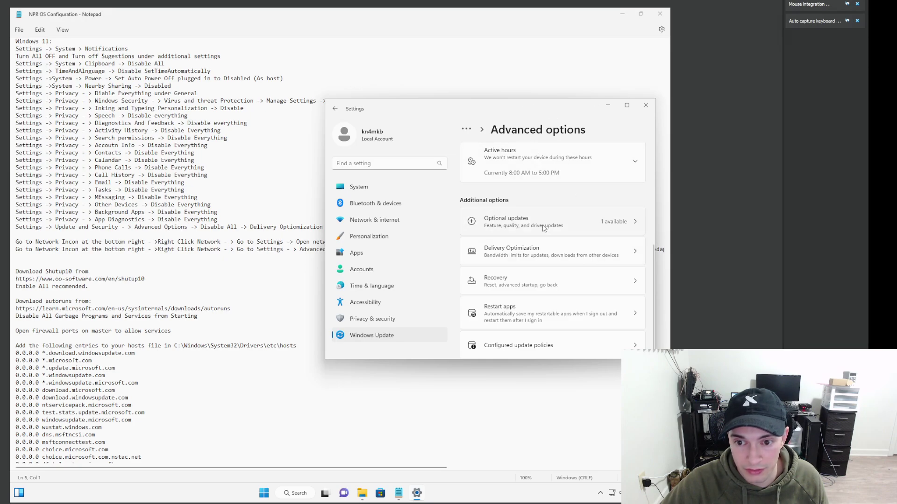
{"action": "left_click", "coordinate": [539, 250]}
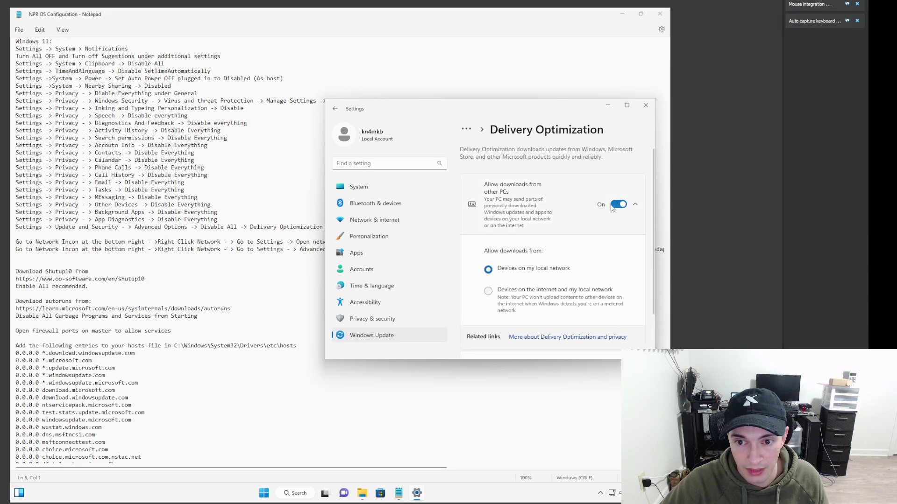
{"action": "left_click", "coordinate": [616, 205]}
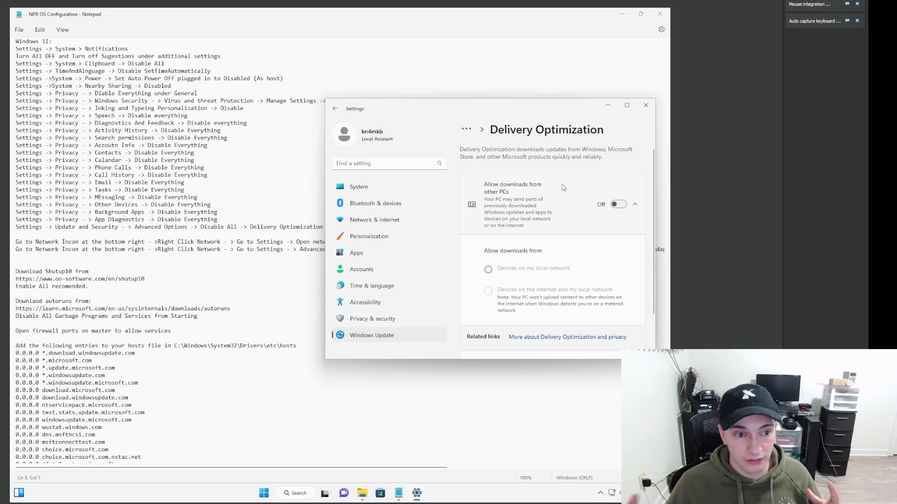
- Check the remaining Delivery Optimization and Windows Update advanced options, and close Settings
{"action": "scroll", "coordinate": [555, 217], "scroll_direction": "down", "scroll_amount": 2}
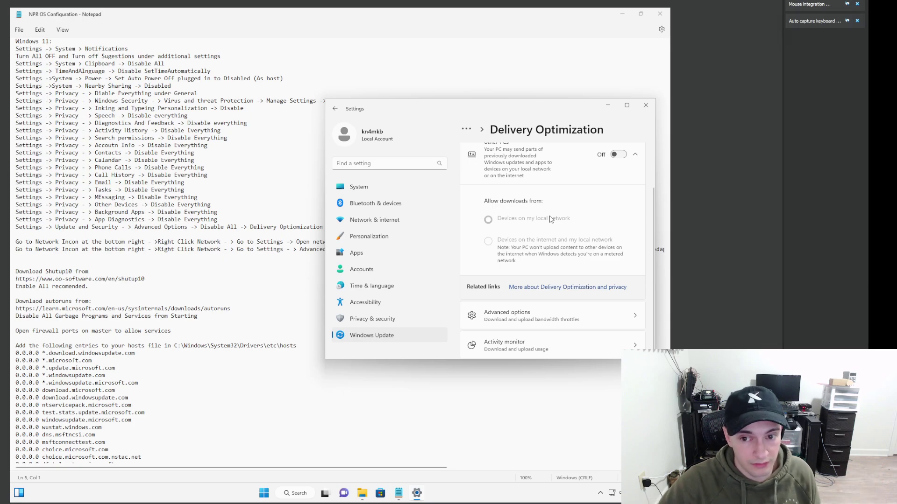
{"action": "left_click", "coordinate": [513, 316]}
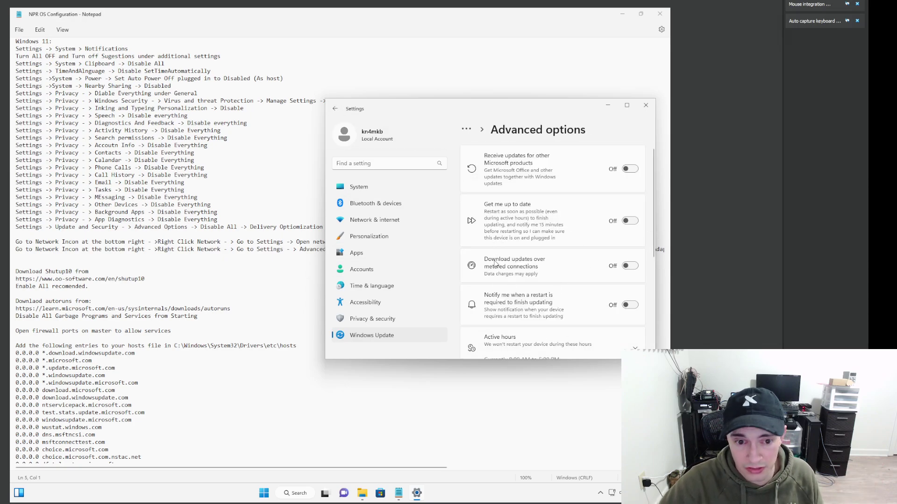
{"action": "left_click_drag", "start_coordinate": [477, 112], "coordinate": [339, 128]}
{"action": "left_click", "coordinate": [511, 121]}
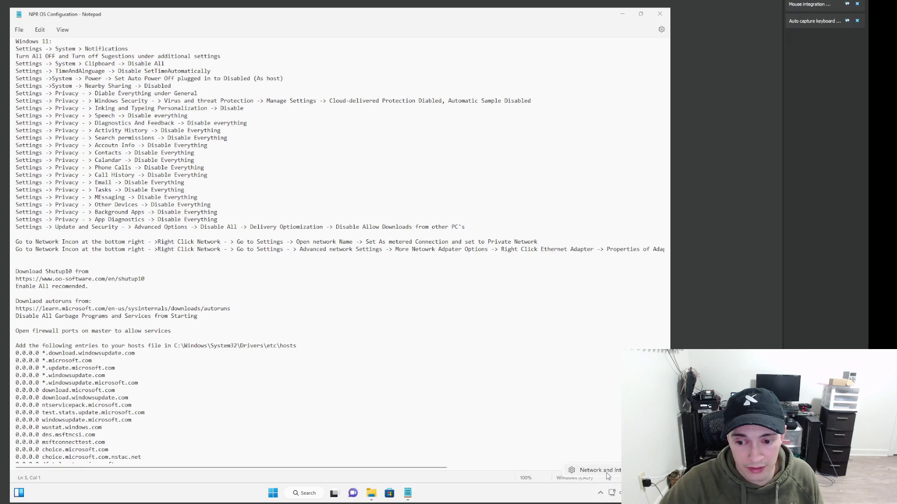
- Open the network settings and set the Ethernet connection as metered
{"action": "left_click", "coordinate": [607, 473]}
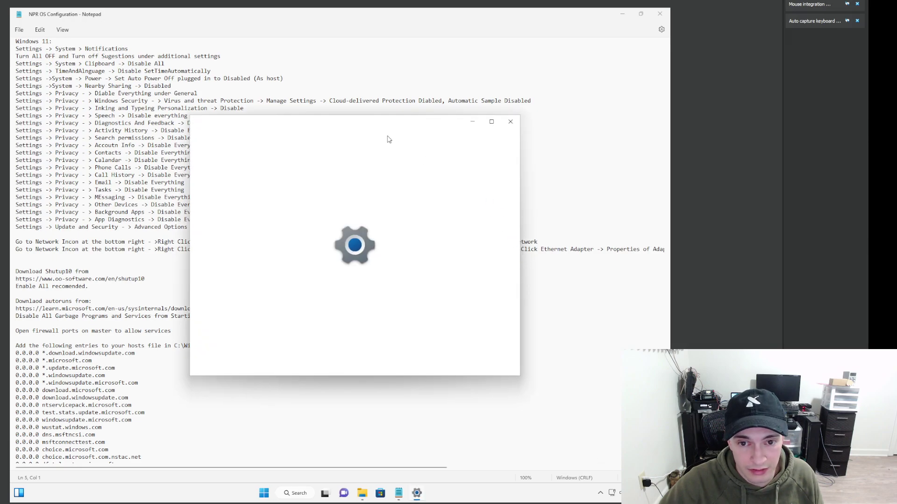
{"action": "left_click_drag", "start_coordinate": [404, 126], "coordinate": [440, 124]}
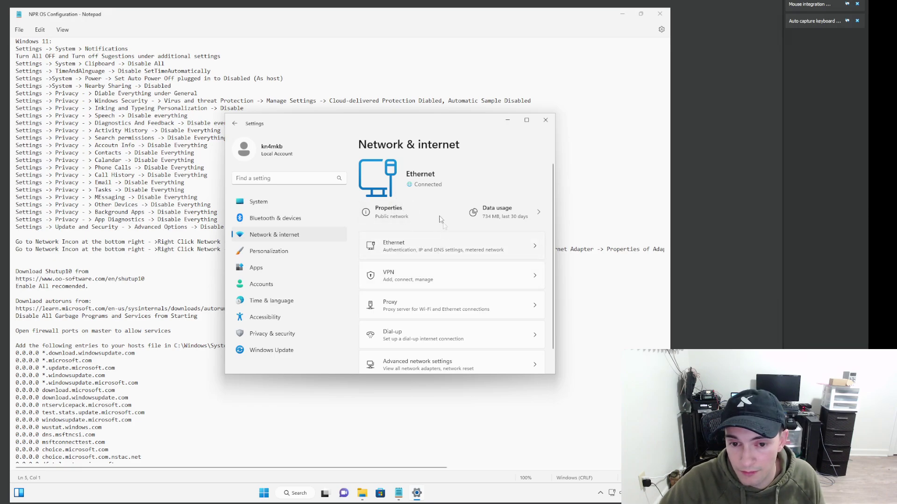
{"action": "left_click", "coordinate": [468, 243]}
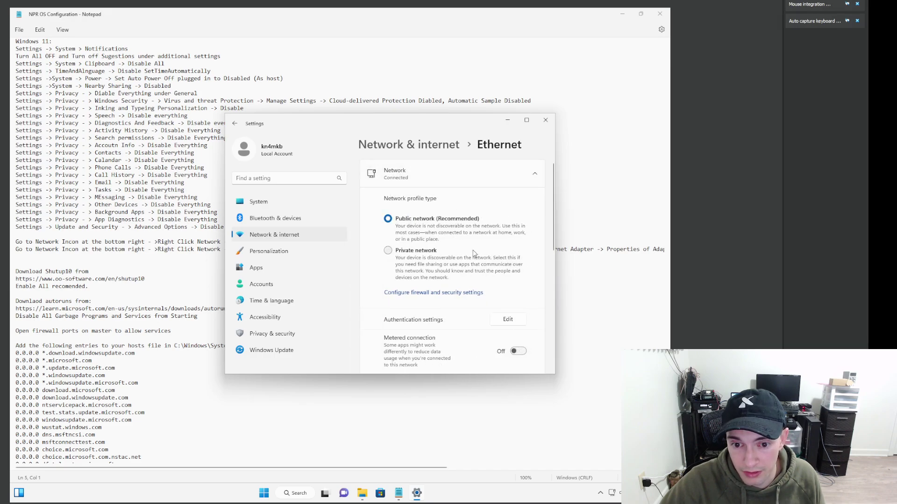
{"action": "scroll", "coordinate": [432, 264], "scroll_direction": "down", "scroll_amount": 3}
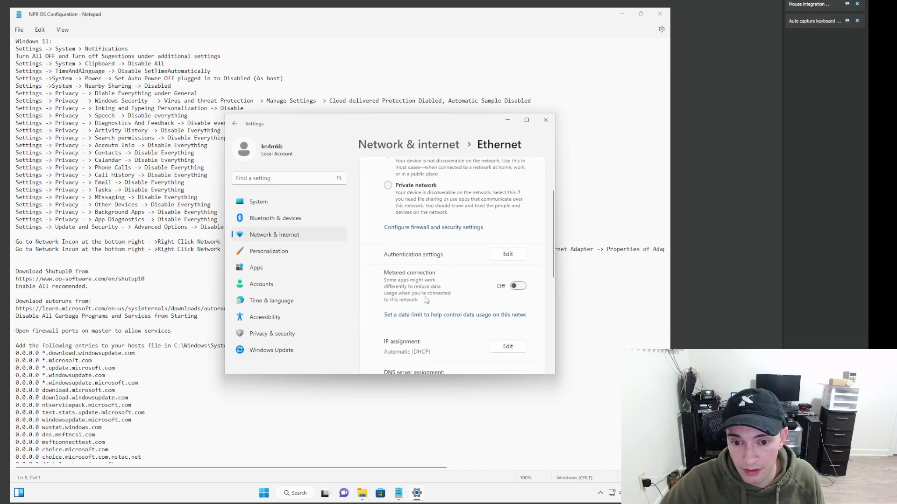
{"action": "left_click", "coordinate": [522, 287]}
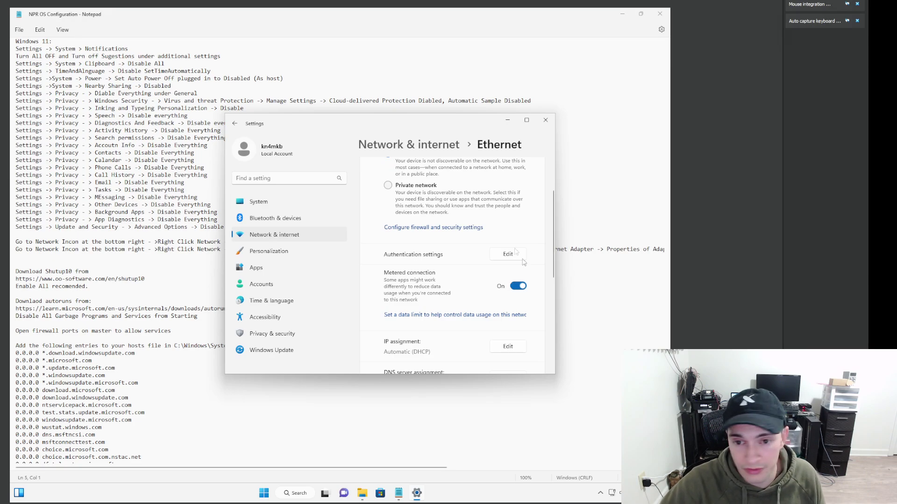
- Open the additional network adapter options from the advanced network settings and place the Network Connections window below Settings
{"action": "left_click", "coordinate": [447, 149]}
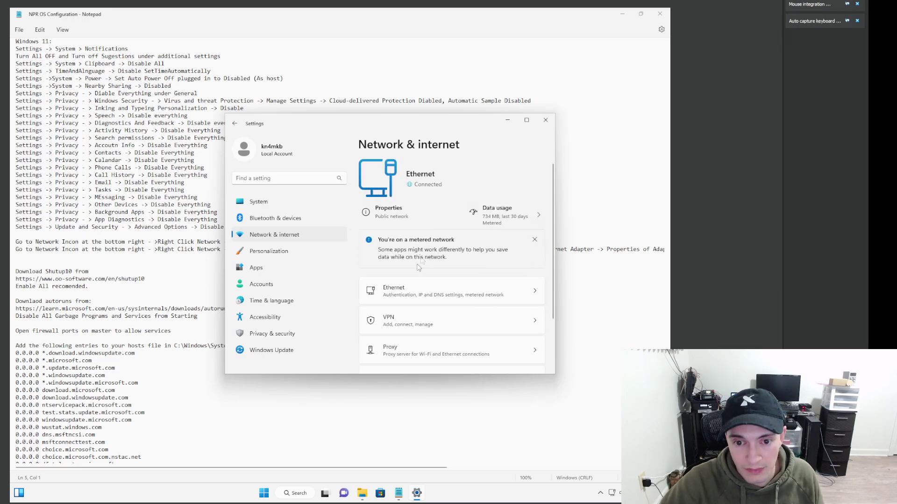
{"action": "left_click_drag", "start_coordinate": [442, 128], "coordinate": [461, 139]}
{"action": "scroll", "coordinate": [474, 238], "scroll_direction": "down", "scroll_amount": 3}
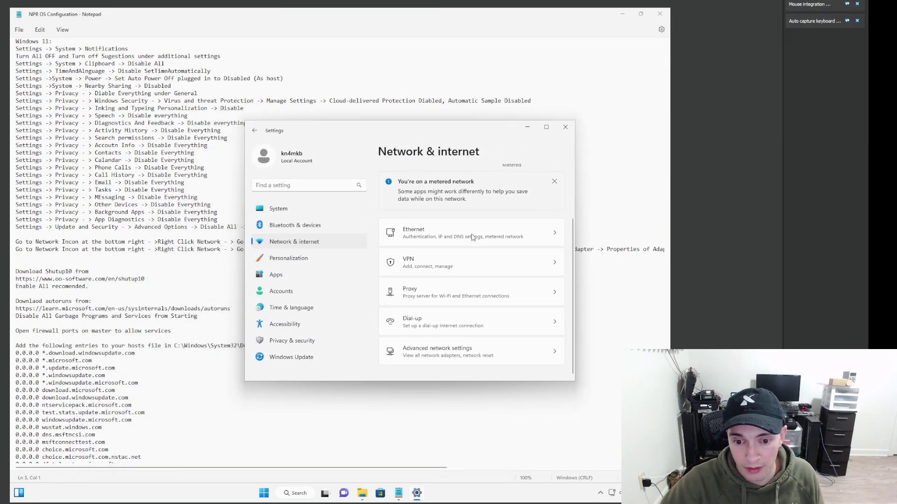
{"action": "left_click", "coordinate": [447, 363]}
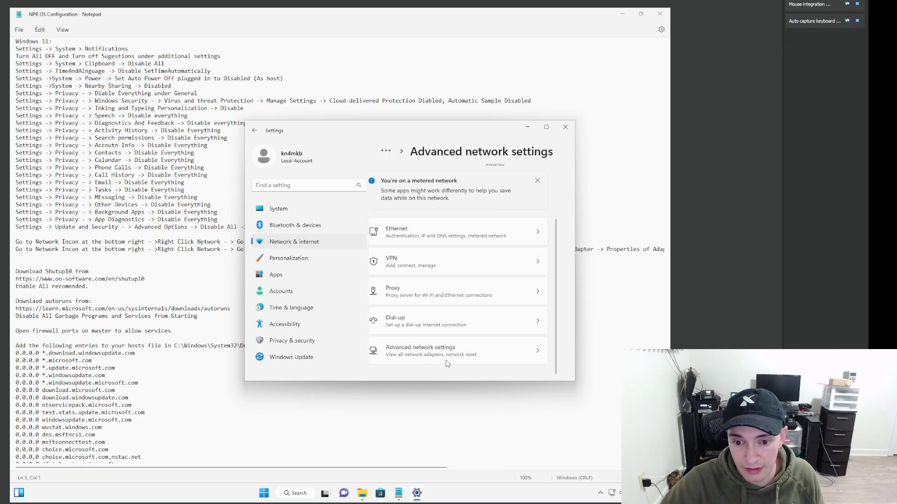
{"action": "left_click_drag", "start_coordinate": [455, 135], "coordinate": [236, 88]}
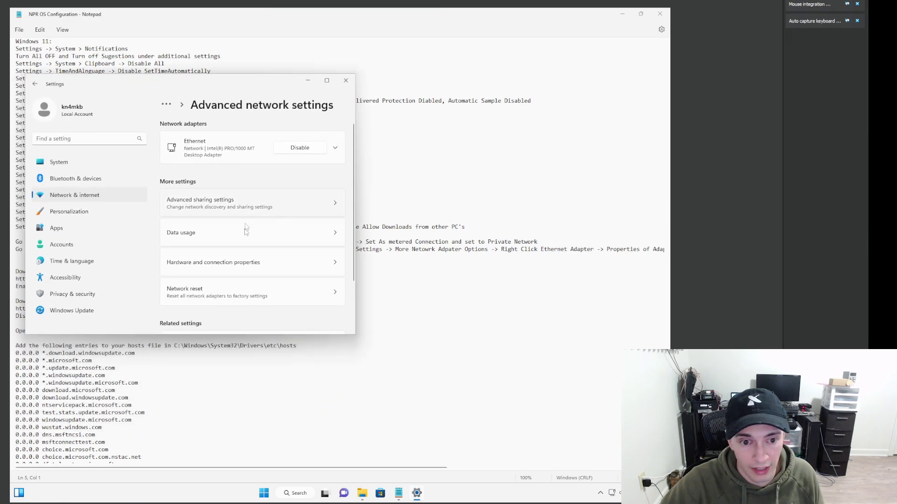
{"action": "scroll", "coordinate": [239, 283], "scroll_direction": "down", "scroll_amount": 3}
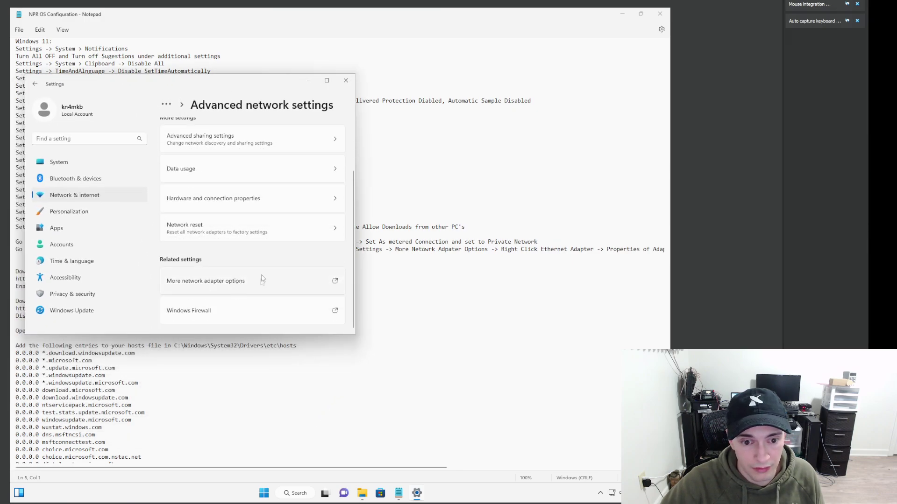
{"action": "left_click", "coordinate": [238, 284]}
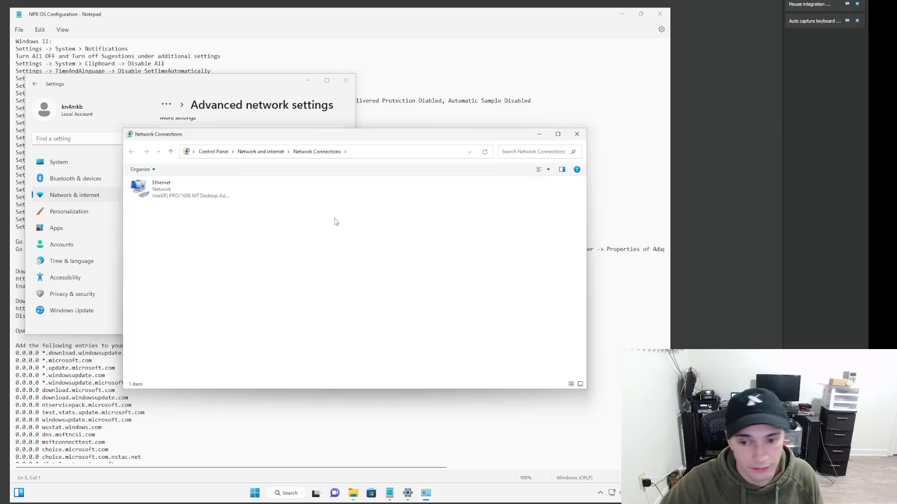
{"action": "left_click_drag", "start_coordinate": [388, 140], "coordinate": [414, 301]}
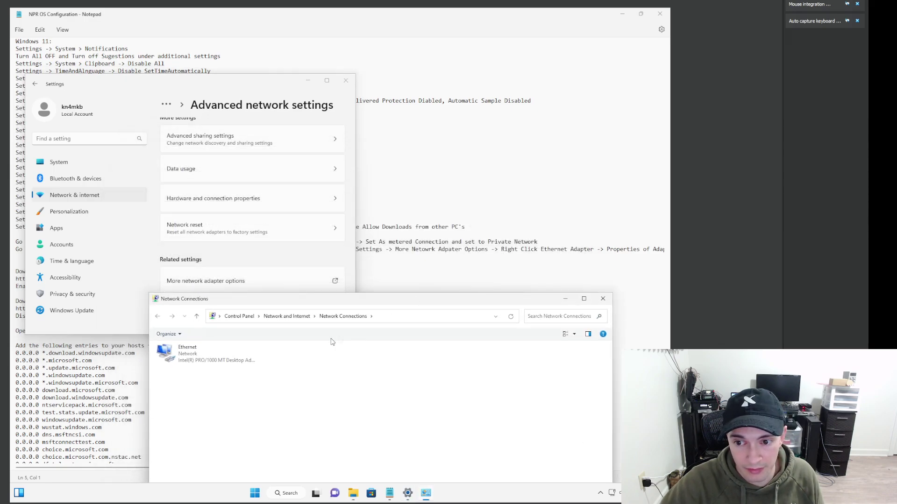
- Open the properties of the Ethernet adapter and move the dialog clear of the connections list
{"action": "left_click", "coordinate": [210, 357]}
{"action": "right_click", "coordinate": [209, 357]}
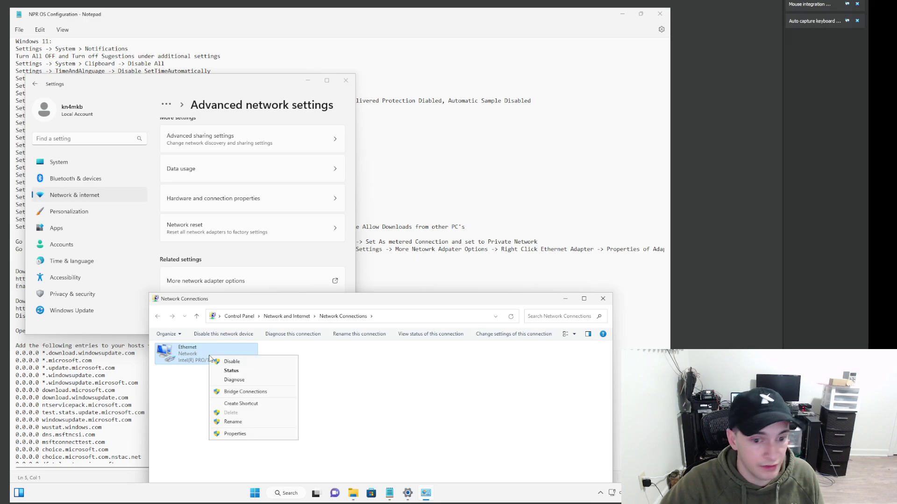
{"action": "left_click", "coordinate": [236, 435]}
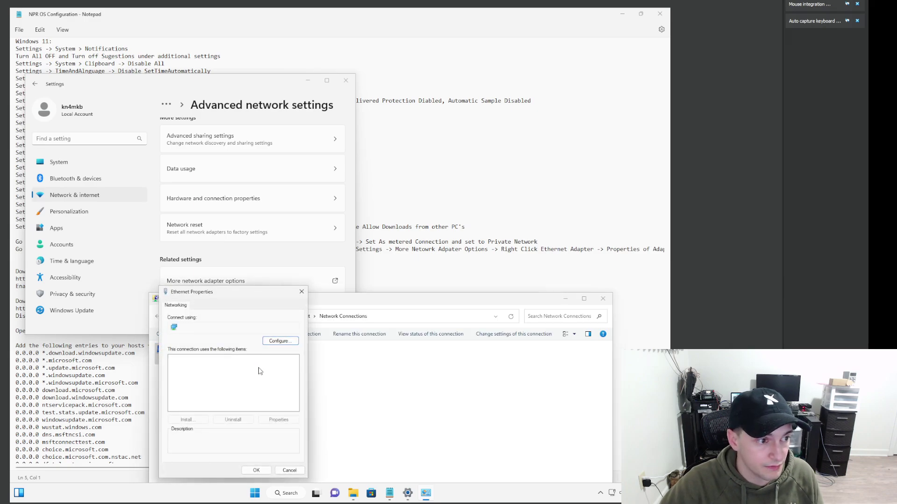
{"action": "left_click_drag", "start_coordinate": [232, 297], "coordinate": [322, 216]}
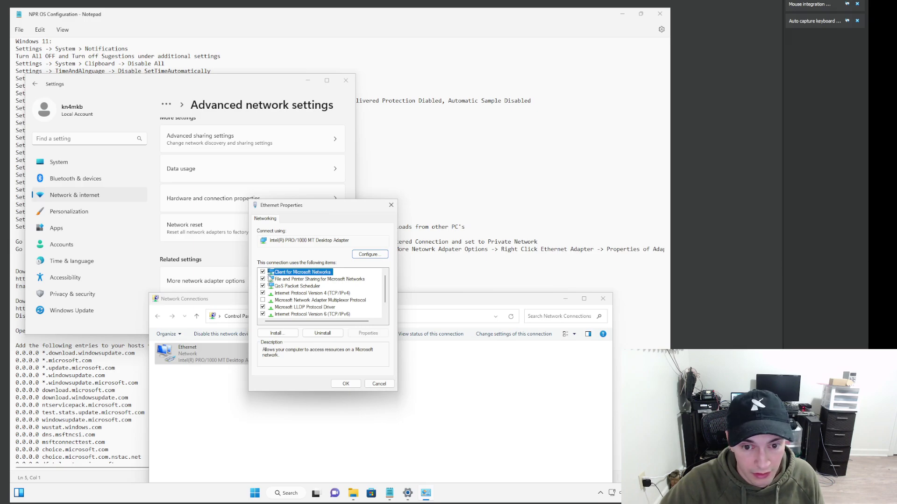
- Disable Client for Microsoft Networks, File and Printer Sharing, IPv6 and both Link-Layer Topology Discovery items on the adapter, and apply the changes
{"action": "left_click", "coordinate": [283, 280]}
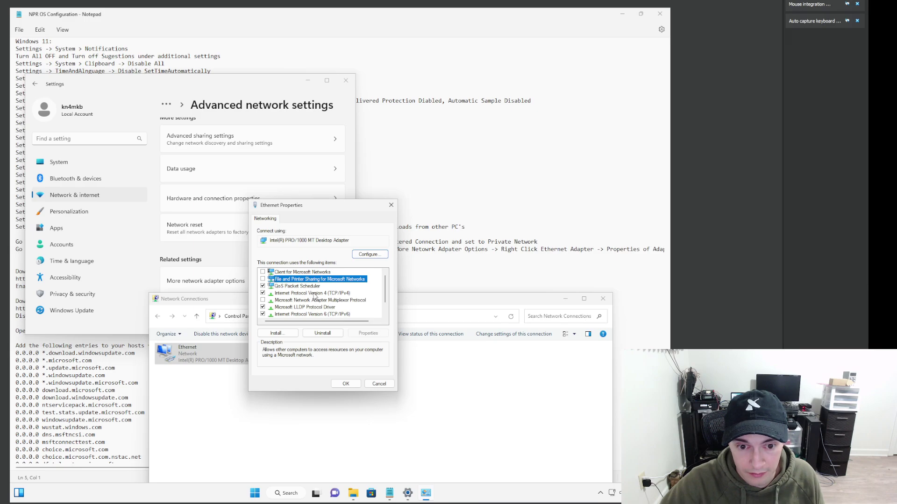
{"action": "left_click", "coordinate": [313, 315]}
{"action": "scroll", "coordinate": [313, 314], "scroll_direction": "down", "scroll_amount": 1}
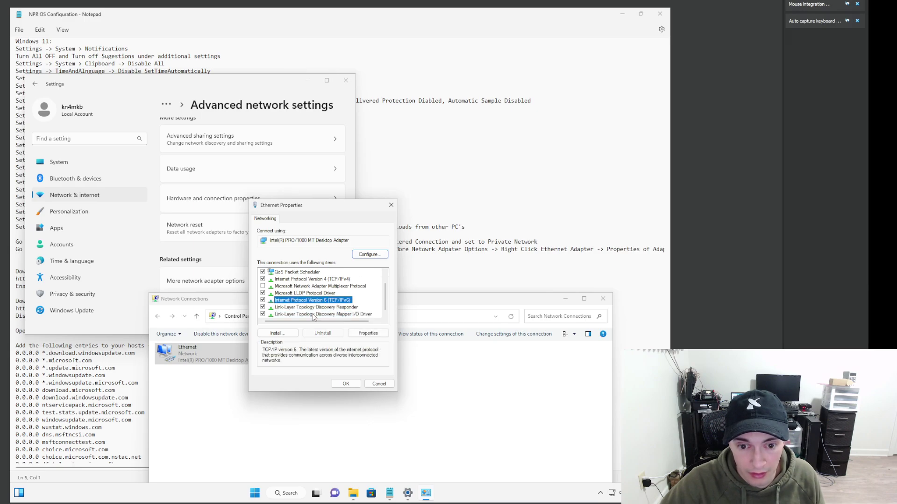
{"action": "left_click", "coordinate": [263, 300]}
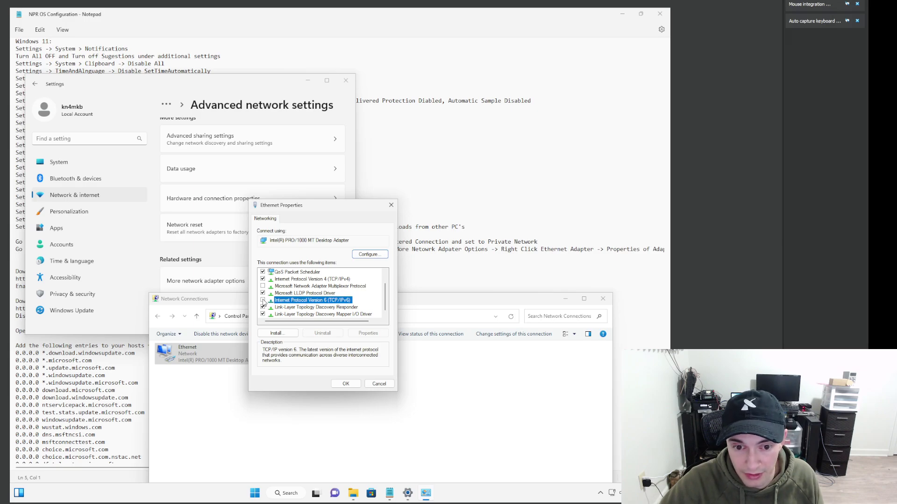
{"action": "left_click", "coordinate": [301, 308]}
{"action": "left_click", "coordinate": [270, 314]}
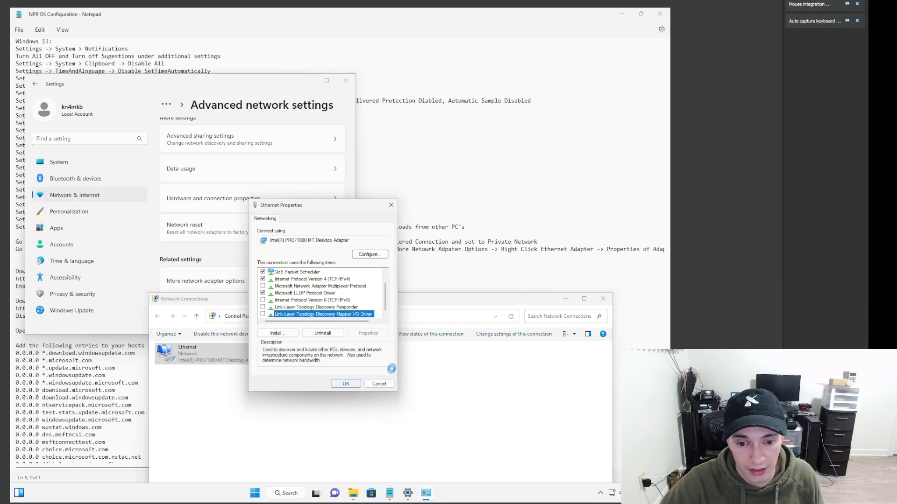
- Return to the configuration notes and read the entries that follow the network adapter settings
{"action": "left_click", "coordinate": [406, 270]}
{"action": "left_click", "coordinate": [369, 465]}
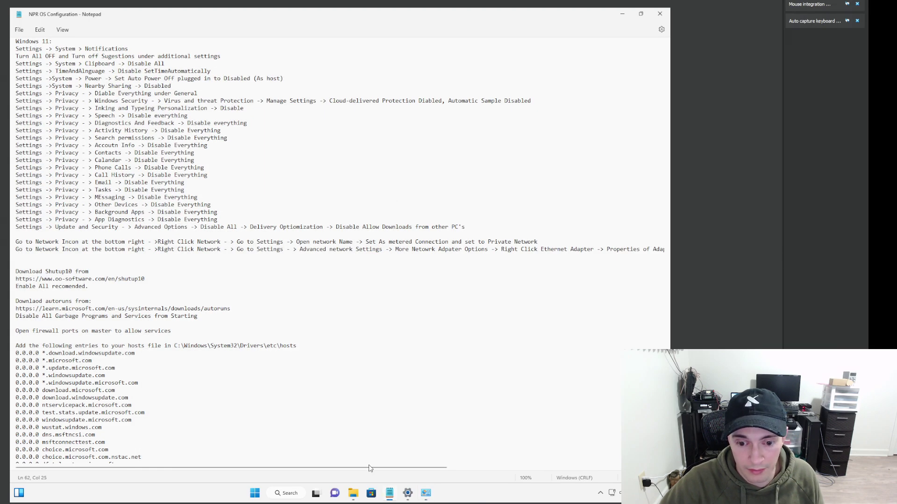
{"action": "left_click_drag", "start_coordinate": [372, 469], "coordinate": [259, 459]}
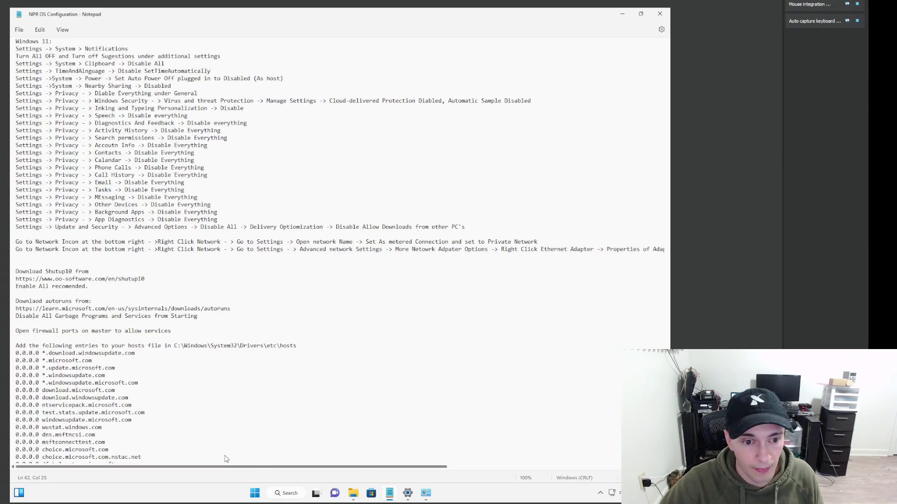
{"action": "scroll", "coordinate": [222, 437], "scroll_direction": "down", "scroll_amount": 3}
{"action": "mouse_move", "coordinate": [423, 496]}
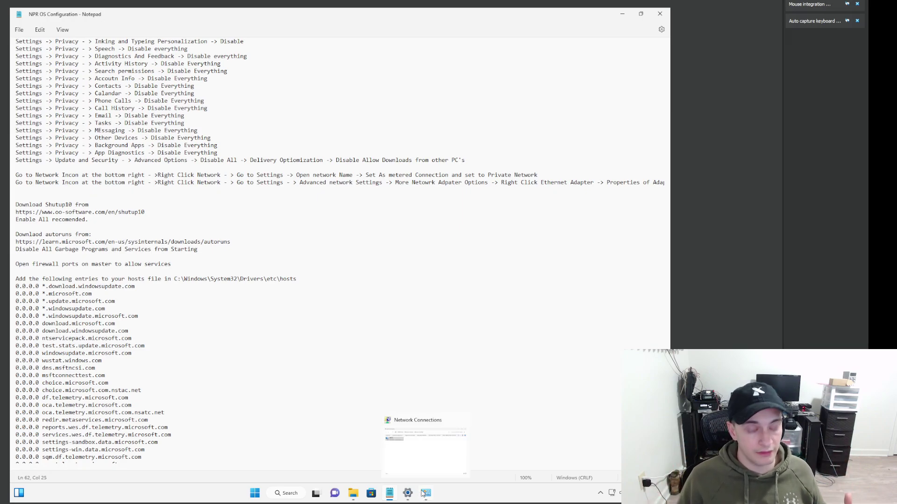
- Open the Autoruns folder inside the Optimization folder of NPR Pack 5
{"action": "left_click", "coordinate": [348, 498]}
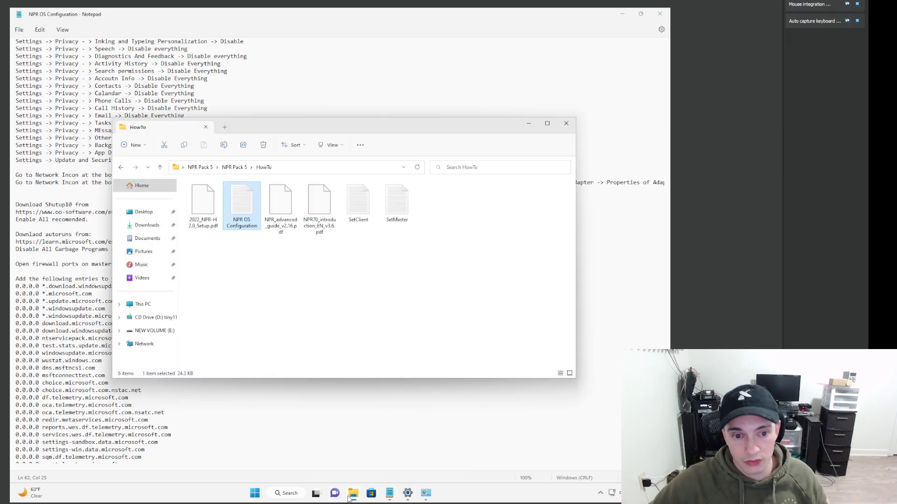
{"action": "left_click", "coordinate": [235, 169]}
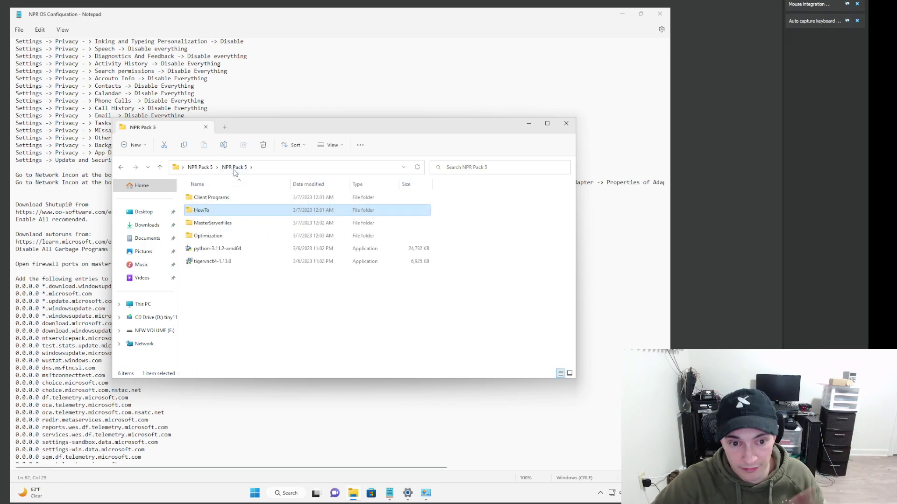
{"action": "left_click", "coordinate": [200, 167]}
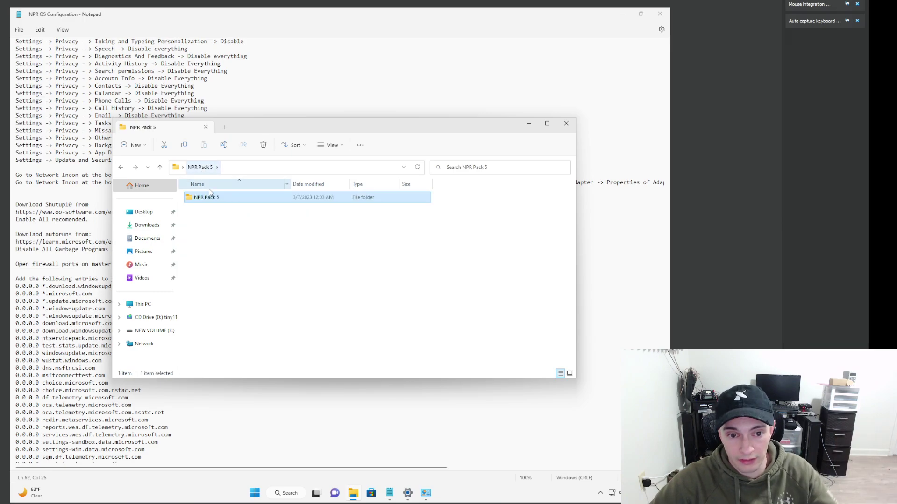
{"action": "double_click", "coordinate": [210, 198]}
{"action": "left_click", "coordinate": [215, 238]}
{"action": "double_click", "coordinate": [216, 237]}
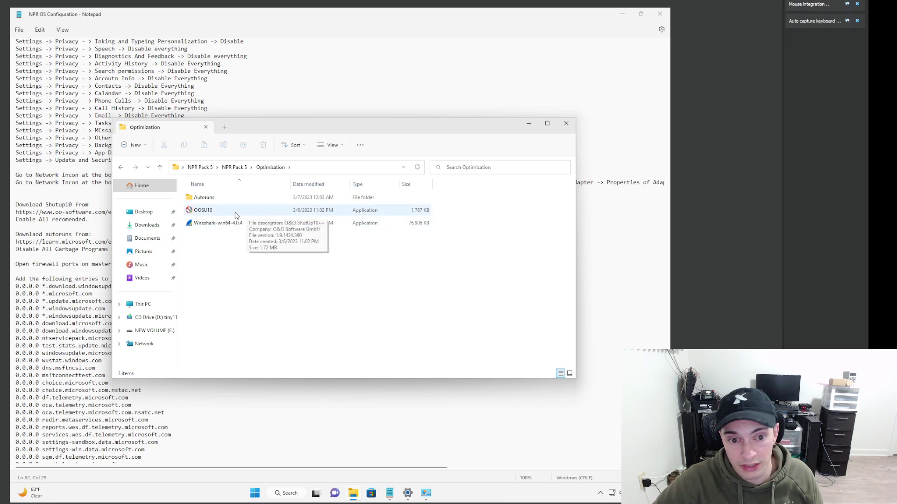
{"action": "double_click", "coordinate": [263, 201]}
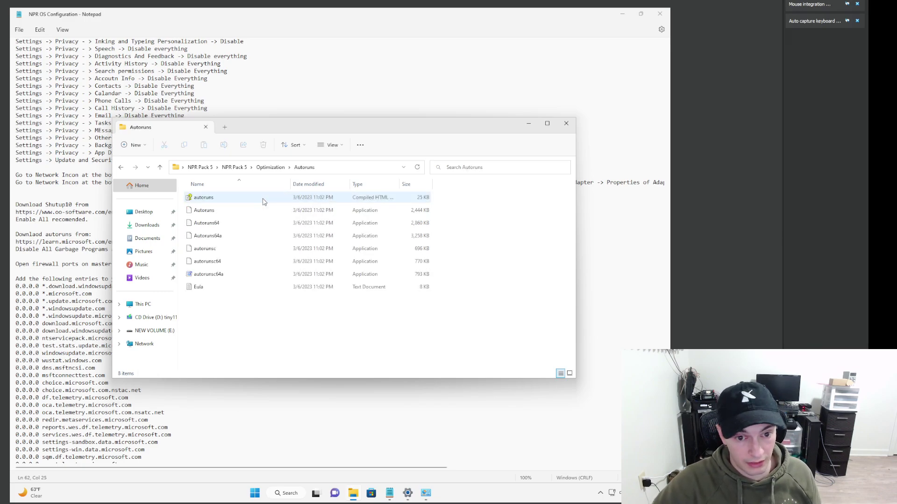
- Run Autoruns64 as administrator, accept its license agreement and enlarge the window to show more entries
{"action": "left_click", "coordinate": [232, 222]}
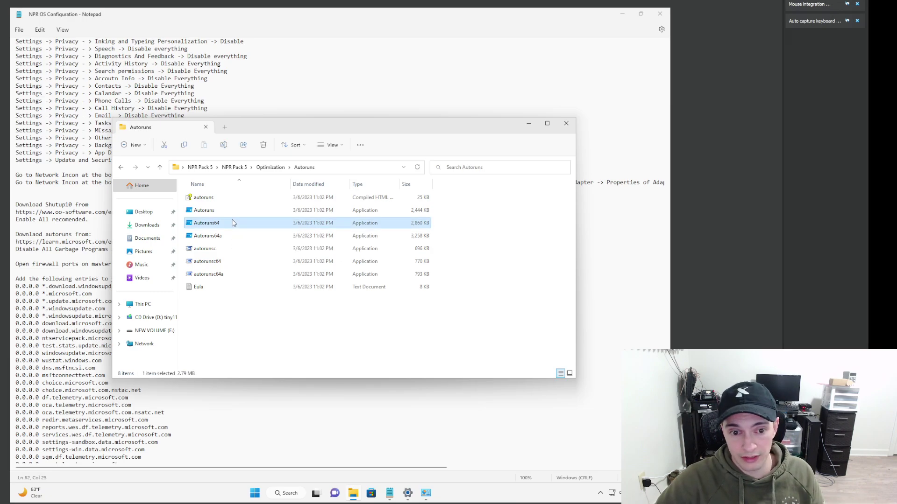
{"action": "right_click", "coordinate": [233, 223]}
{"action": "left_click", "coordinate": [254, 260]}
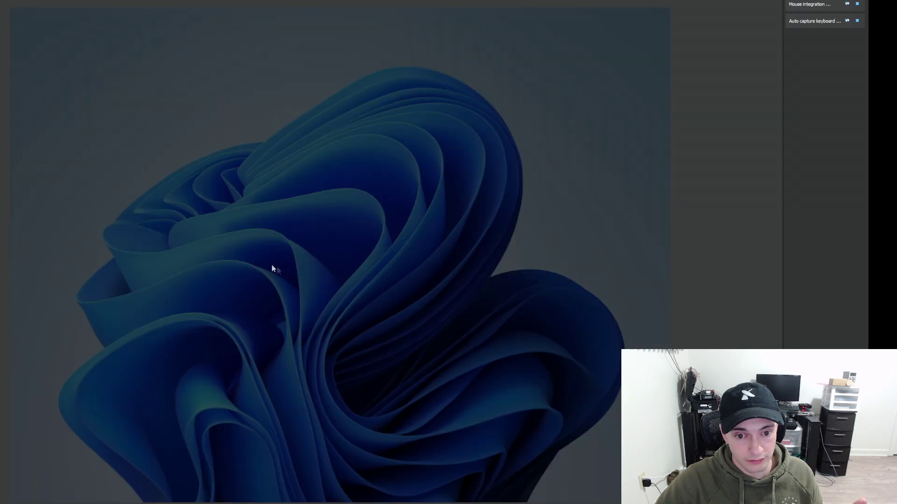
{"action": "key", "text": "Return"}
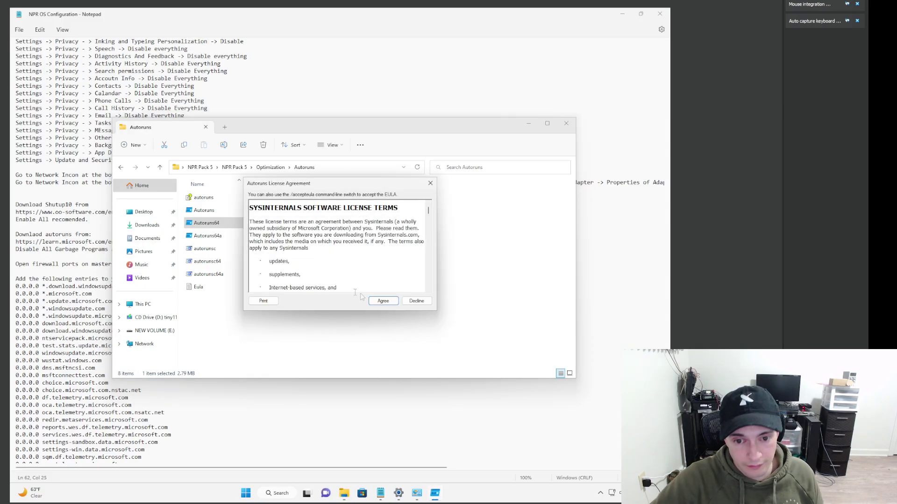
{"action": "left_click", "coordinate": [382, 302]}
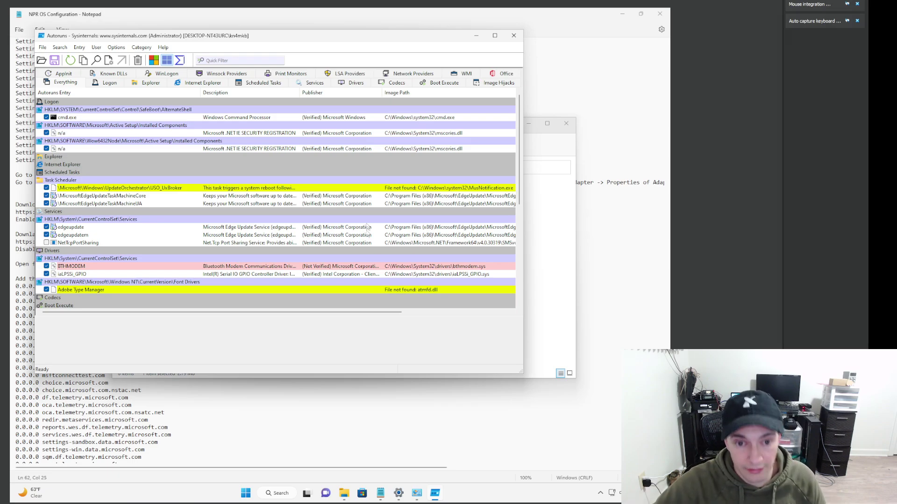
{"action": "left_click_drag", "start_coordinate": [302, 374], "coordinate": [280, 452]}
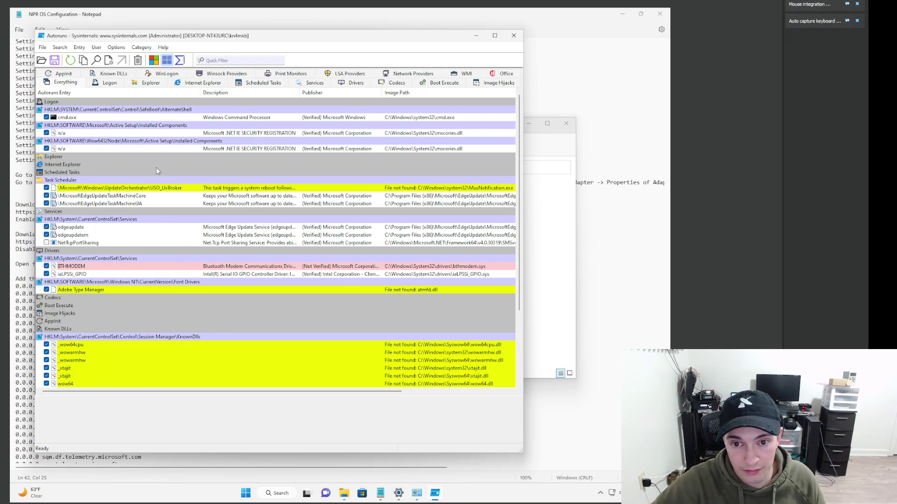
- Try to disable the UpdateOrchestrator USO_UxBroker scheduled task
{"action": "left_click", "coordinate": [94, 190]}
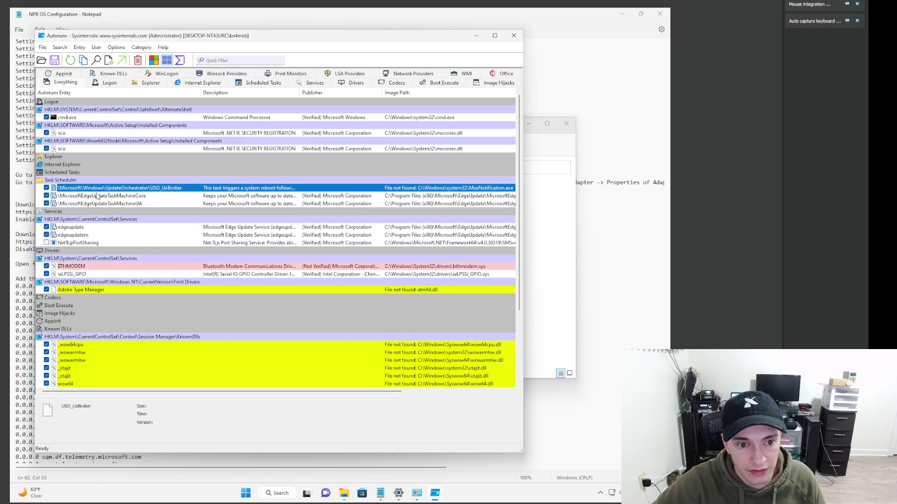
{"action": "left_click", "coordinate": [47, 189]}
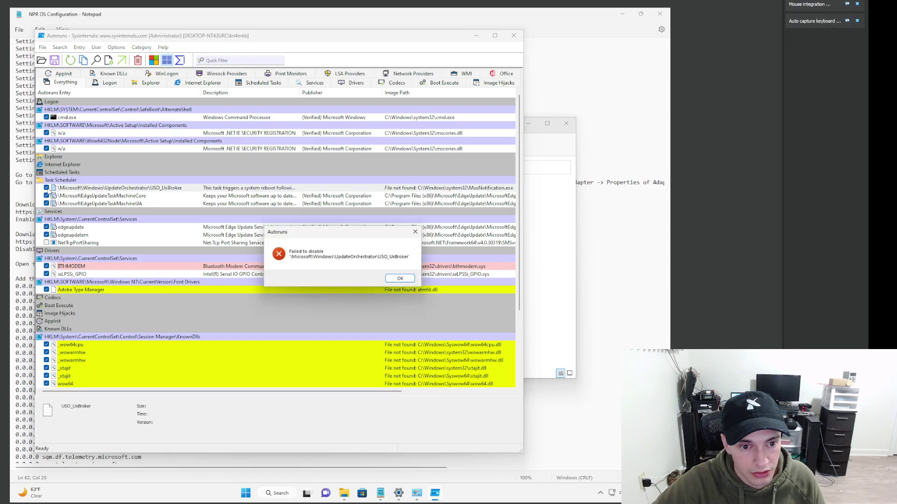
{"action": "left_click", "coordinate": [406, 279]}
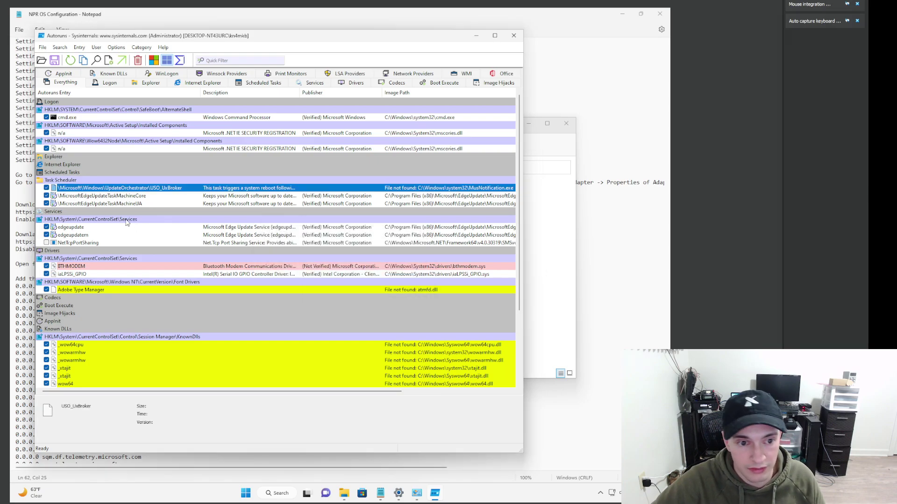
- Disable the MicrosoftEdgeUpdateTaskMachineCore and MicrosoftEdgeUpdateTaskMachineUA scheduled tasks and the edgeupdate and edgeupdatem services
{"action": "left_click", "coordinate": [96, 196]}
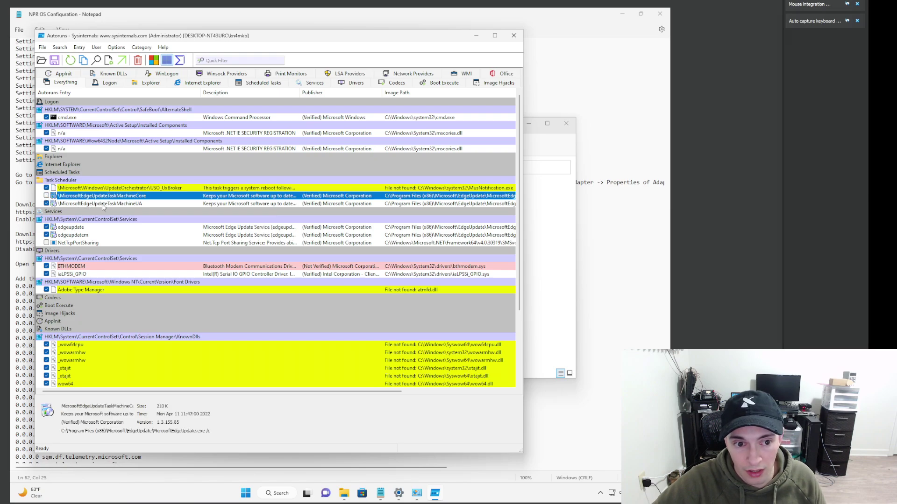
{"action": "left_click", "coordinate": [47, 204]}
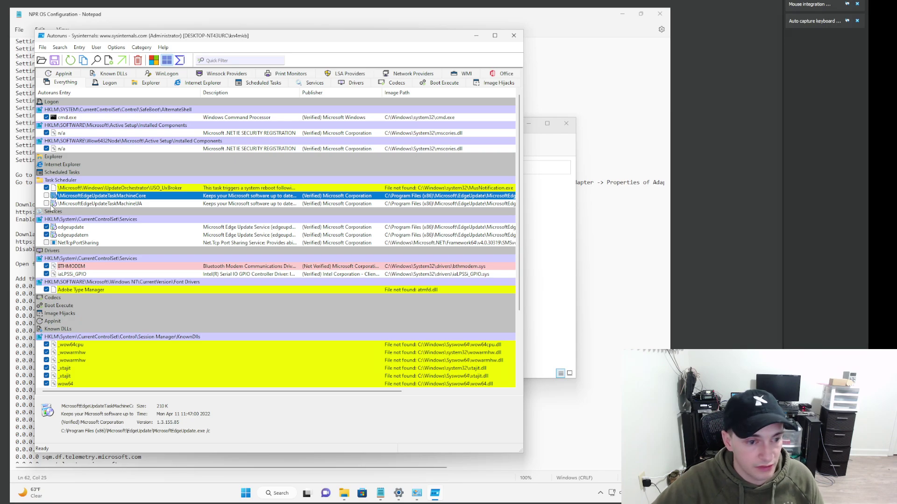
{"action": "left_click", "coordinate": [59, 228]}
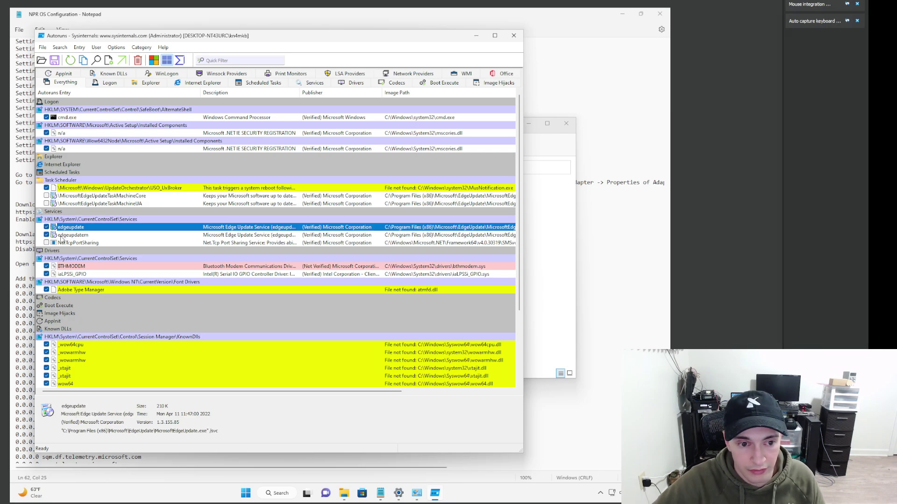
{"action": "left_click", "coordinate": [46, 227]}
{"action": "left_click", "coordinate": [53, 235]}
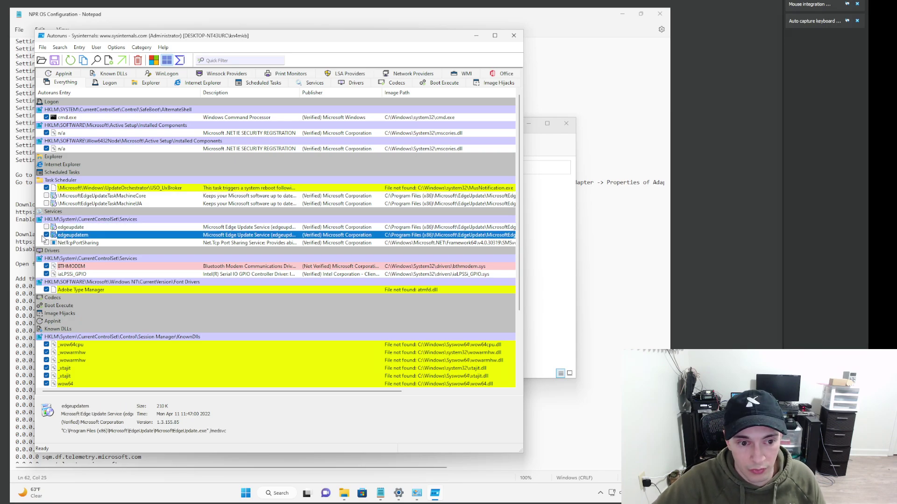
{"action": "left_click", "coordinate": [47, 236]}
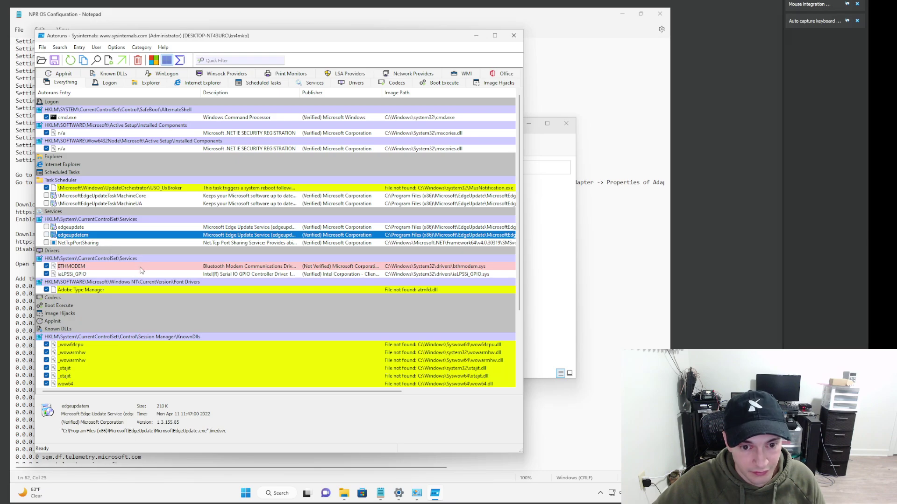
- Review the remaining startup entries, including those for the NT AUTHORITY\SYSTEM user, and close Autoruns
{"action": "scroll", "coordinate": [130, 274], "scroll_direction": "down", "scroll_amount": 4}
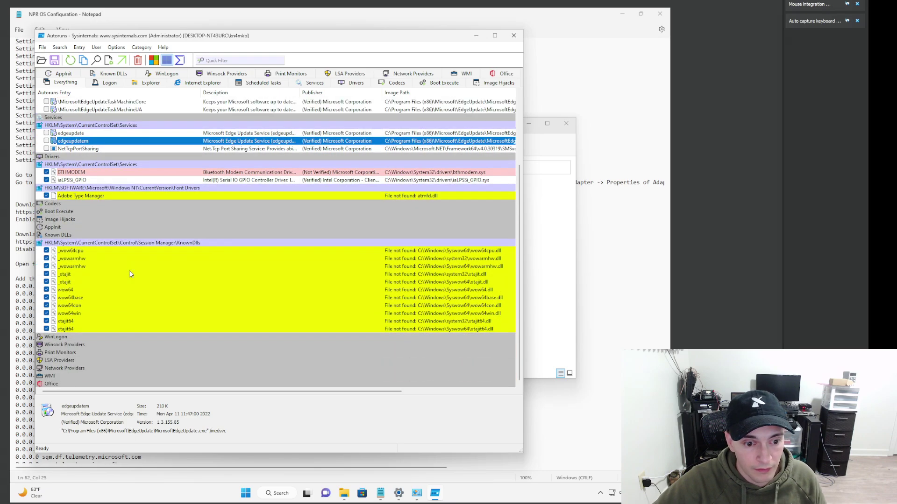
{"action": "scroll", "coordinate": [131, 274], "scroll_direction": "up", "scroll_amount": 4}
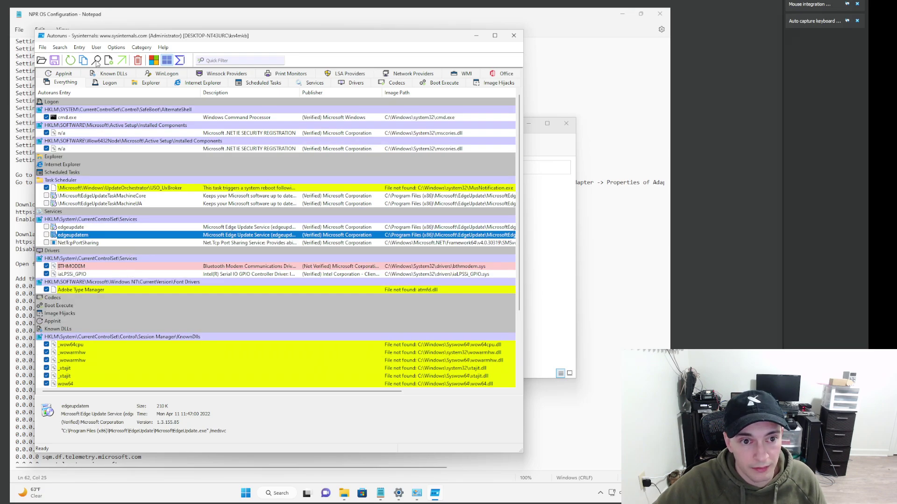
{"action": "left_click", "coordinate": [96, 47]}
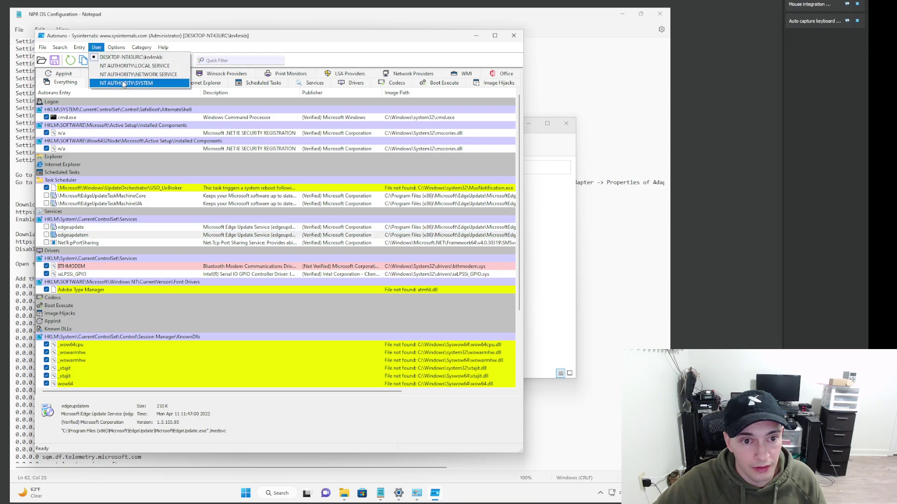
{"action": "left_click", "coordinate": [124, 83]}
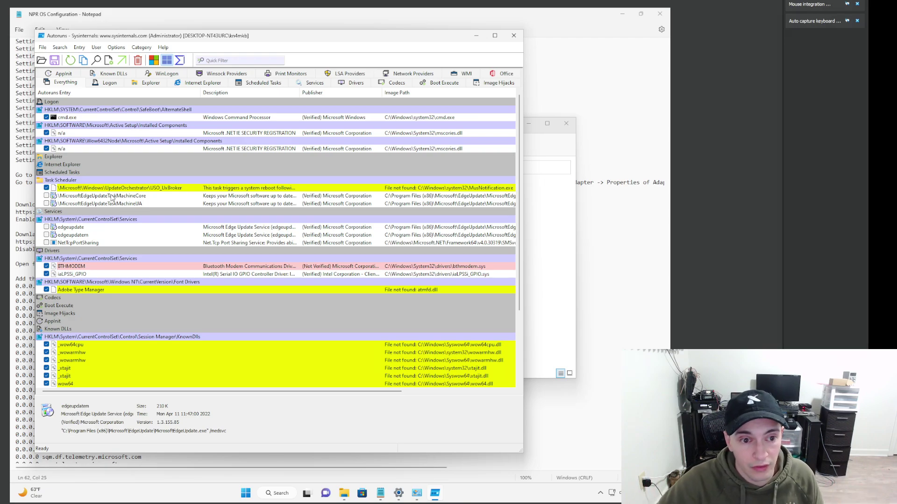
{"action": "scroll", "coordinate": [113, 195], "scroll_direction": "down", "scroll_amount": 4}
{"action": "scroll", "coordinate": [113, 195], "scroll_direction": "up", "scroll_amount": 4}
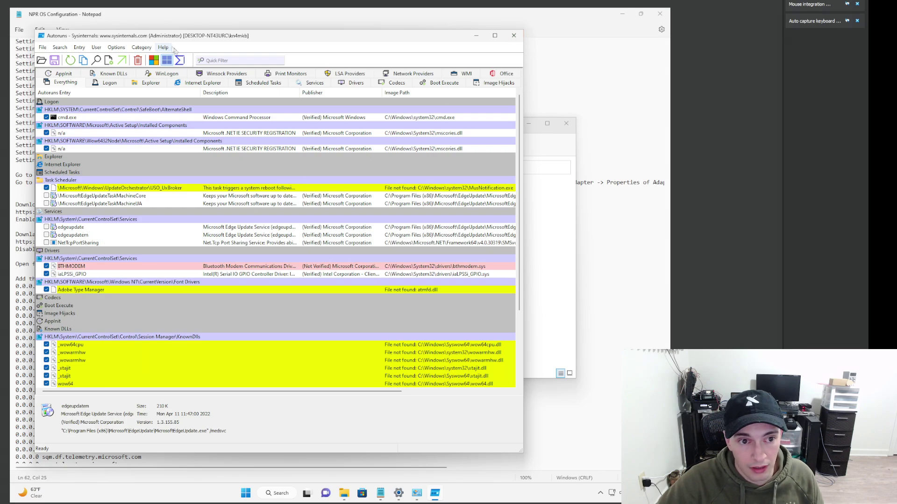
{"action": "left_click", "coordinate": [513, 36]}
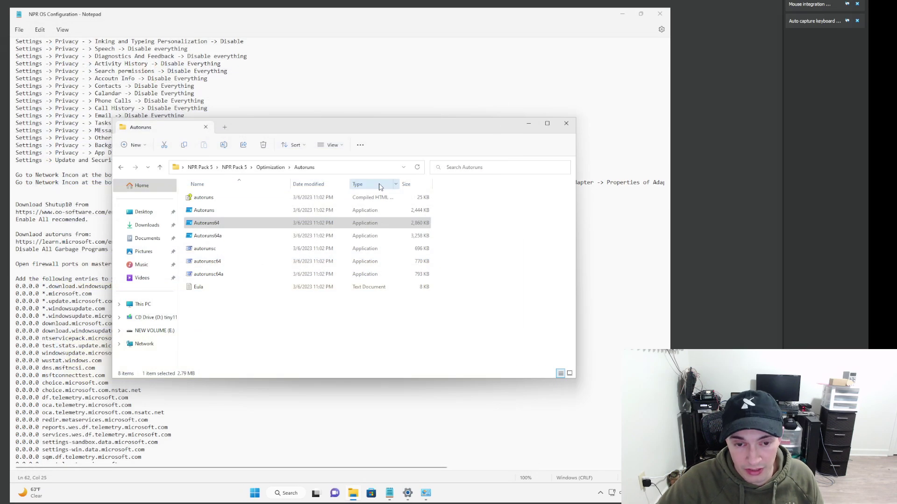
- Run OOSU10 from the Optimization folder as administrator and allow it to make changes to the device
{"action": "left_click", "coordinate": [271, 167]}
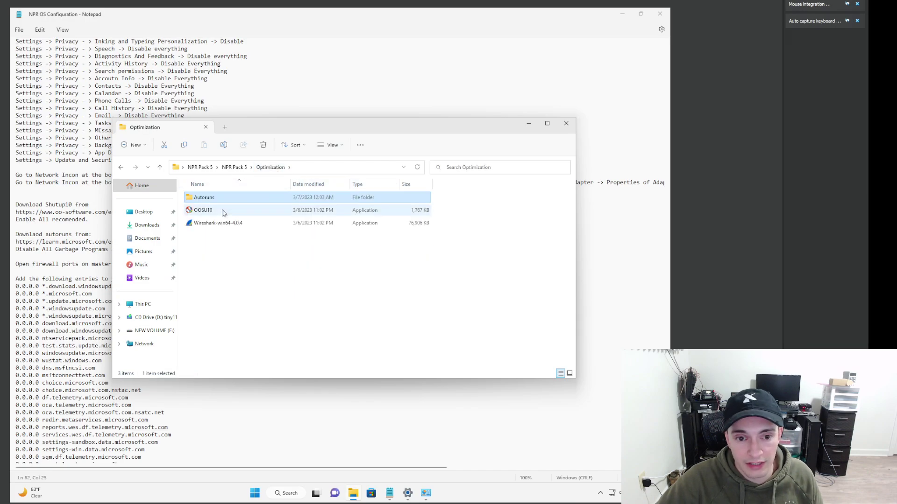
{"action": "left_click", "coordinate": [209, 211]}
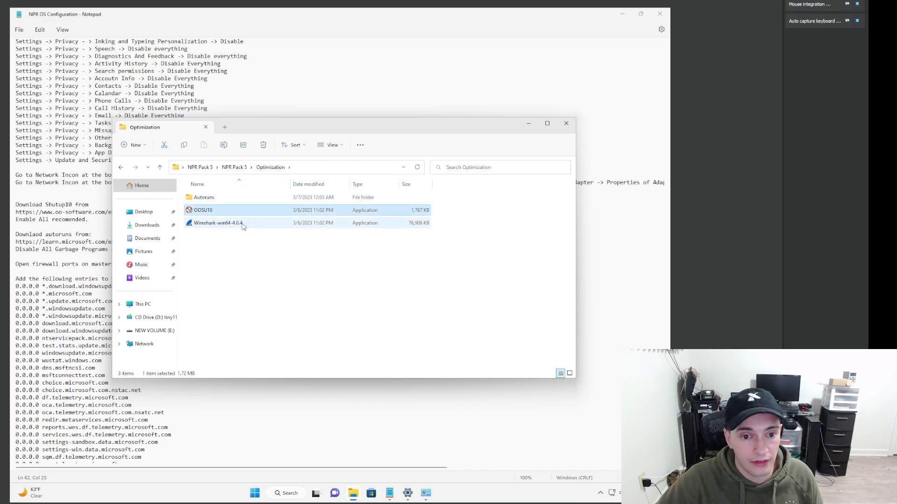
{"action": "right_click", "coordinate": [218, 214]}
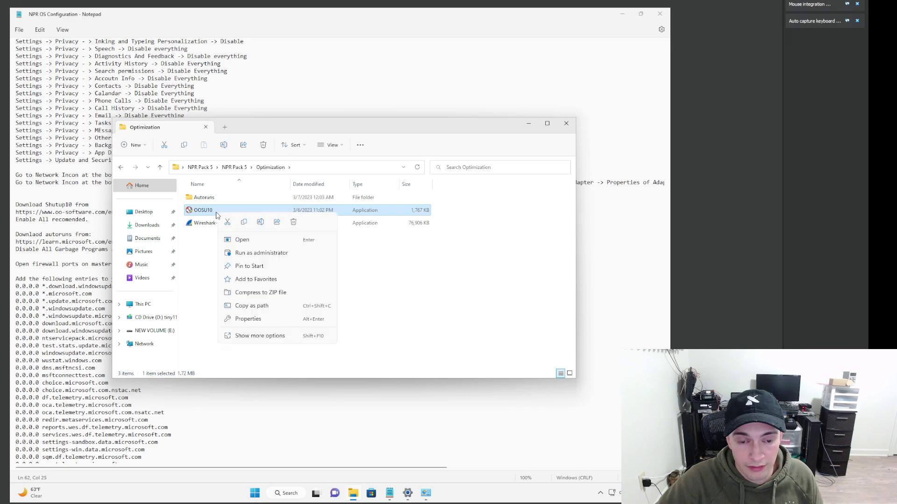
{"action": "left_click", "coordinate": [248, 252]}
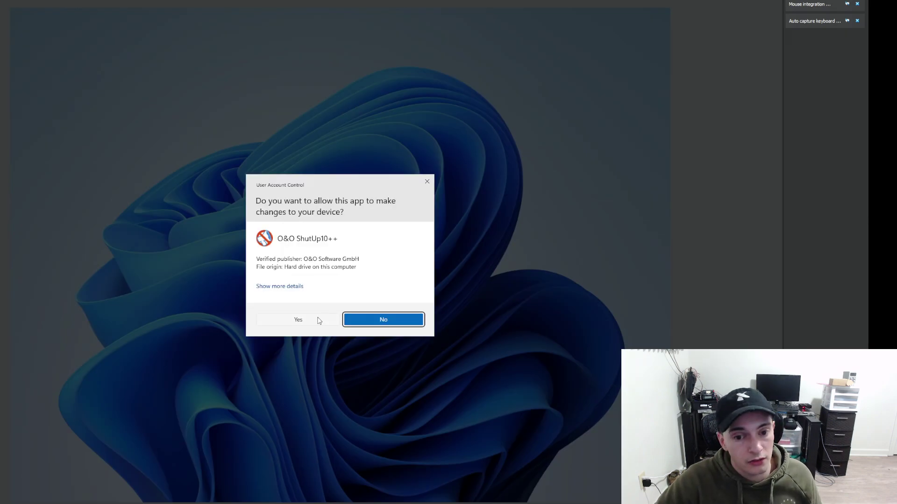
{"action": "left_click", "coordinate": [318, 321]}
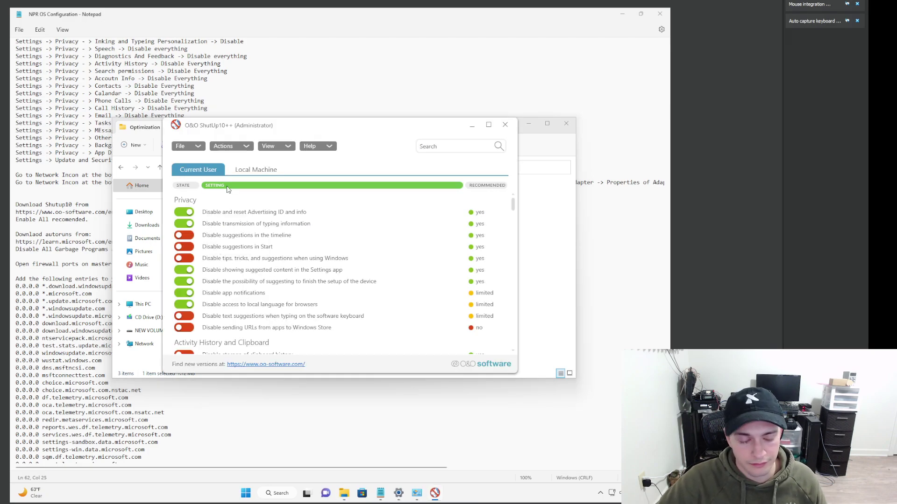
- Apply only the recommended settings in O&O ShutUp10++ and check the Current User settings list
{"action": "left_click", "coordinate": [237, 149]}
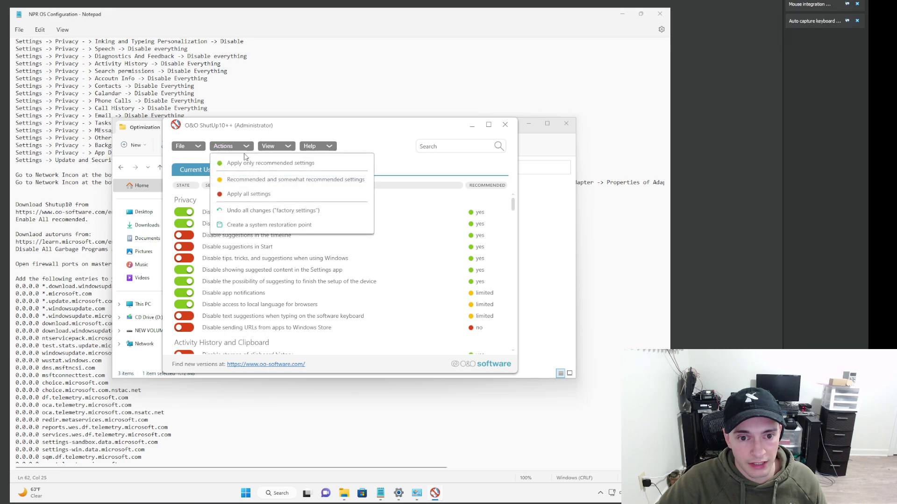
{"action": "left_click", "coordinate": [244, 168]}
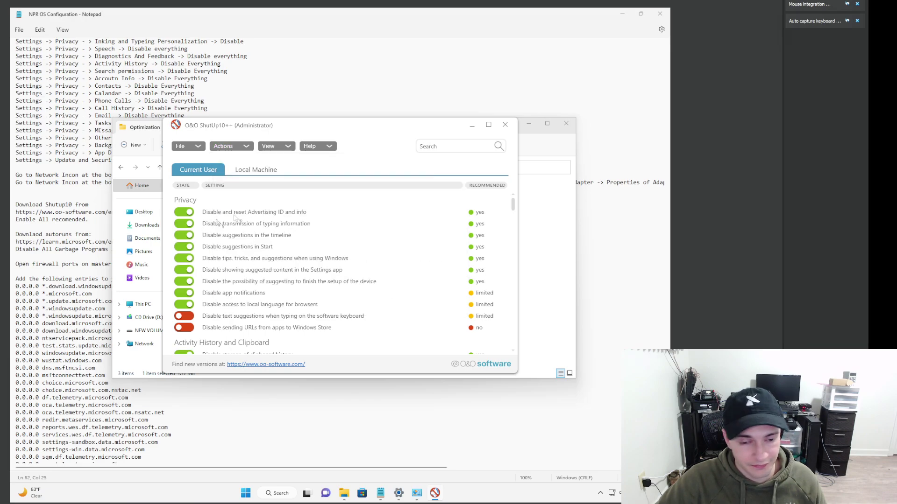
{"action": "scroll", "coordinate": [284, 257], "scroll_direction": "down", "scroll_amount": 8}
{"action": "scroll", "coordinate": [284, 257], "scroll_direction": "down", "scroll_amount": 15}
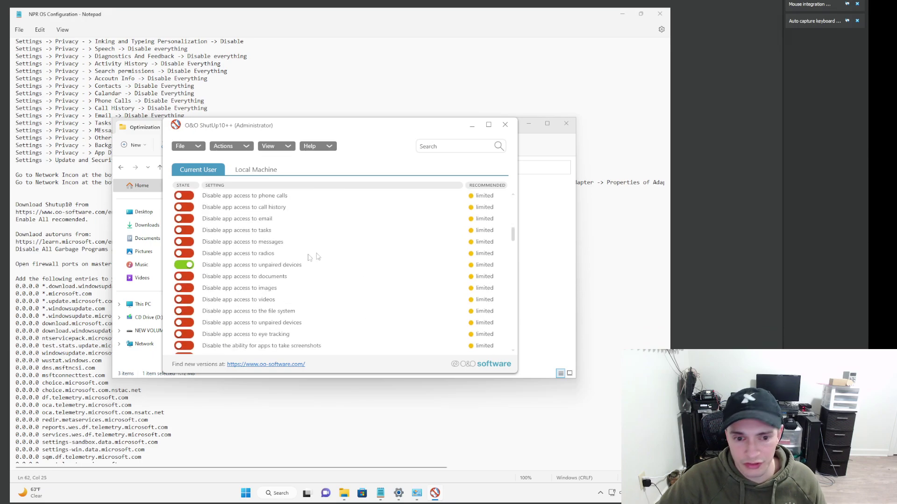
{"action": "scroll", "coordinate": [232, 257], "scroll_direction": "down", "scroll_amount": 3}
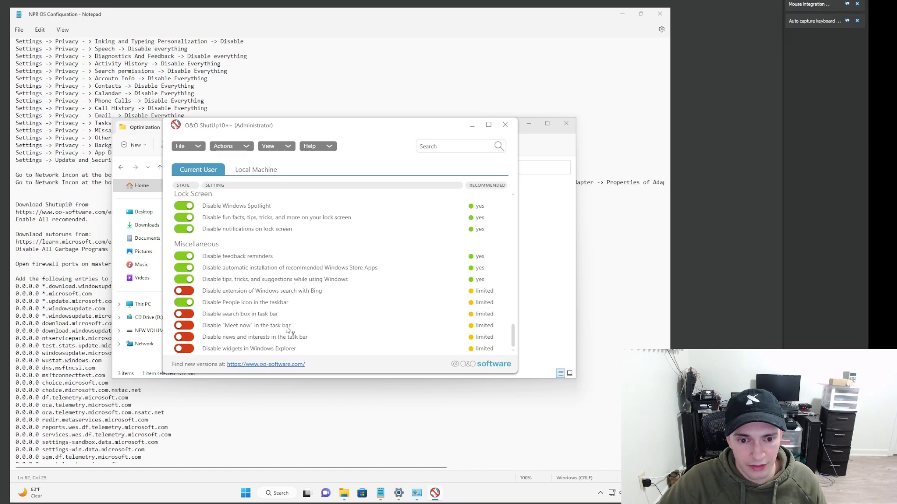
{"action": "scroll", "coordinate": [299, 307], "scroll_direction": "up", "scroll_amount": 15}
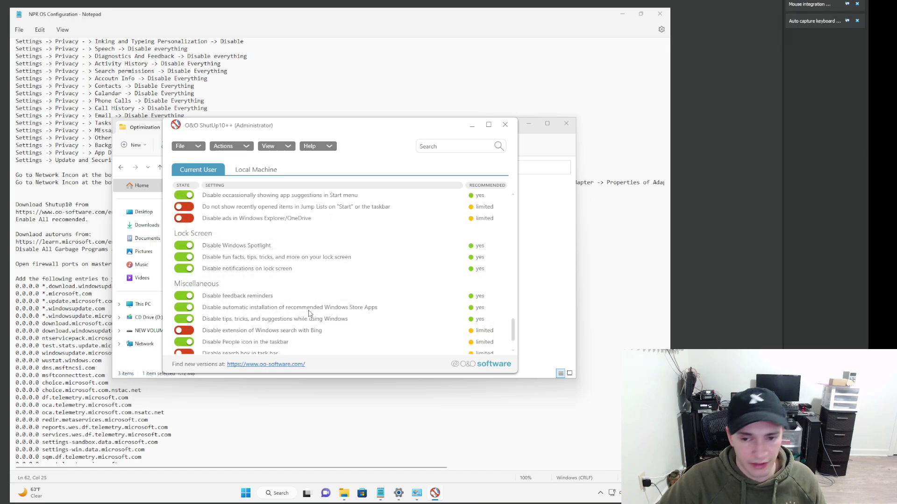
{"action": "scroll", "coordinate": [412, 278], "scroll_direction": "up", "scroll_amount": 3}
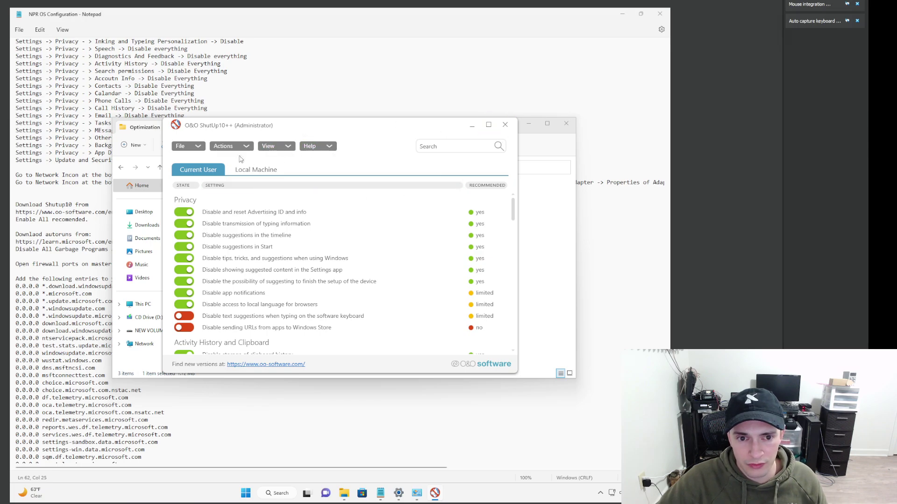
- Close O&O ShutUp10++, the NPR OS Configuration notes and the other open windows, keeping only the Optimization folder open
{"action": "left_click", "coordinate": [505, 125]}
{"action": "left_click", "coordinate": [407, 295]}
{"action": "left_click", "coordinate": [409, 290]}
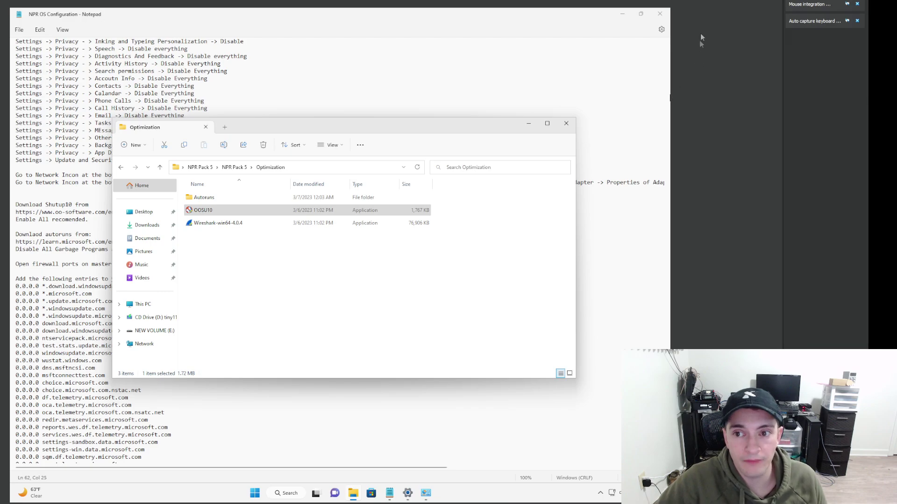
{"action": "left_click", "coordinate": [665, 14]}
{"action": "left_click", "coordinate": [345, 80]}
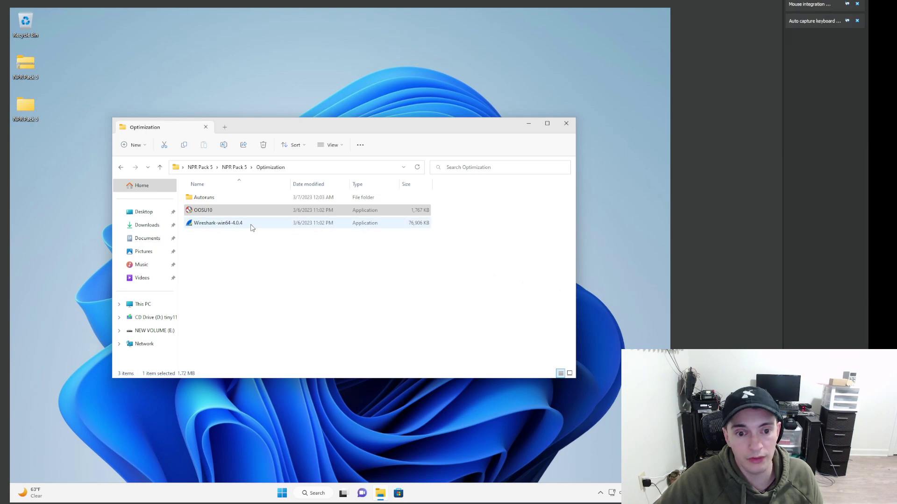
- Run the Wireshark-win64-4.0.4 installer from the Optimization folder, allow it to make changes, accept the license and keep the default components
{"action": "left_click", "coordinate": [236, 225]}
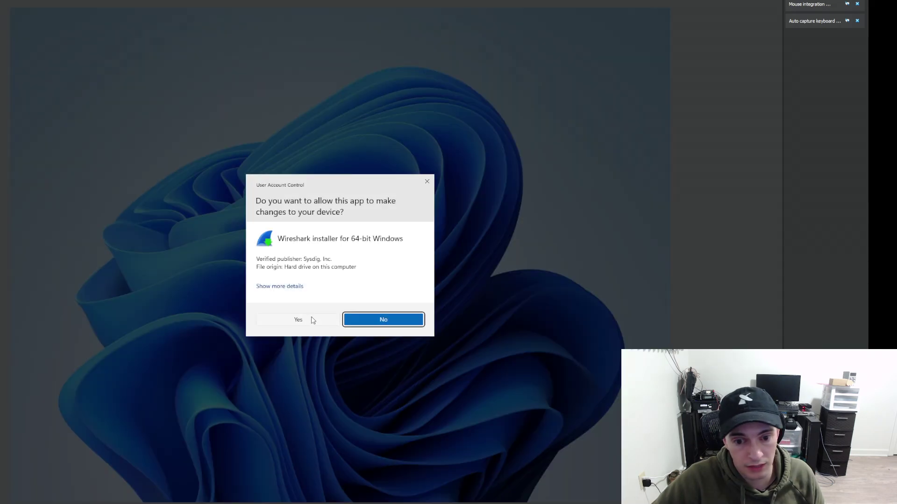
{"action": "left_click", "coordinate": [311, 317]}
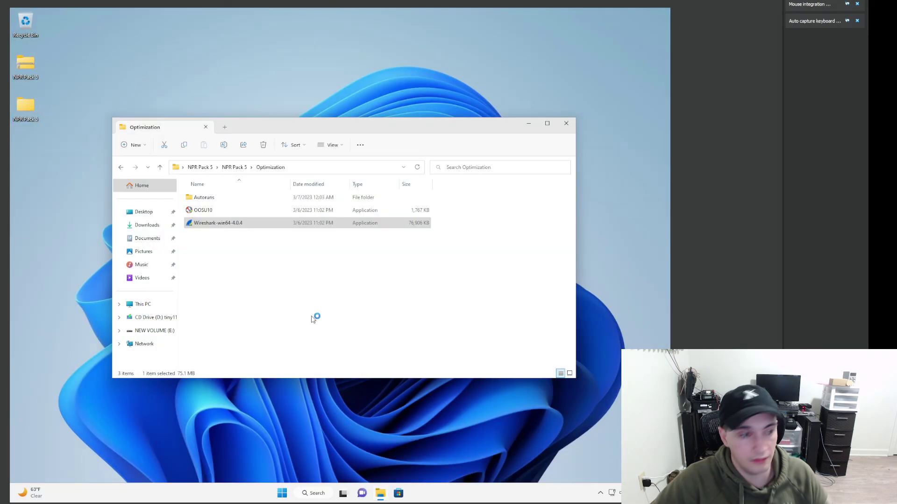
{"action": "left_click", "coordinate": [392, 315]}
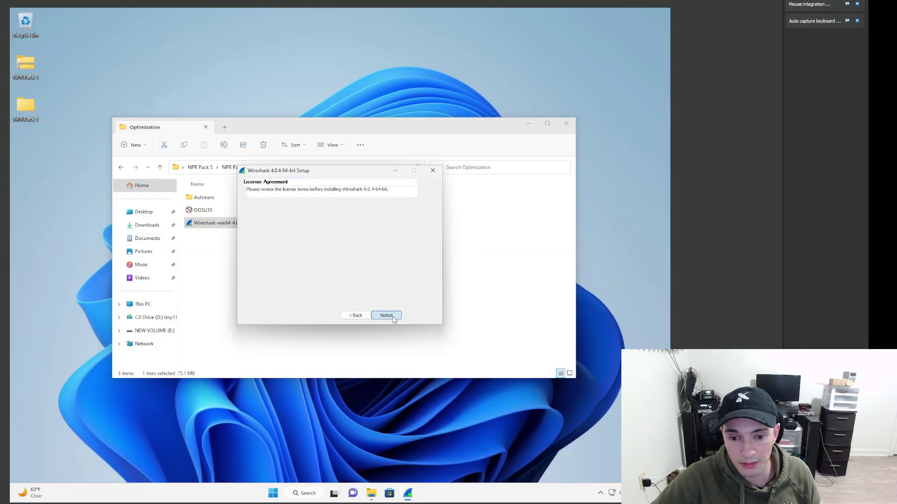
{"action": "left_click", "coordinate": [395, 317]}
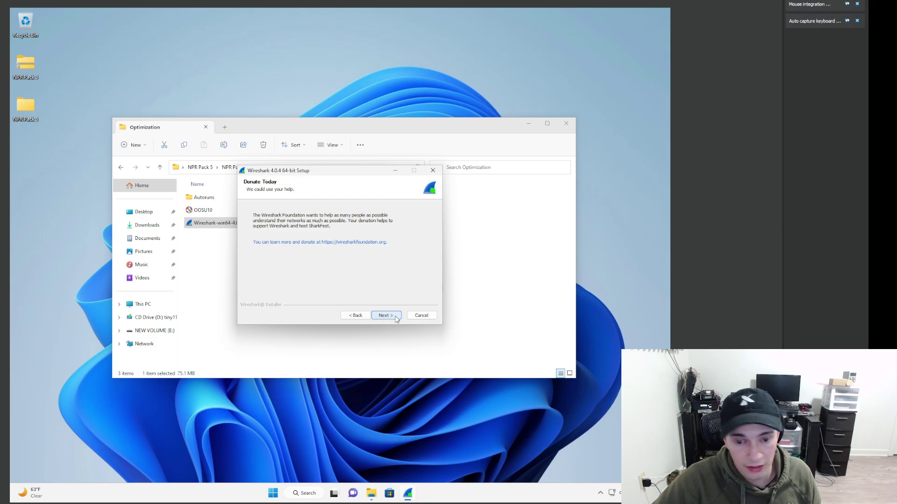
{"action": "left_click", "coordinate": [396, 317]}
{"action": "left_click", "coordinate": [396, 317]}
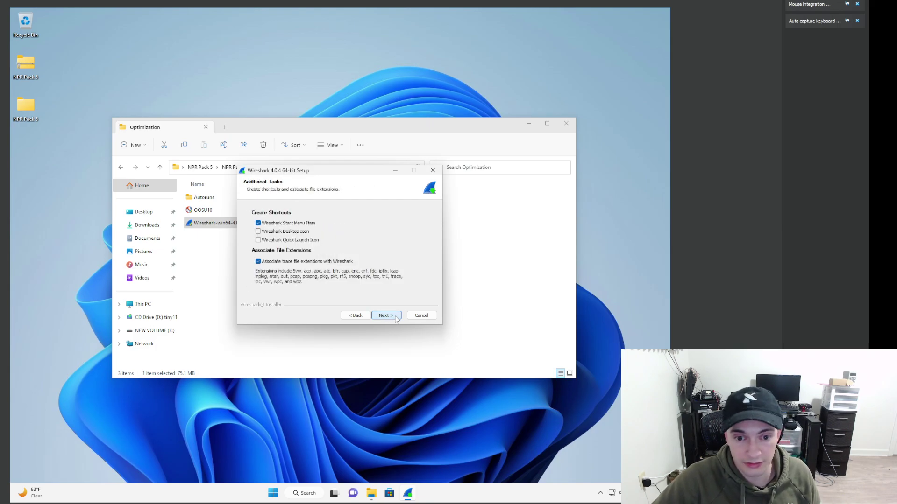
- Install Wireshark in C:\Program Files\Wireshark with the default shortcuts and file associations, including Npcap 1.71 but not USBPcap
{"action": "left_click", "coordinate": [396, 317]}
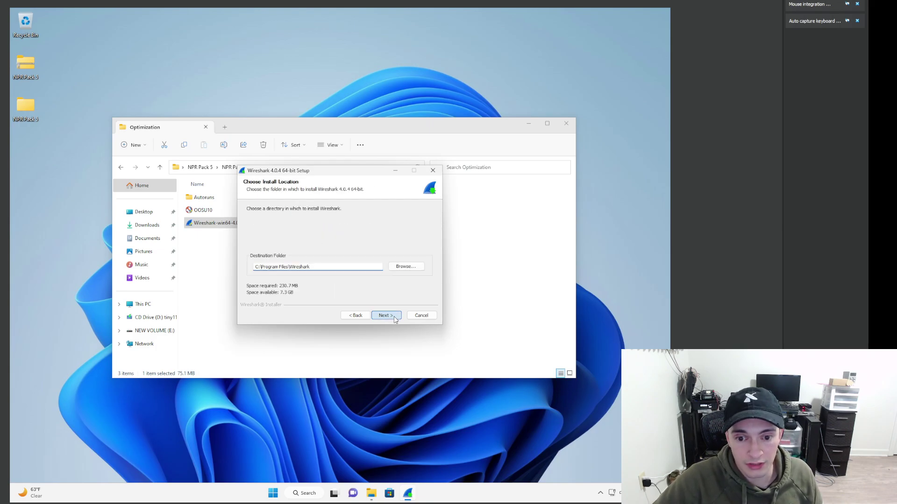
{"action": "left_click", "coordinate": [394, 315]}
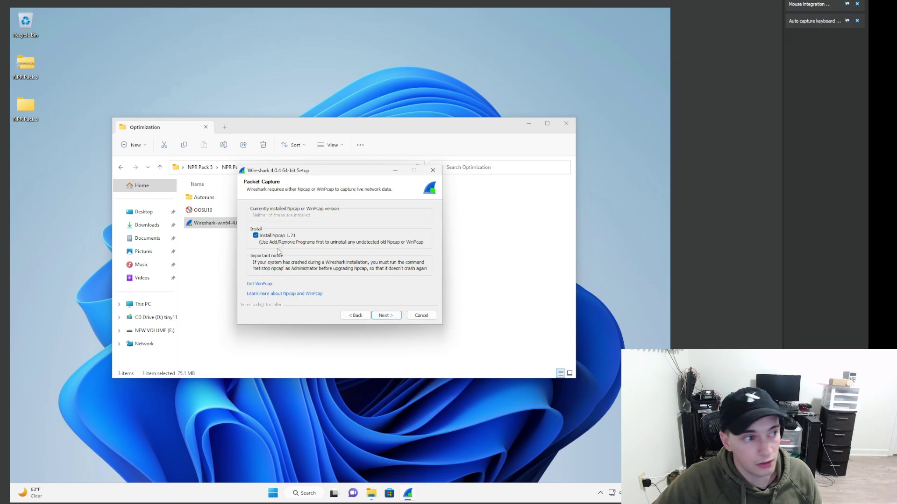
{"action": "left_click", "coordinate": [386, 316]}
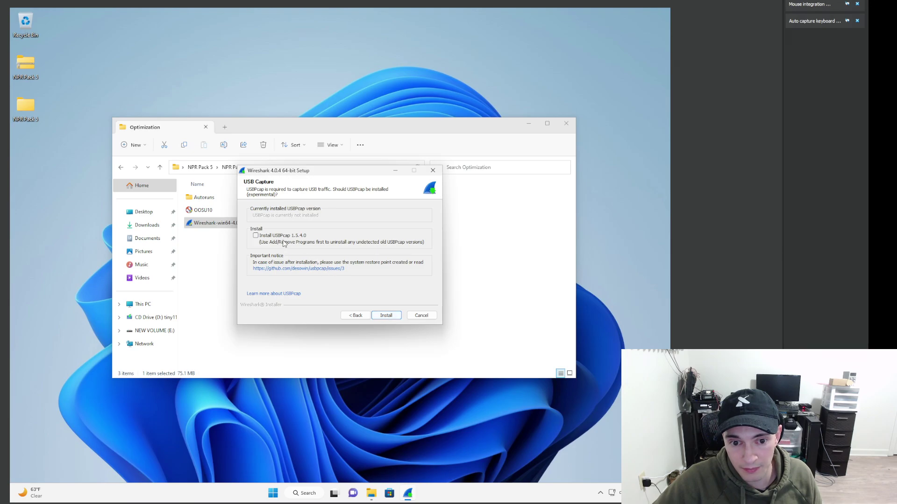
{"action": "left_click", "coordinate": [386, 316]}
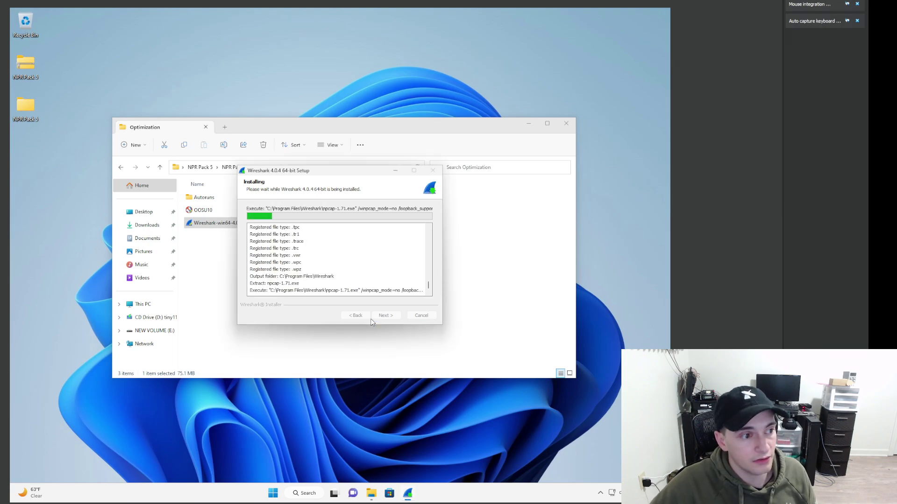
- Accept the Npcap 1.71 license, install it with all optional settings left off, and finish its setup
{"action": "left_click", "coordinate": [382, 317]}
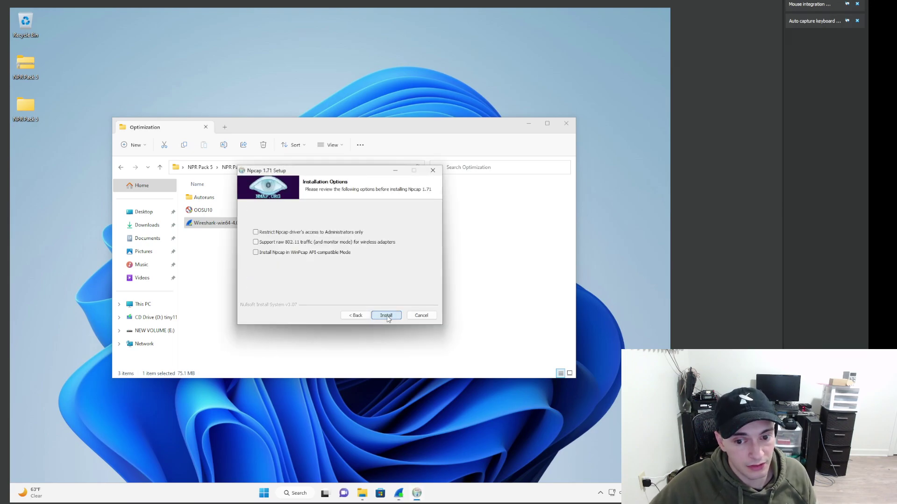
{"action": "left_click", "coordinate": [387, 317]}
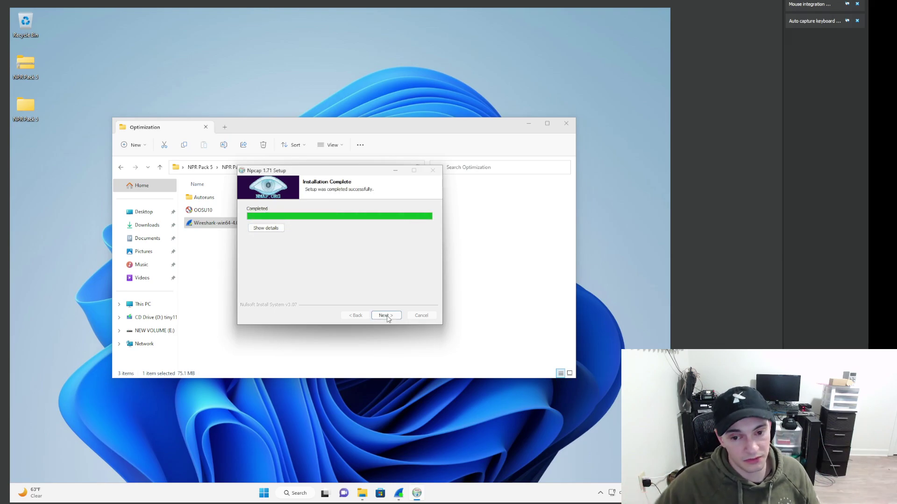
{"action": "left_click", "coordinate": [385, 317]}
{"action": "left_click", "coordinate": [385, 316]}
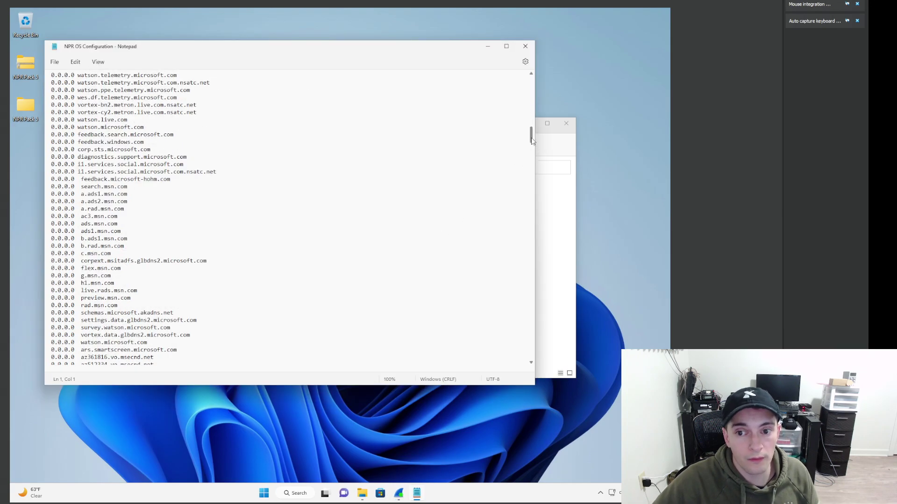
{"action": "left_click_drag", "start_coordinate": [532, 140], "coordinate": [533, 119]}
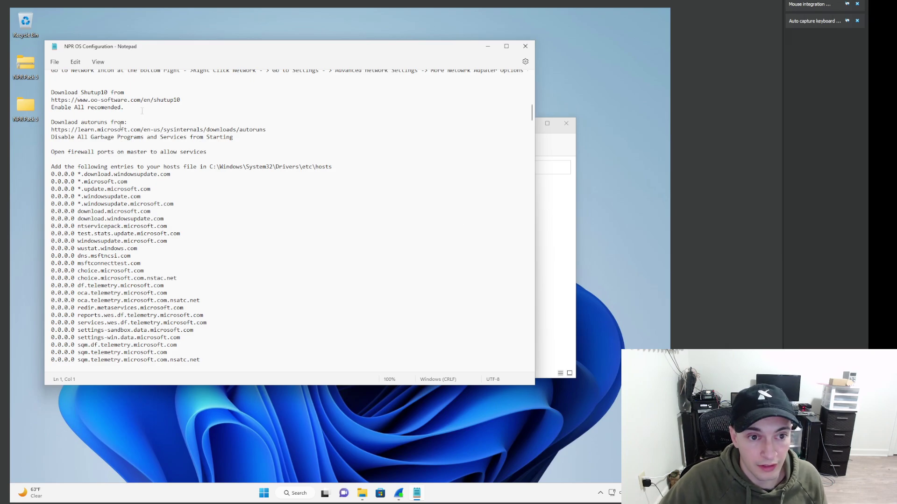
{"action": "left_click_drag", "start_coordinate": [141, 46], "coordinate": [187, 75]}
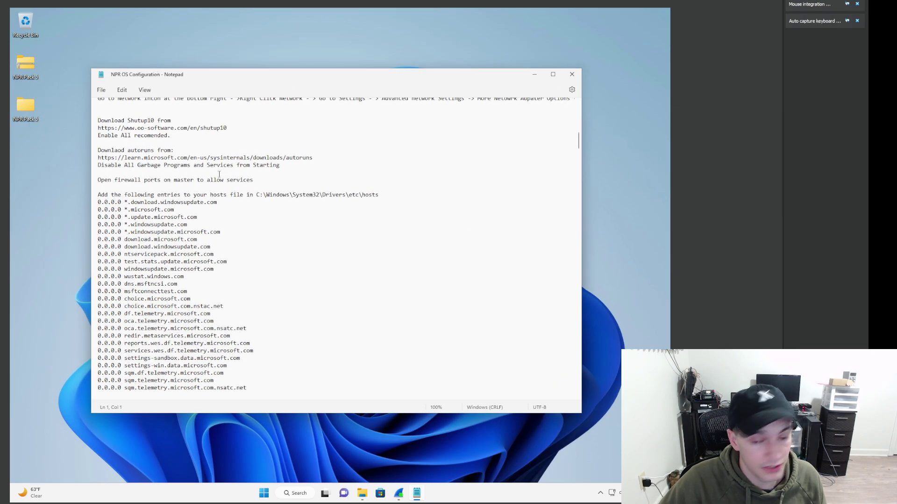
{"action": "scroll", "coordinate": [243, 200], "scroll_direction": "up", "scroll_amount": 7}
{"action": "scroll", "coordinate": [244, 200], "scroll_direction": "up", "scroll_amount": 10}
{"action": "scroll", "coordinate": [228, 251], "scroll_direction": "down", "scroll_amount": 20}
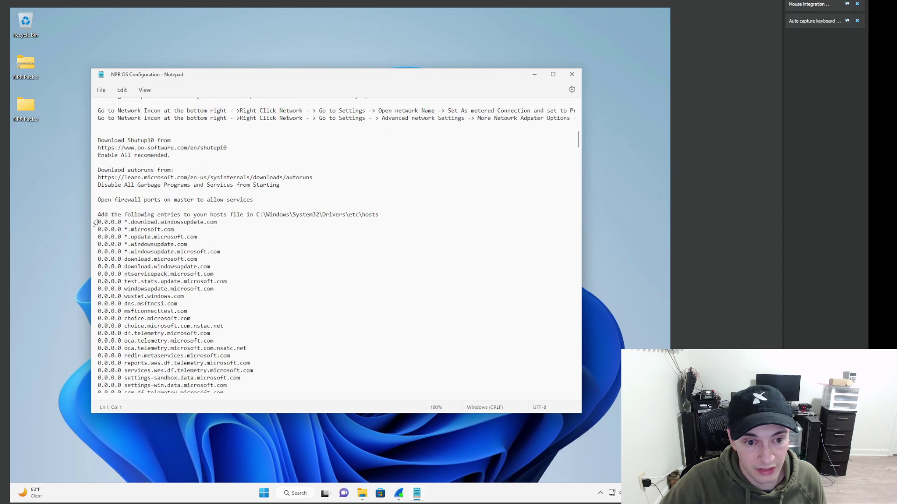
{"action": "left_click_drag", "start_coordinate": [99, 222], "coordinate": [266, 393]}
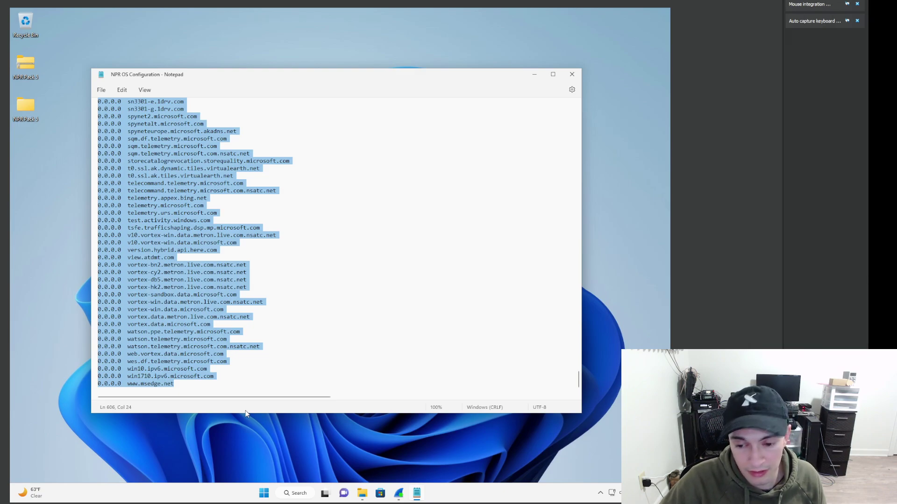
- Search for notepad, run a new Notepad window as administrator and allow it to make changes to the device
{"action": "left_click", "coordinate": [264, 493]}
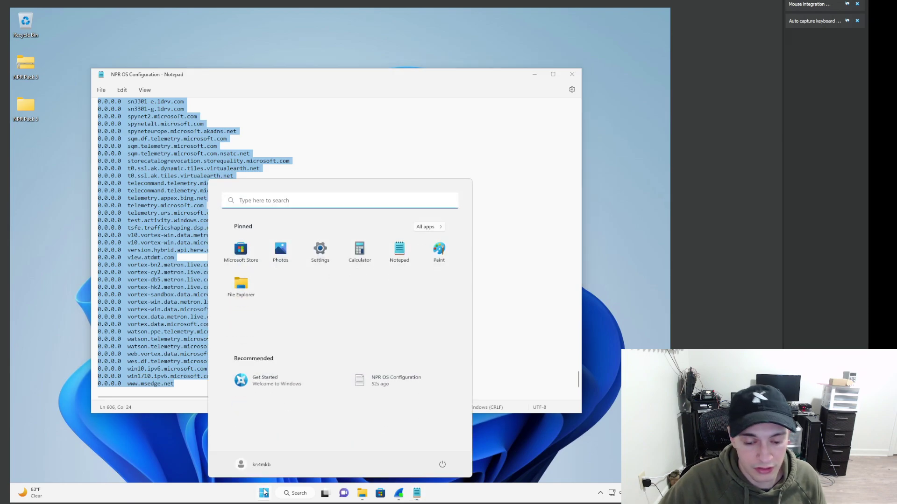
{"action": "type", "text": "notepad"}
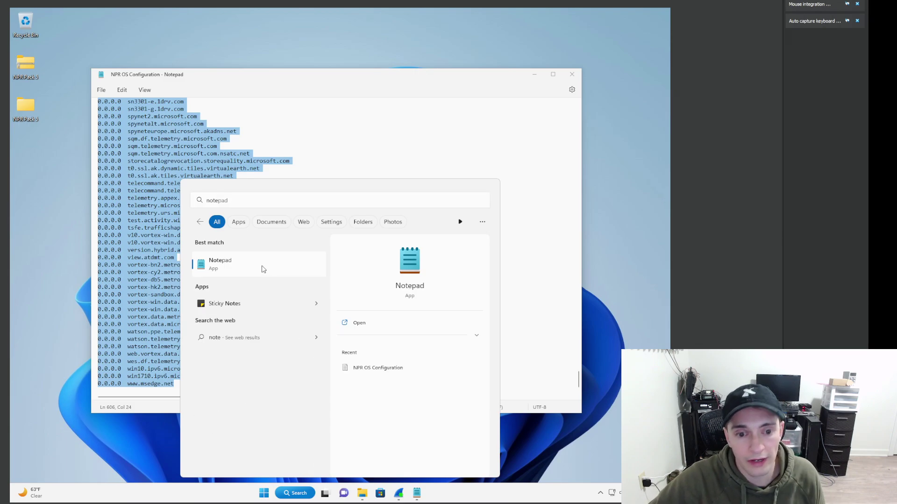
{"action": "right_click", "coordinate": [263, 269]}
{"action": "left_click", "coordinate": [271, 276]}
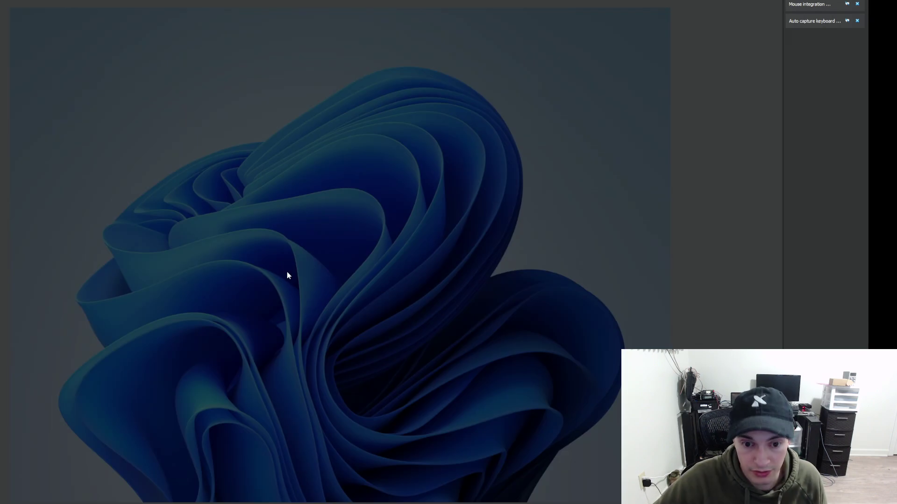
{"action": "left_click", "coordinate": [382, 319]}
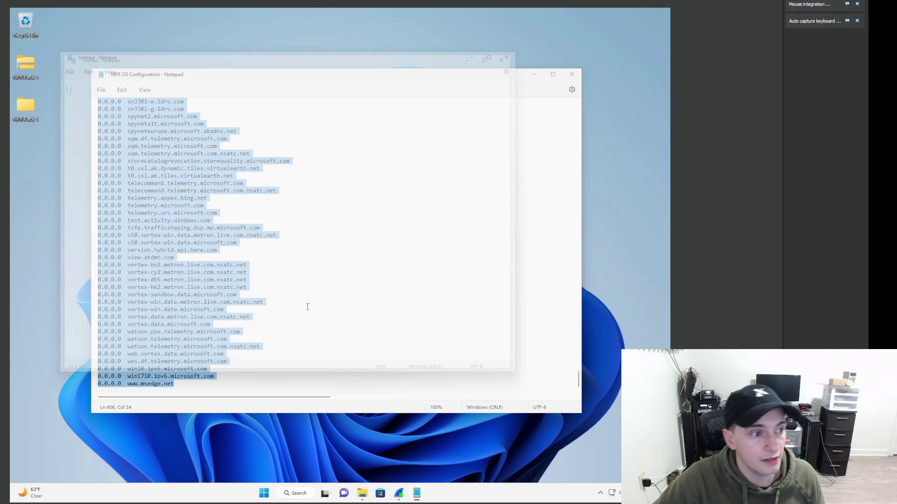
- Start opening a file in the administrator Notepad window and browse to C:\Windows\System32\drivers\etc
{"action": "left_click", "coordinate": [55, 64]}
{"action": "left_click", "coordinate": [80, 104]}
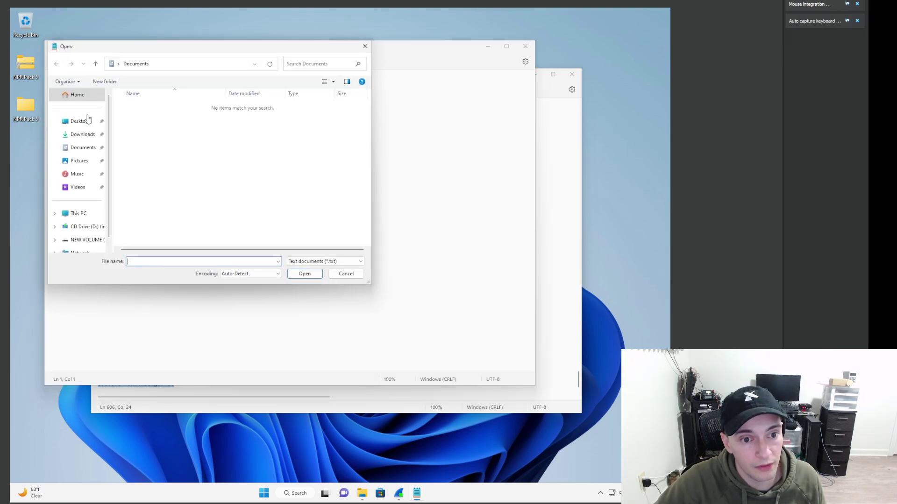
{"action": "scroll", "coordinate": [90, 230], "scroll_direction": "down", "scroll_amount": 1}
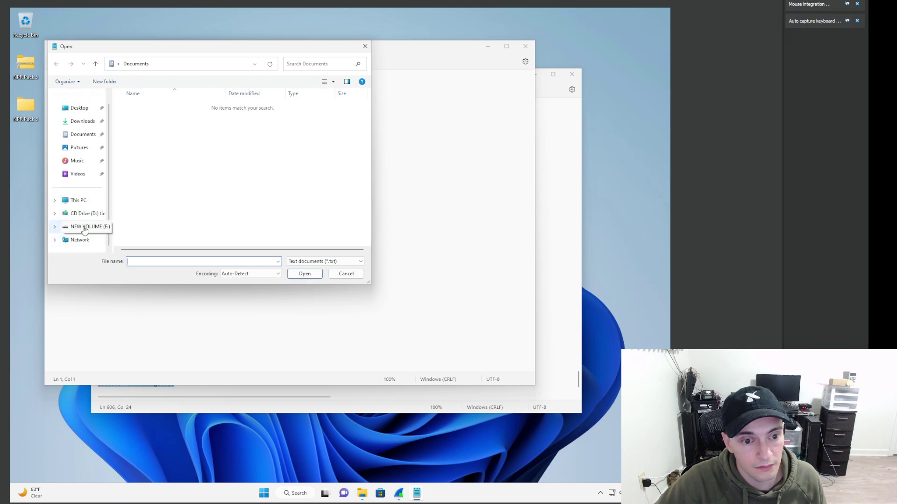
{"action": "left_click", "coordinate": [81, 201]}
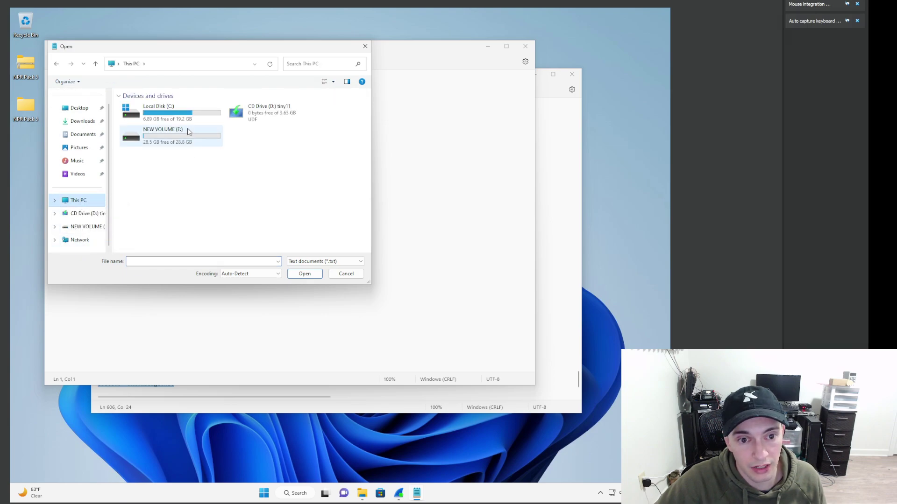
{"action": "double_click", "coordinate": [185, 114]}
{"action": "double_click", "coordinate": [152, 146]}
{"action": "scroll", "coordinate": [192, 176], "scroll_direction": "down", "scroll_amount": 3}
{"action": "scroll", "coordinate": [198, 212], "scroll_direction": "down", "scroll_amount": 12}
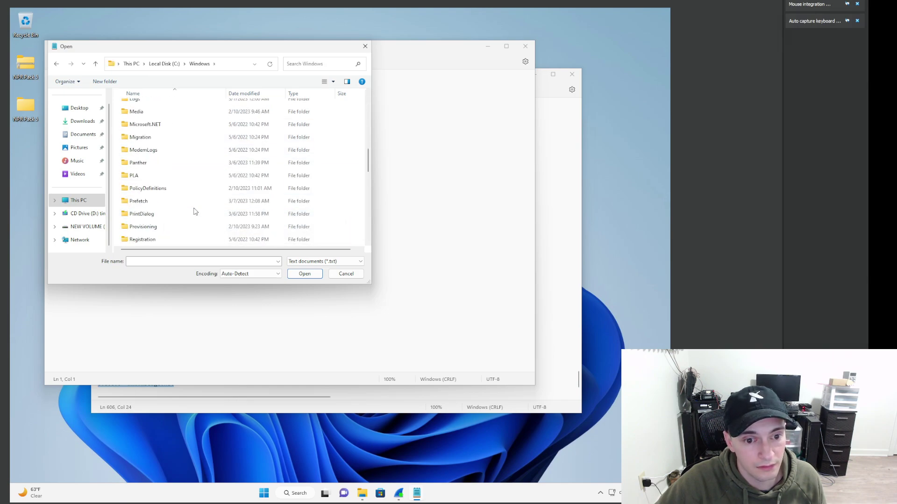
{"action": "scroll", "coordinate": [191, 211], "scroll_direction": "down", "scroll_amount": 4}
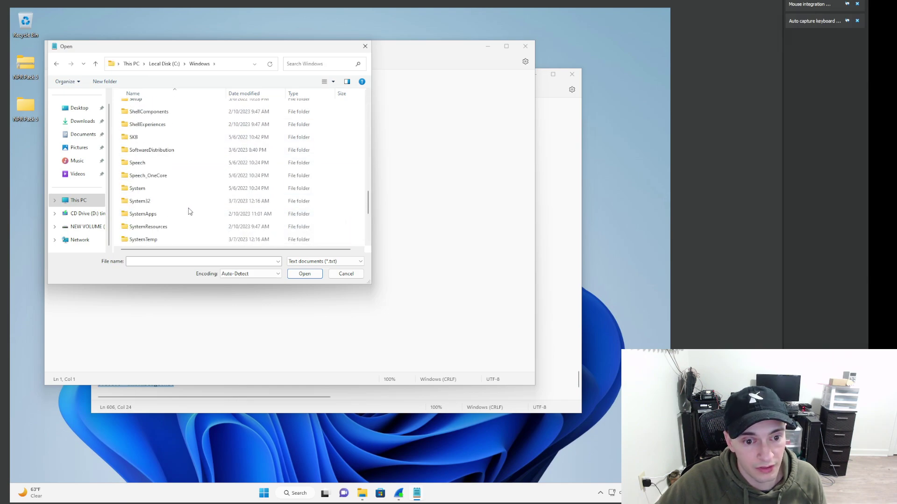
{"action": "double_click", "coordinate": [166, 206]}
{"action": "scroll", "coordinate": [167, 207], "scroll_direction": "down", "scroll_amount": 4}
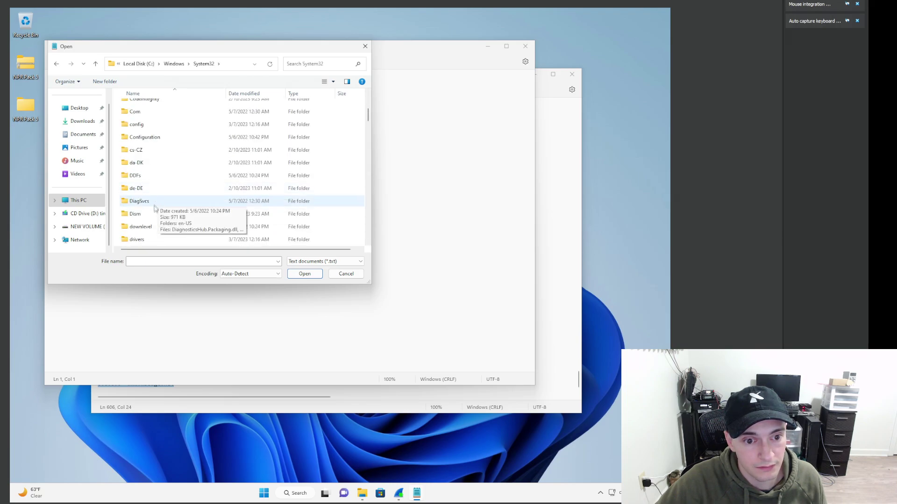
{"action": "double_click", "coordinate": [149, 239]}
{"action": "double_click", "coordinate": [149, 135]}
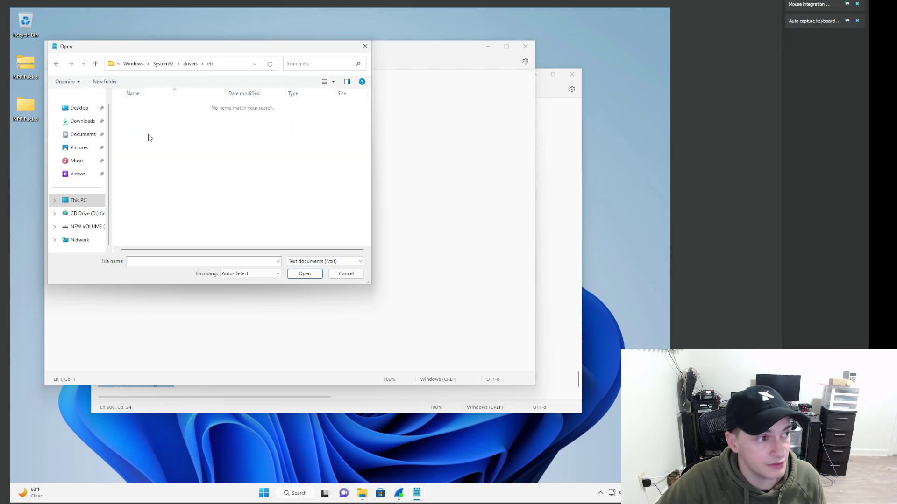
- Show all file types in the etc folder and open the hosts file
{"action": "left_click", "coordinate": [312, 262]}
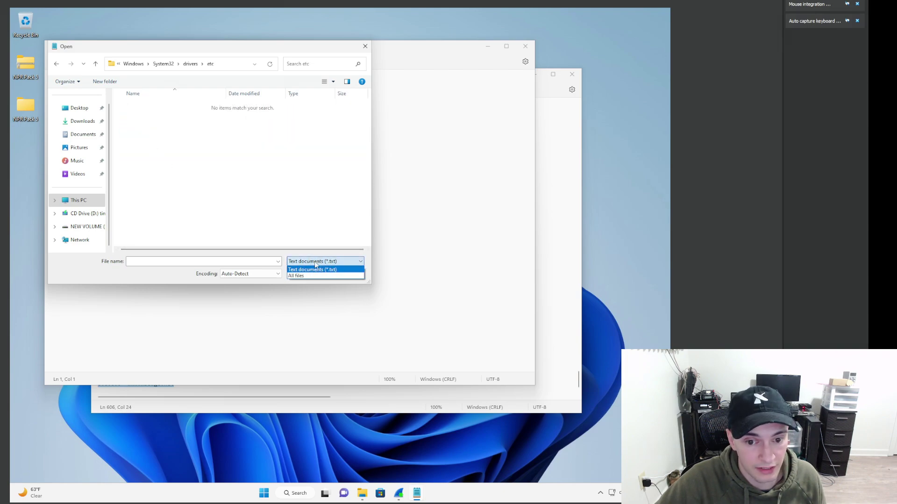
{"action": "left_click", "coordinate": [311, 276]}
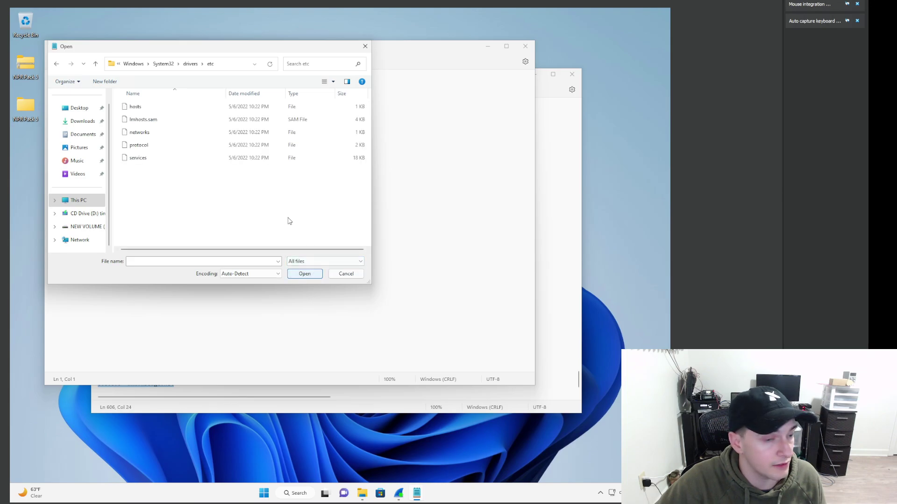
{"action": "double_click", "coordinate": [154, 107]}
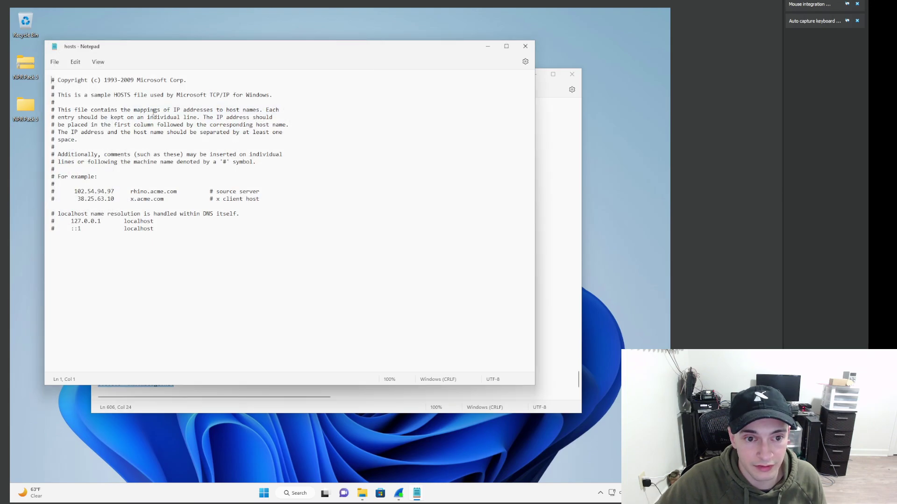
{"action": "left_click", "coordinate": [548, 269]}
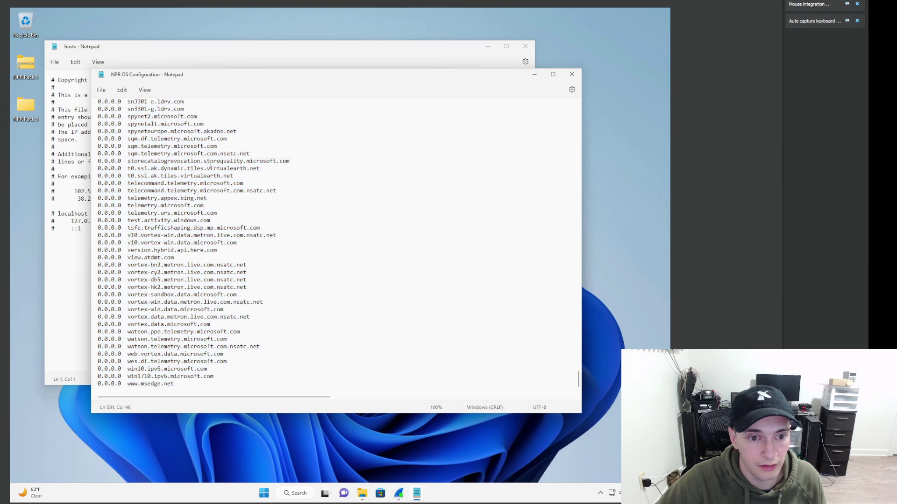
{"action": "scroll", "coordinate": [212, 170], "scroll_direction": "up", "scroll_amount": 5}
{"action": "scroll", "coordinate": [238, 222], "scroll_direction": "down", "scroll_amount": 5}
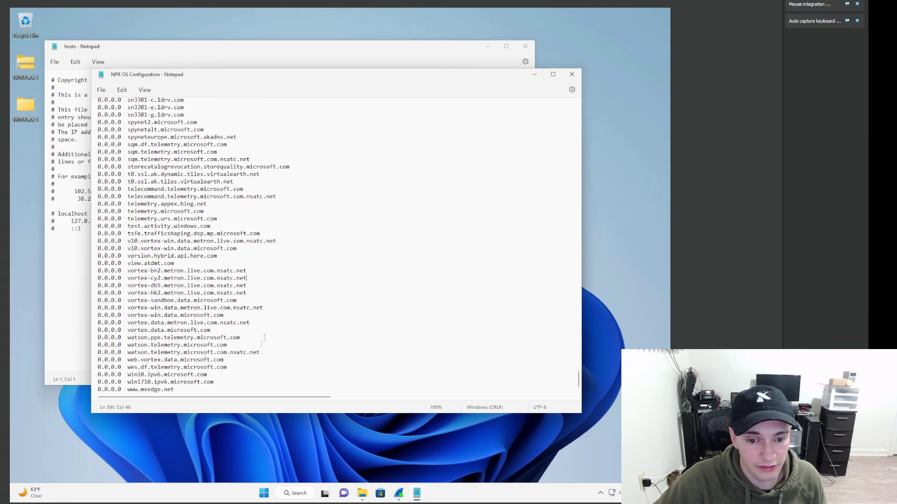
{"action": "left_click_drag", "start_coordinate": [203, 384], "coordinate": [82, 186]}
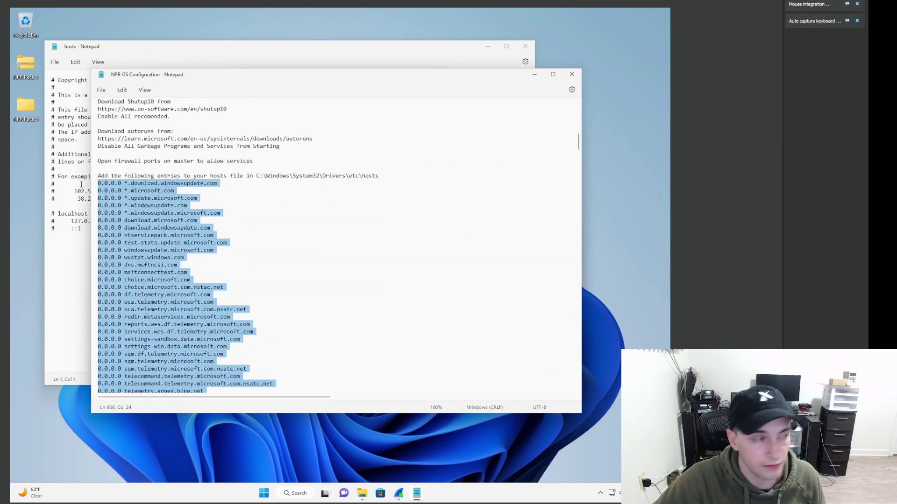
{"action": "right_click", "coordinate": [155, 197]}
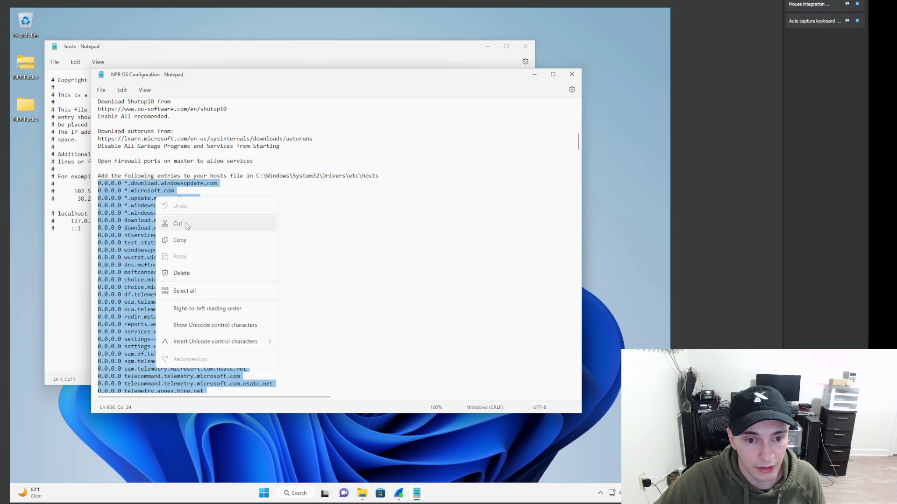
{"action": "left_click", "coordinate": [190, 239]}
- Paste the copied 0.0.0.0 entries below the localhost lines at the end of the hosts file and save it
{"action": "left_click", "coordinate": [76, 268]}
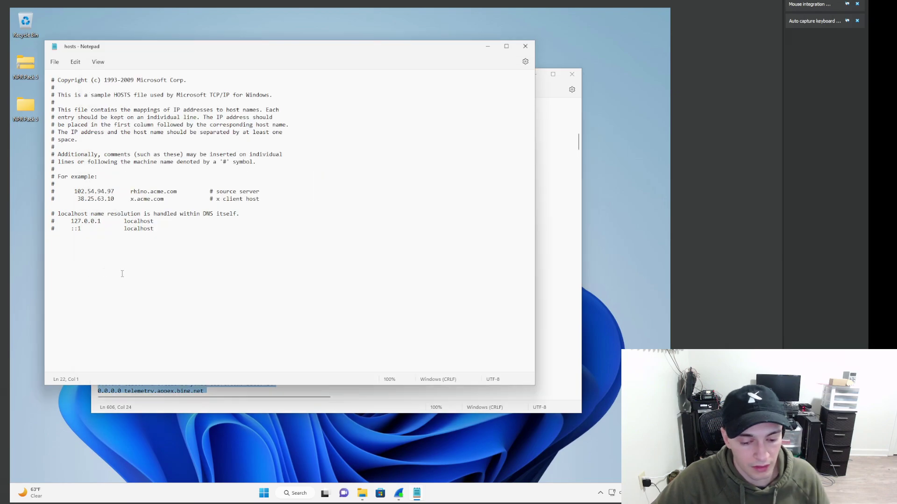
{"action": "key", "text": "ctrl+v"}
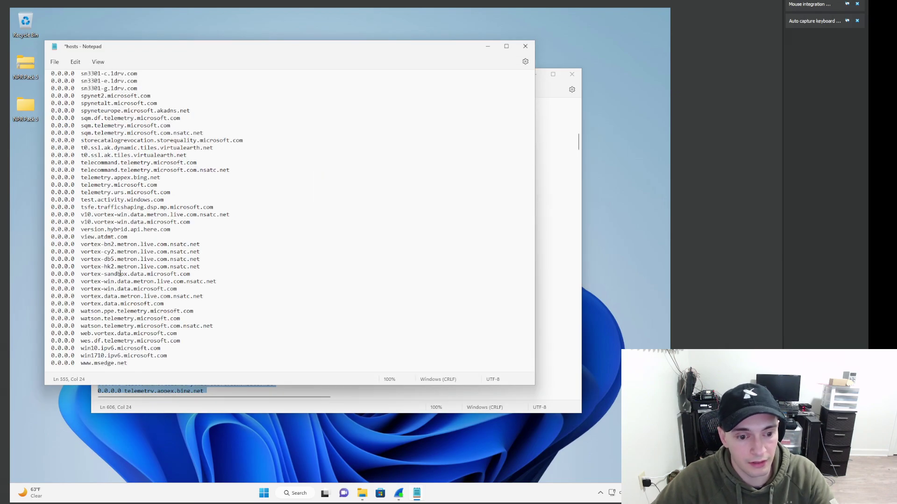
{"action": "key", "text": "ctrl+s"}
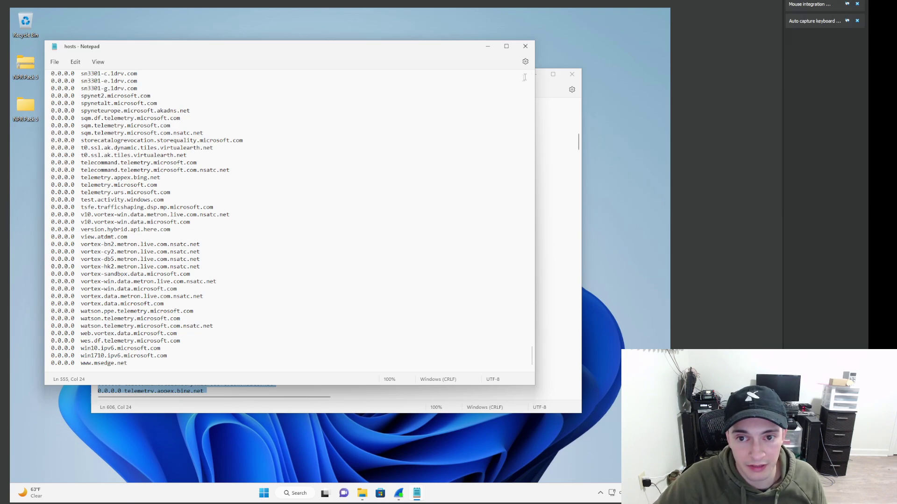
- Look through the added hosts entries and close the hosts file, the NPR OS Configuration notes and the HowTo folder
{"action": "scroll", "coordinate": [276, 231], "scroll_direction": "up", "scroll_amount": 20}
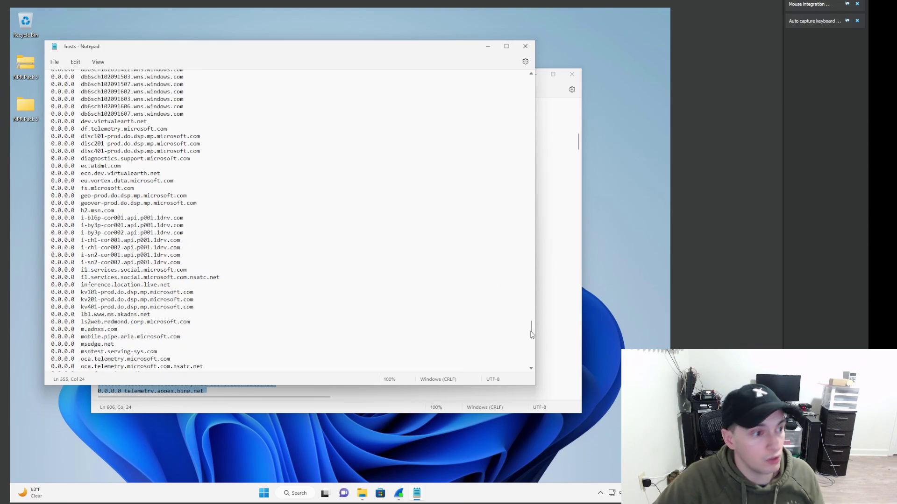
{"action": "left_click_drag", "start_coordinate": [531, 332], "coordinate": [531, 141]}
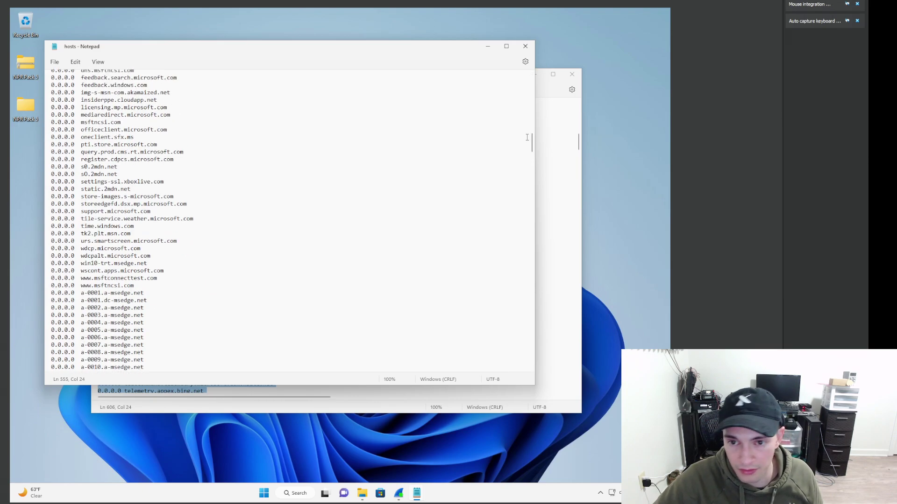
{"action": "left_click", "coordinate": [528, 46]}
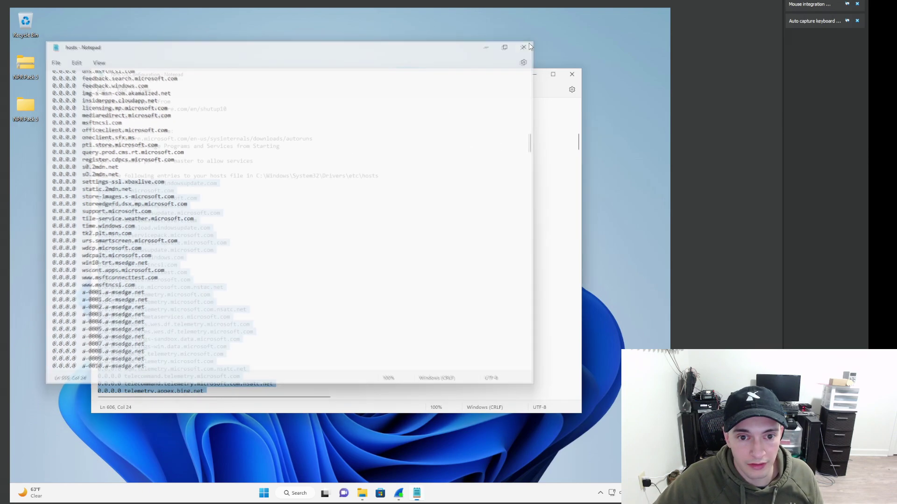
{"action": "left_click", "coordinate": [573, 74]}
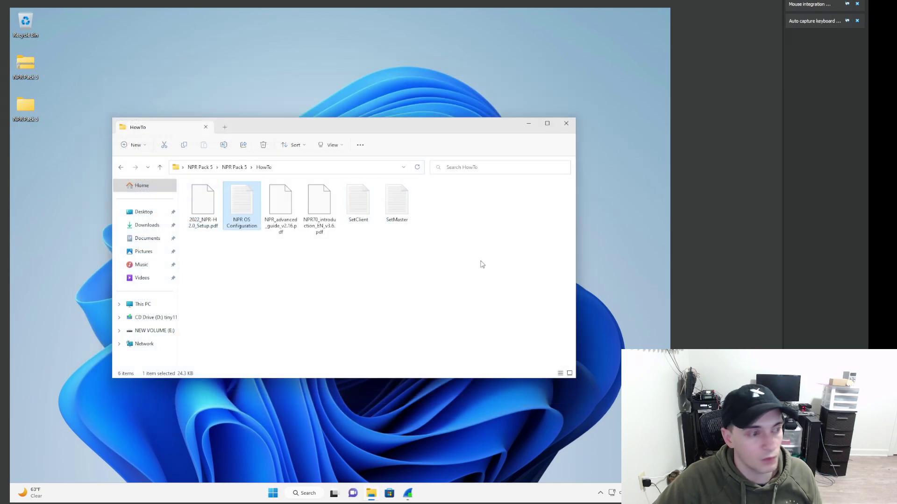
{"action": "left_click", "coordinate": [566, 123]}
- Finish the Wireshark 4.0.4 64-bit setup without showing the news and restart Windows
{"action": "left_click", "coordinate": [393, 316]}
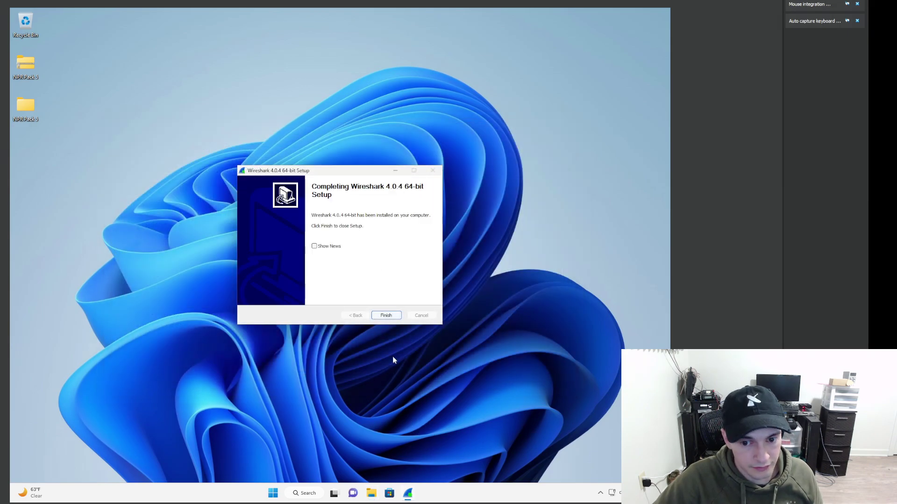
{"action": "left_click", "coordinate": [386, 315]}
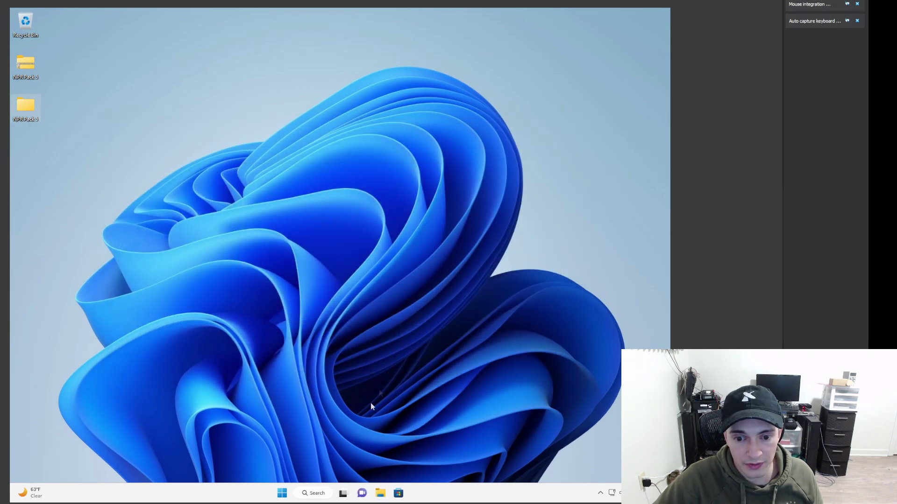
{"action": "right_click", "coordinate": [282, 493]}
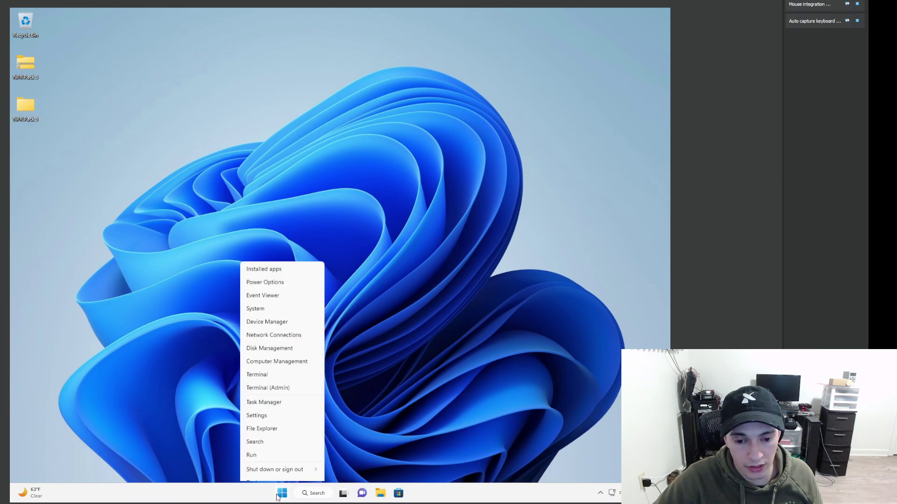
{"action": "left_click", "coordinate": [341, 459]}
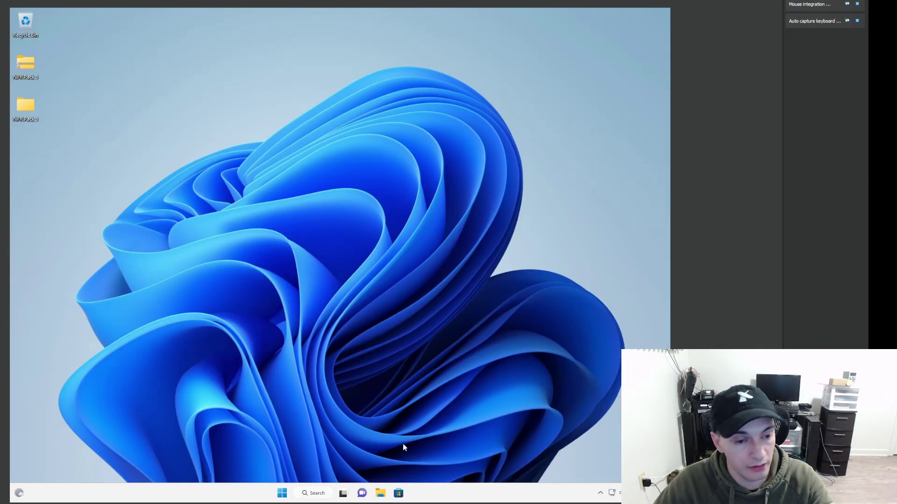
- Run the recently added Wireshark as administrator and allow it to make changes to the device
{"action": "left_click", "coordinate": [286, 491]}
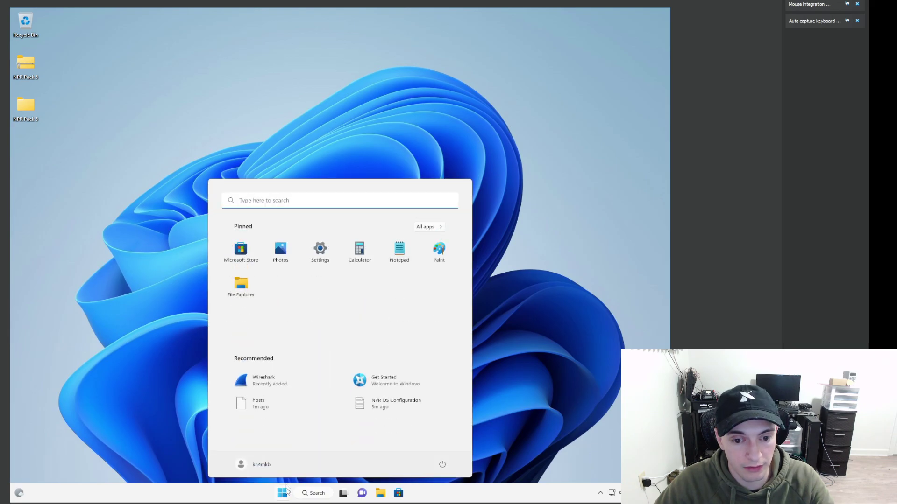
{"action": "right_click", "coordinate": [285, 390]}
{"action": "left_click", "coordinate": [300, 407]}
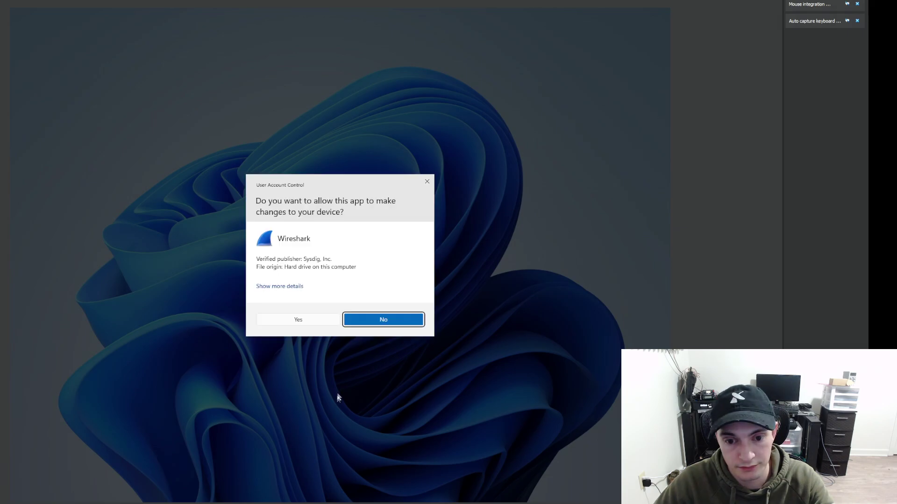
{"action": "left_click", "coordinate": [315, 324]}
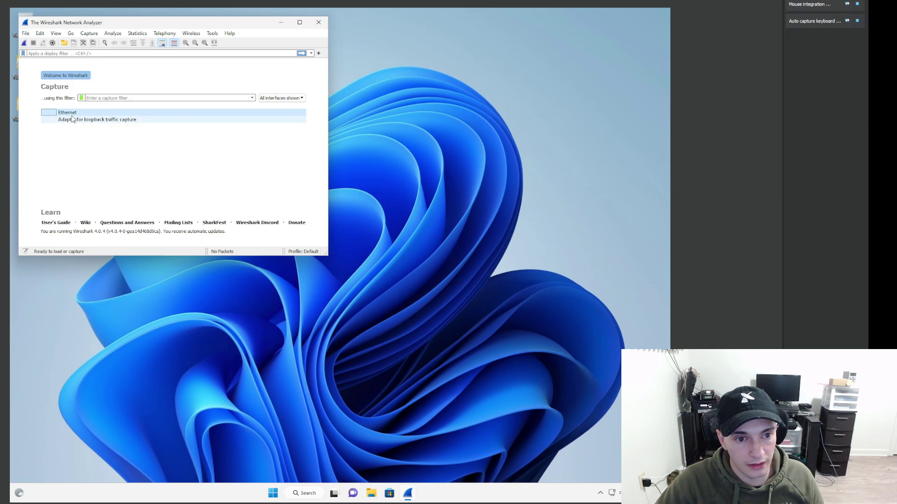
- Start a live capture on the Ethernet interface, maximize the window and examine the first captured packet
{"action": "double_click", "coordinate": [97, 114]}
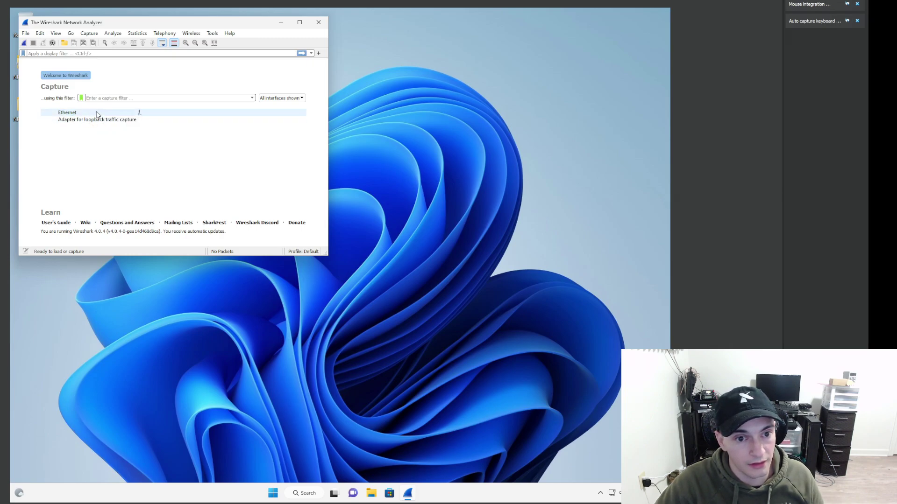
{"action": "left_click", "coordinate": [298, 24]}
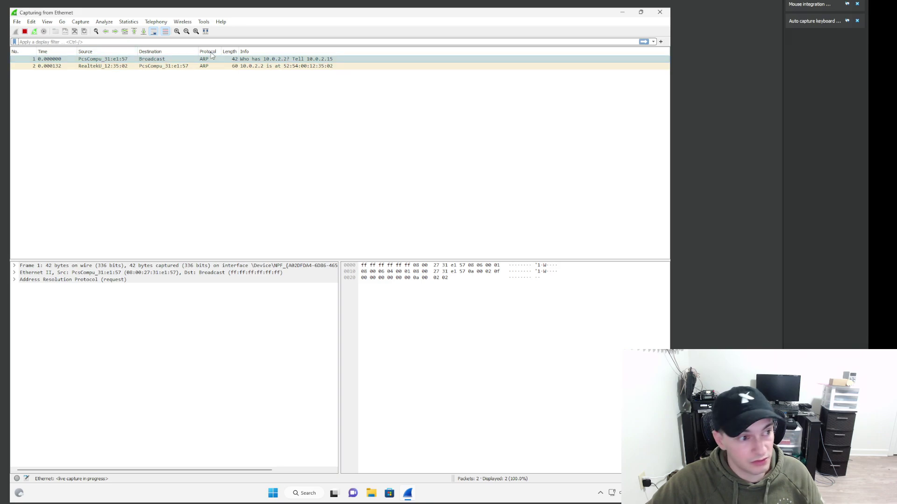
{"action": "left_click", "coordinate": [171, 60]}
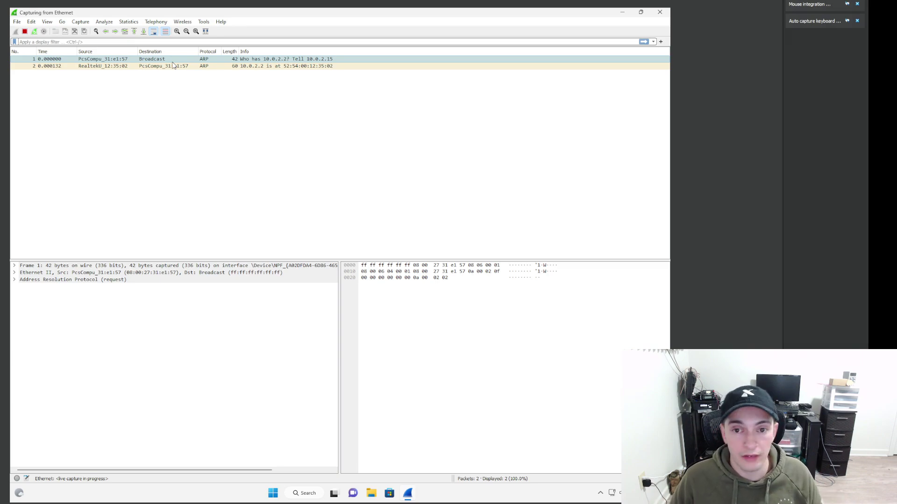
- Close Wireshark, cancel saving the capture file and quit without saving the captured packets
{"action": "left_click", "coordinate": [660, 12]}
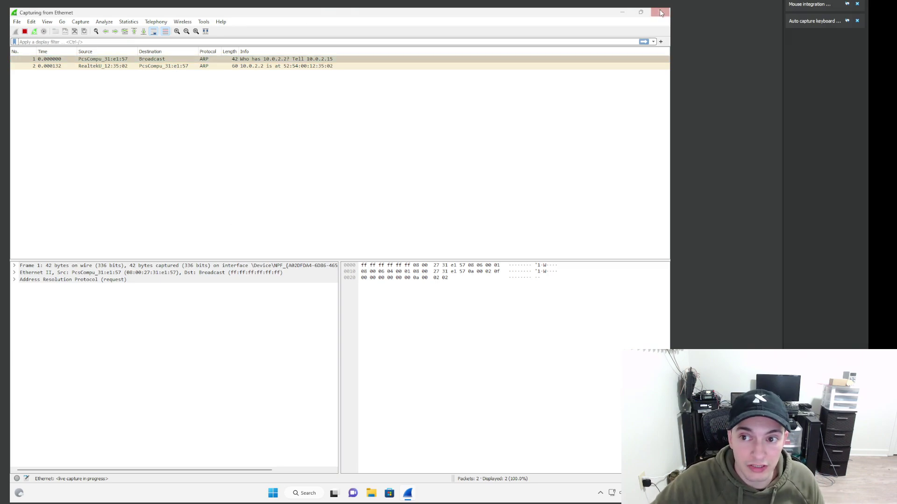
{"action": "left_click", "coordinate": [317, 259]}
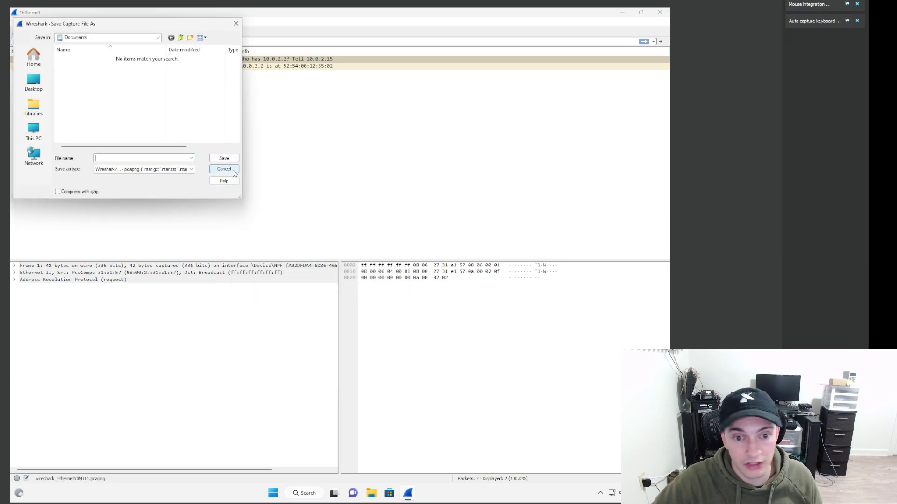
{"action": "key", "text": "Escape"}
{"action": "left_click", "coordinate": [659, 12]}
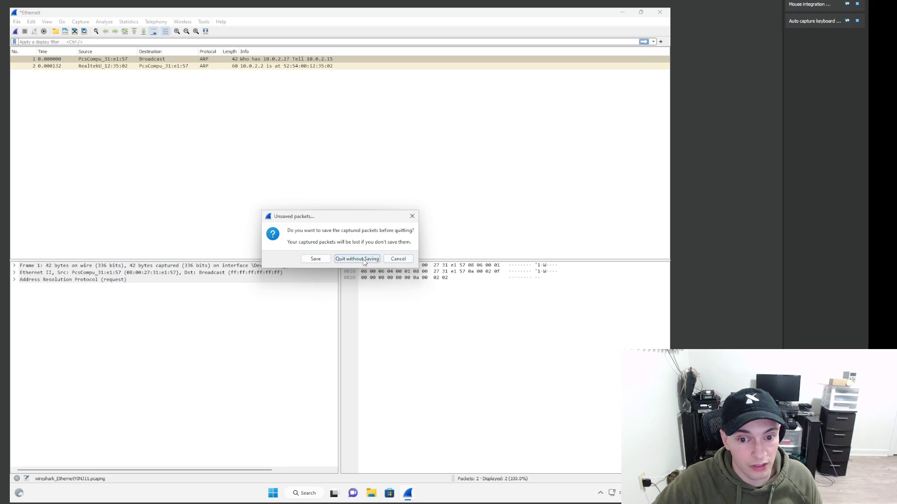
{"action": "left_click", "coordinate": [366, 260]}
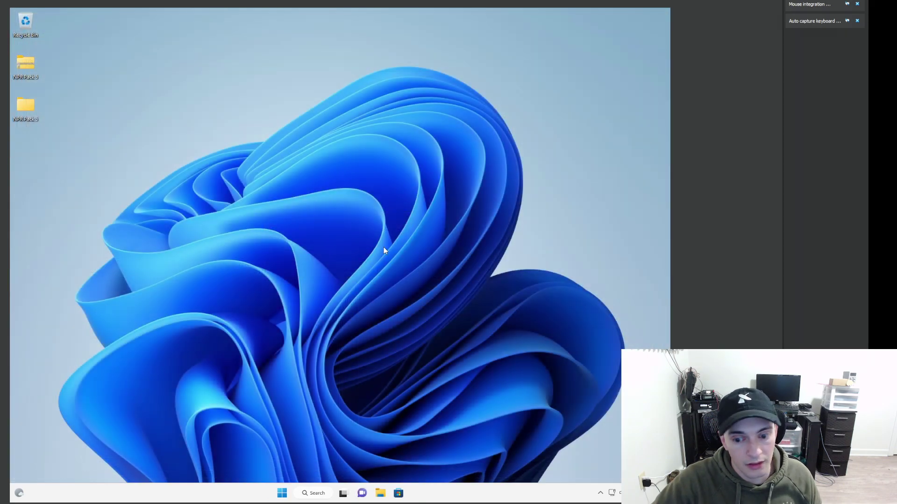